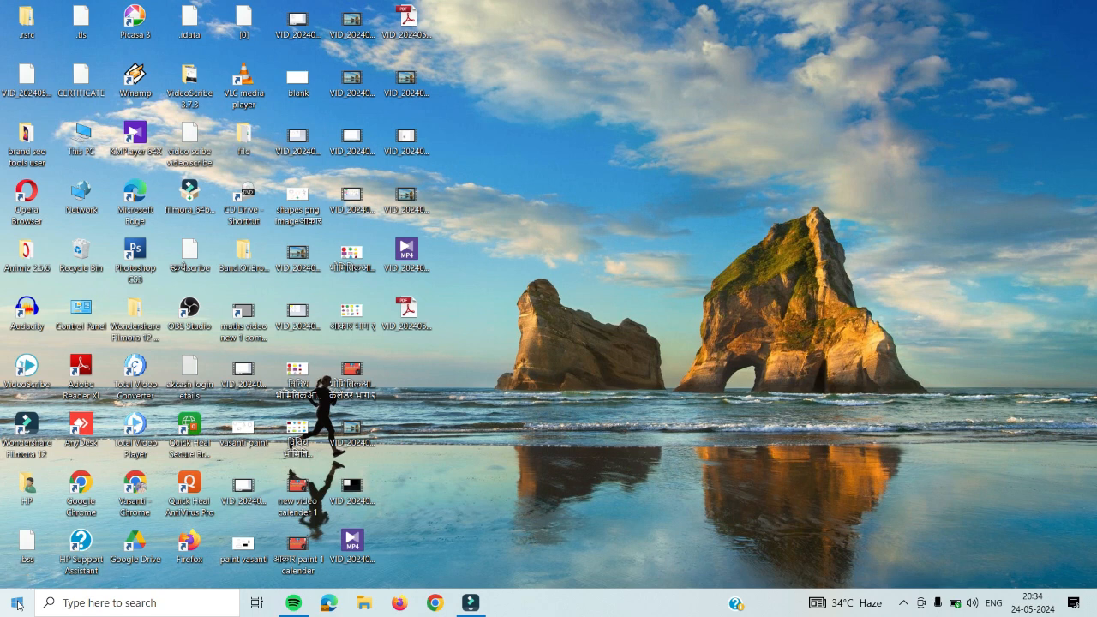
Find and launch Word from the Windows search, and create a blank document.
left_click(17, 604)
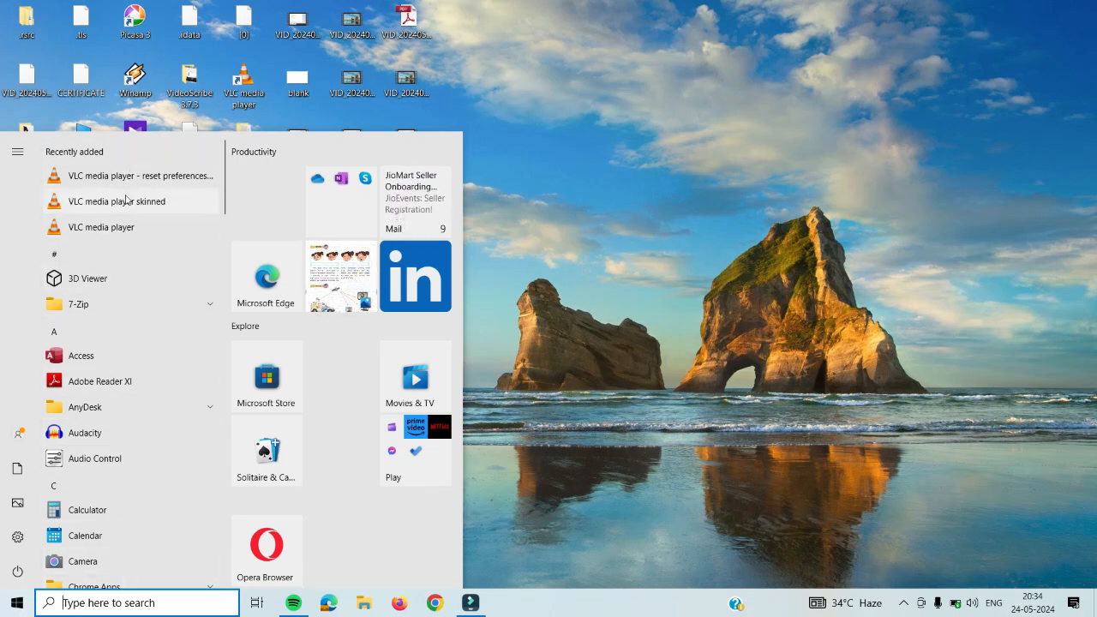
left_click(78, 602)
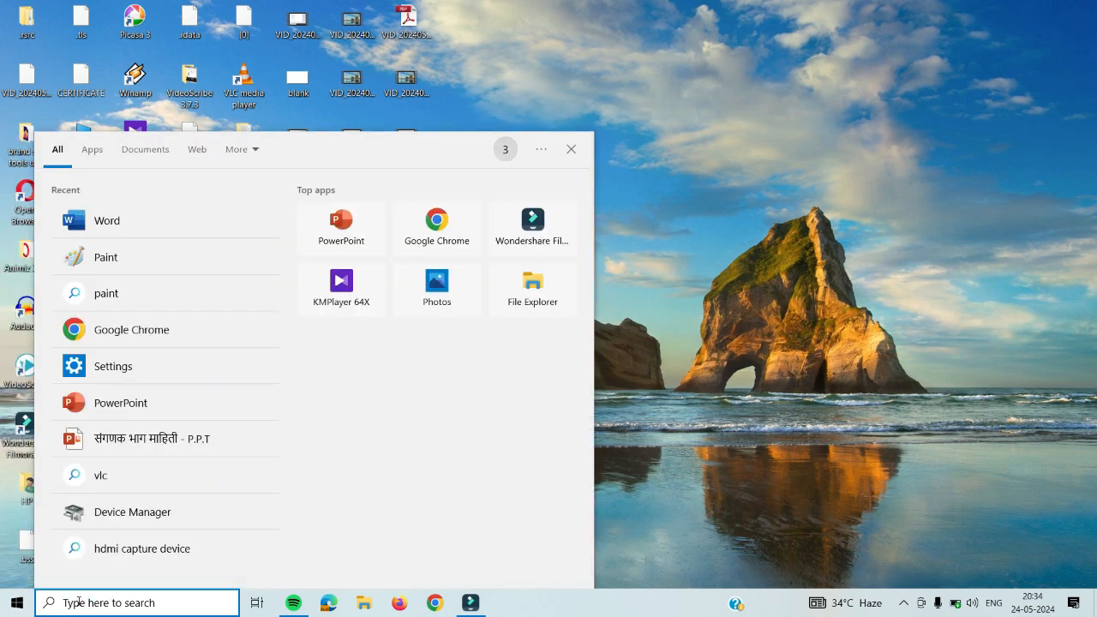
type("word")
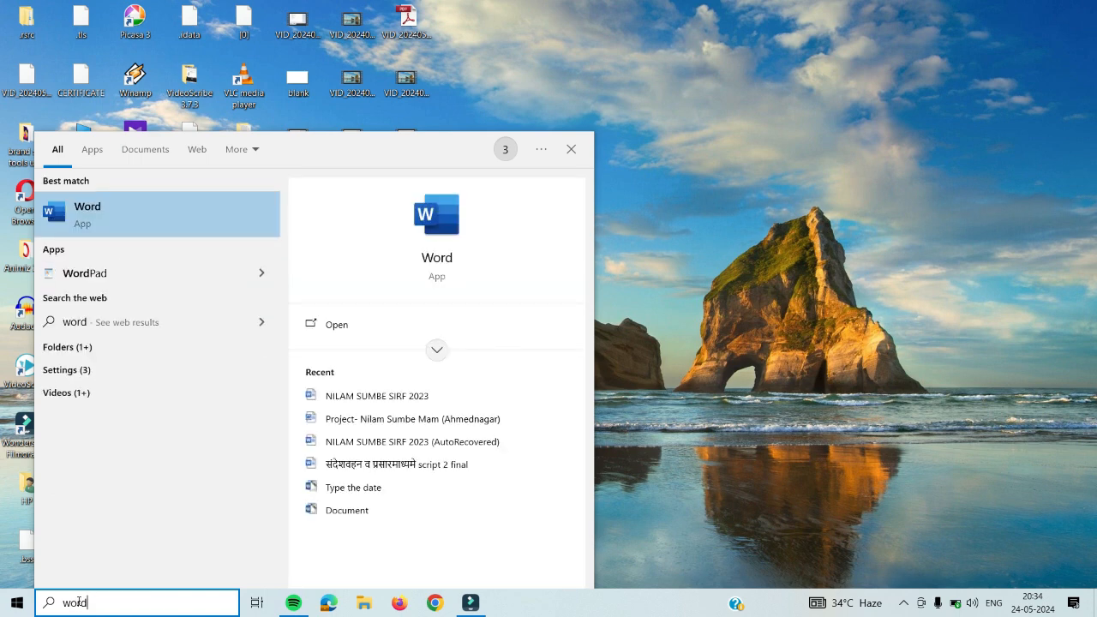
left_click(141, 226)
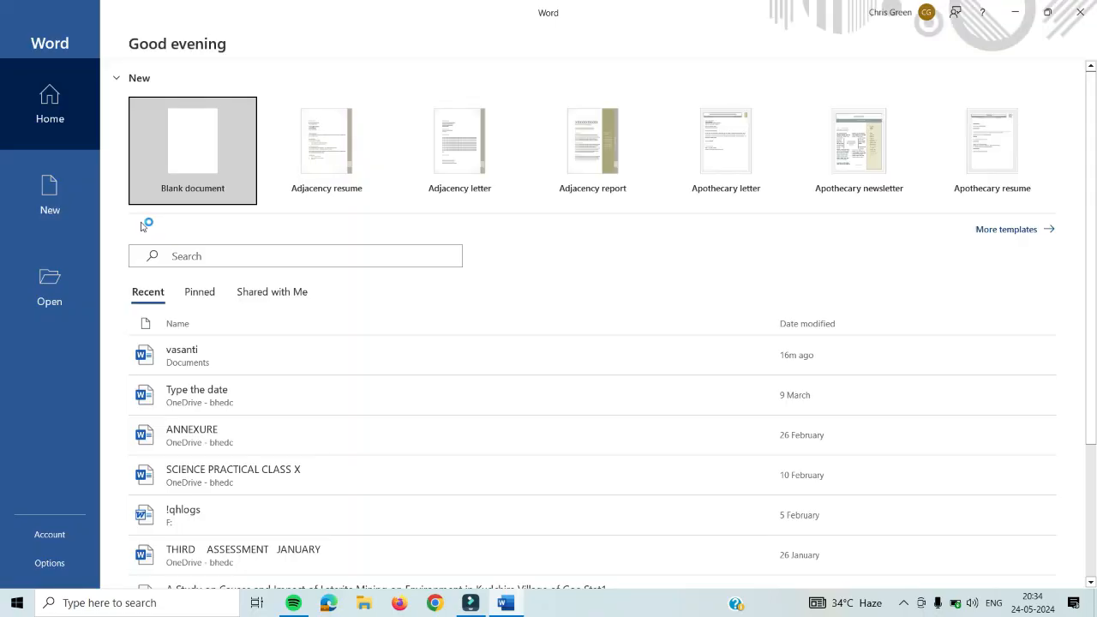
left_click(188, 151)
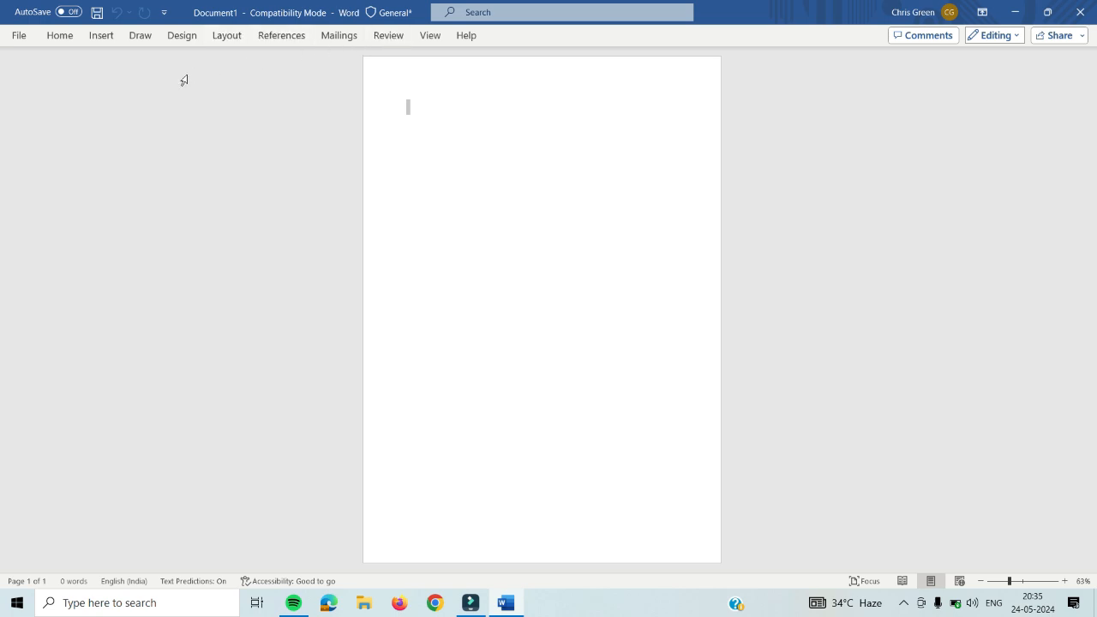
Enter a capital letter A in the document and push it several lines down the page.
left_click(60, 36)
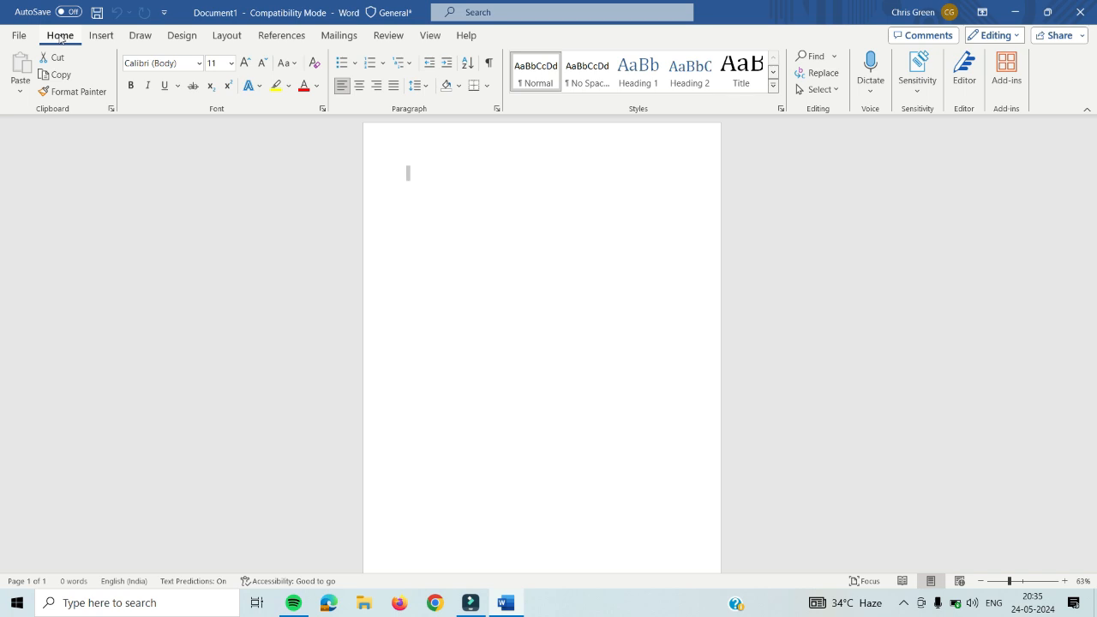
left_click(437, 203)
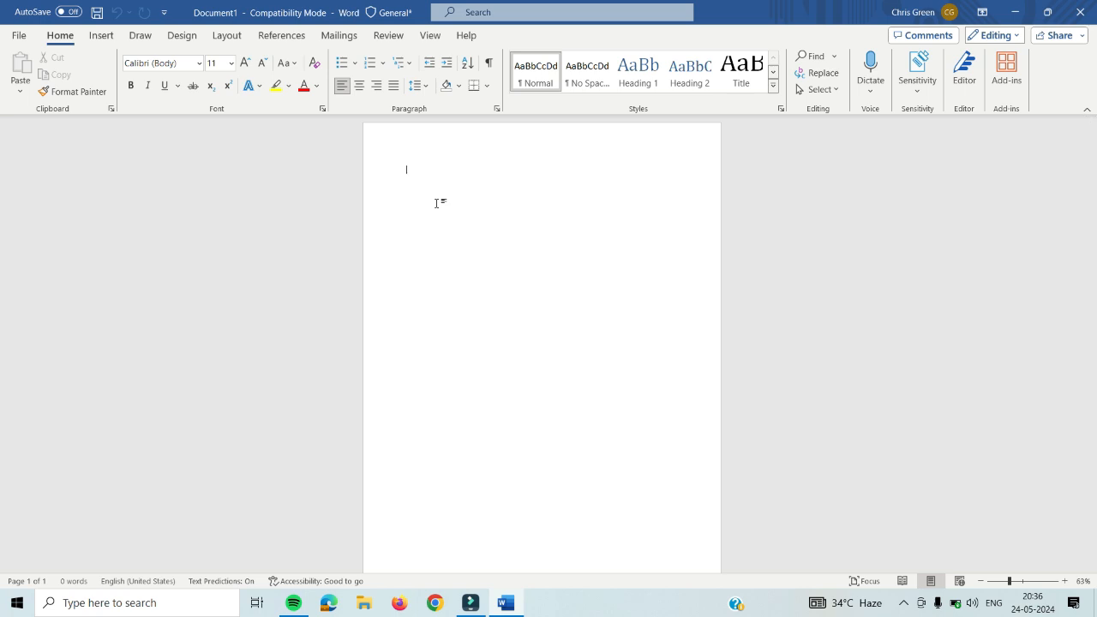
type("A")
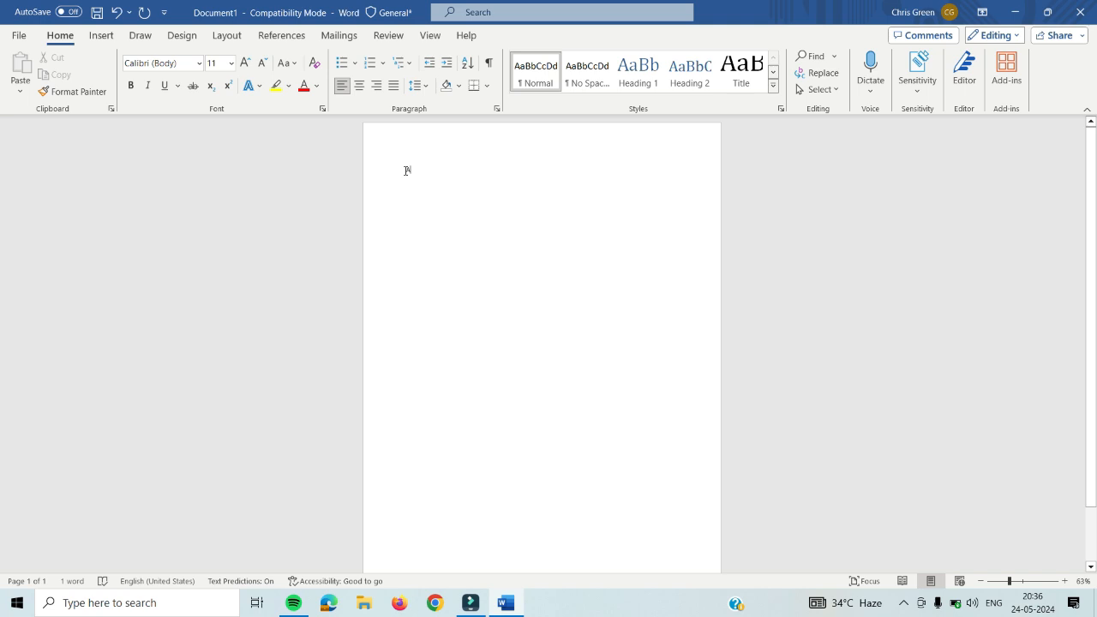
left_click(408, 171)
Try to change the font of the letter A to Times New Roman.
double_click(406, 370)
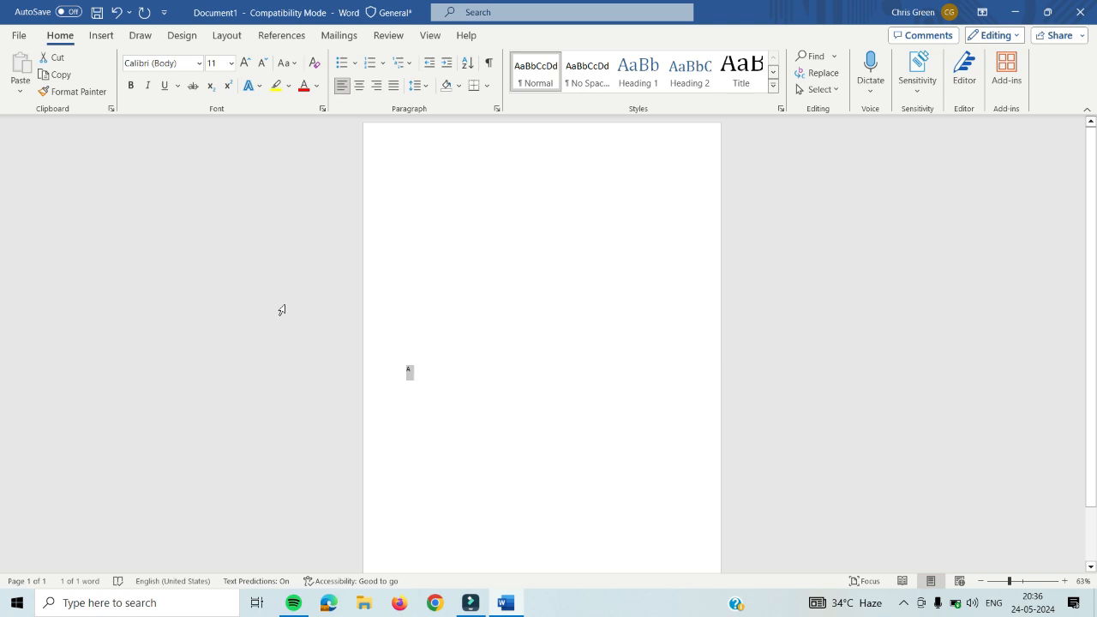
left_click(200, 63)
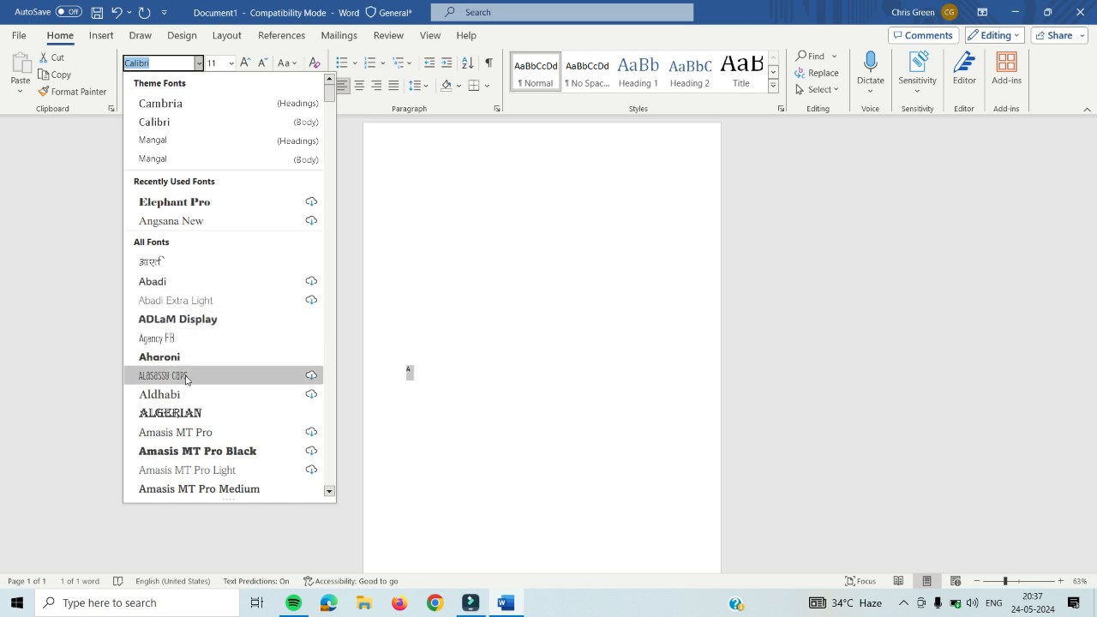
left_click(157, 68)
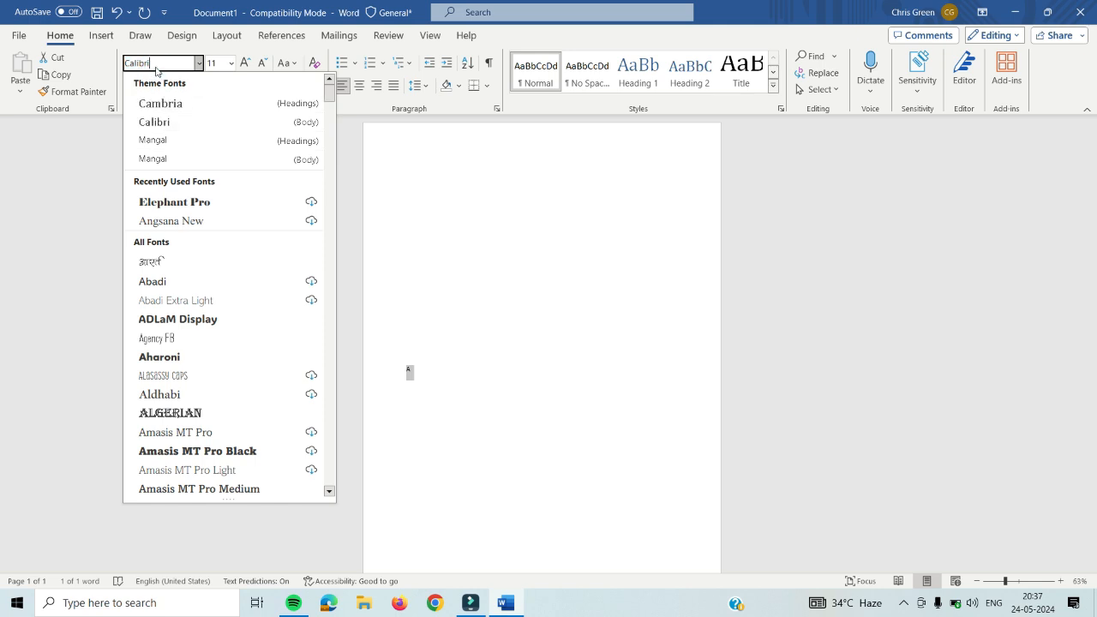
key("BackSpace")
key("BackSpace")
key("BackSpace")
key("BackSpace")
key("BackSpace")
key("BackSpace")
key("BackSpace")
type("Times New Roman")
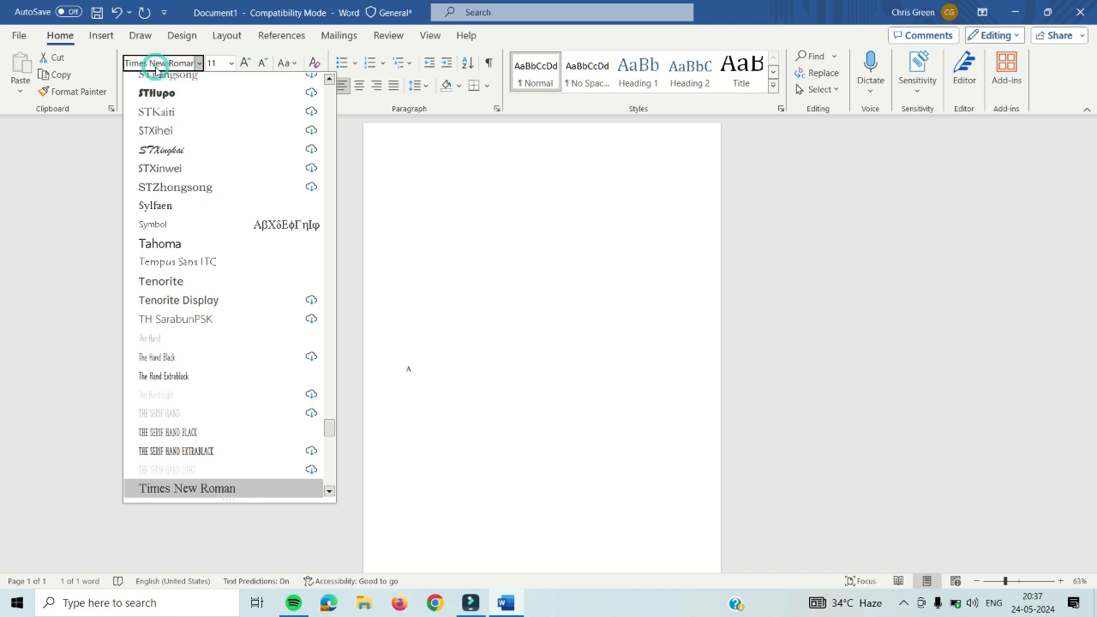
left_click(417, 202)
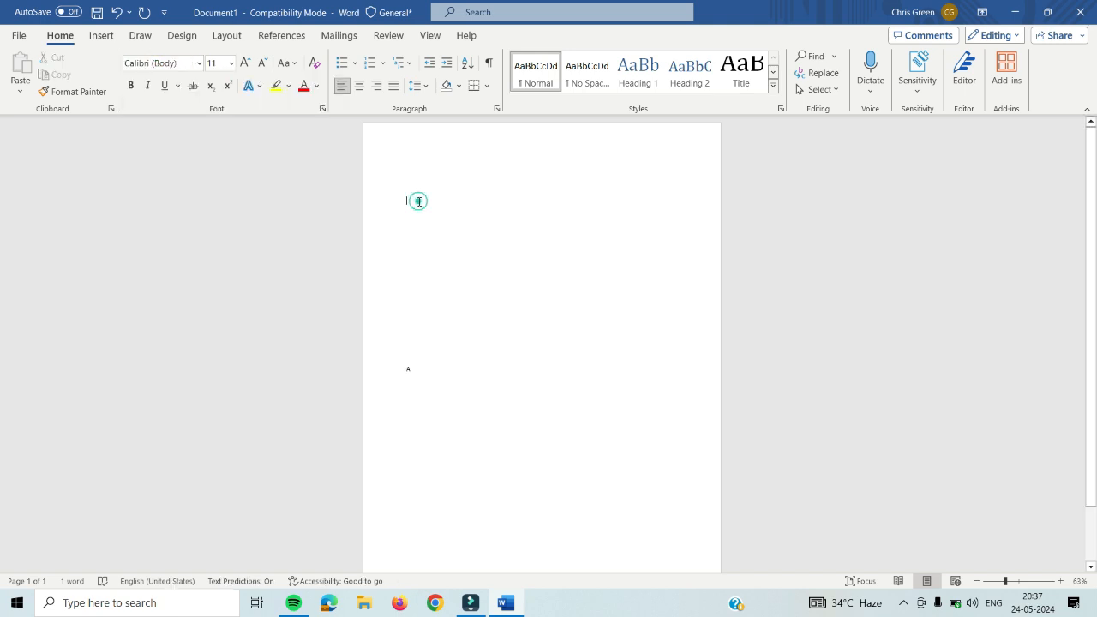
Try to set Times New Roman as the font on the blank line above the letter A.
left_click(199, 65)
type("ti")
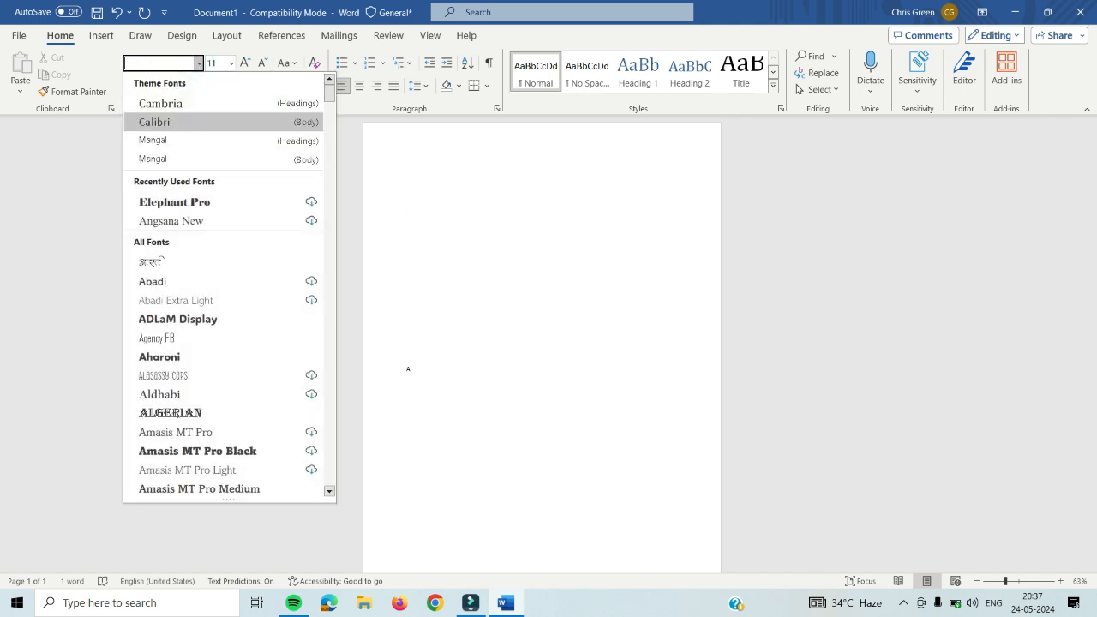
double_click(180, 65)
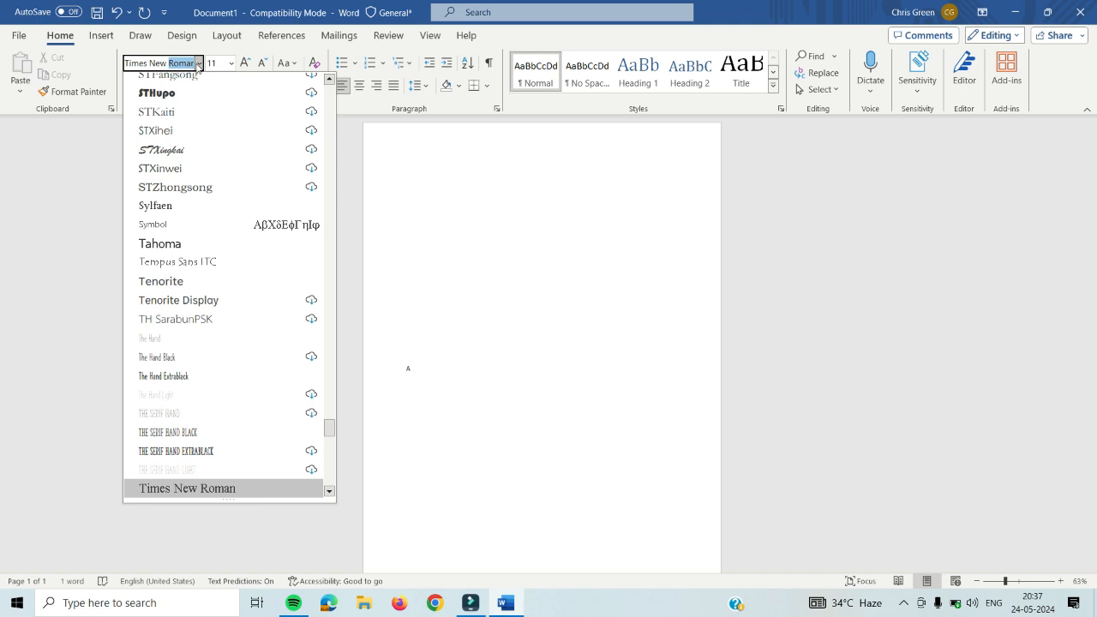
left_click(198, 63)
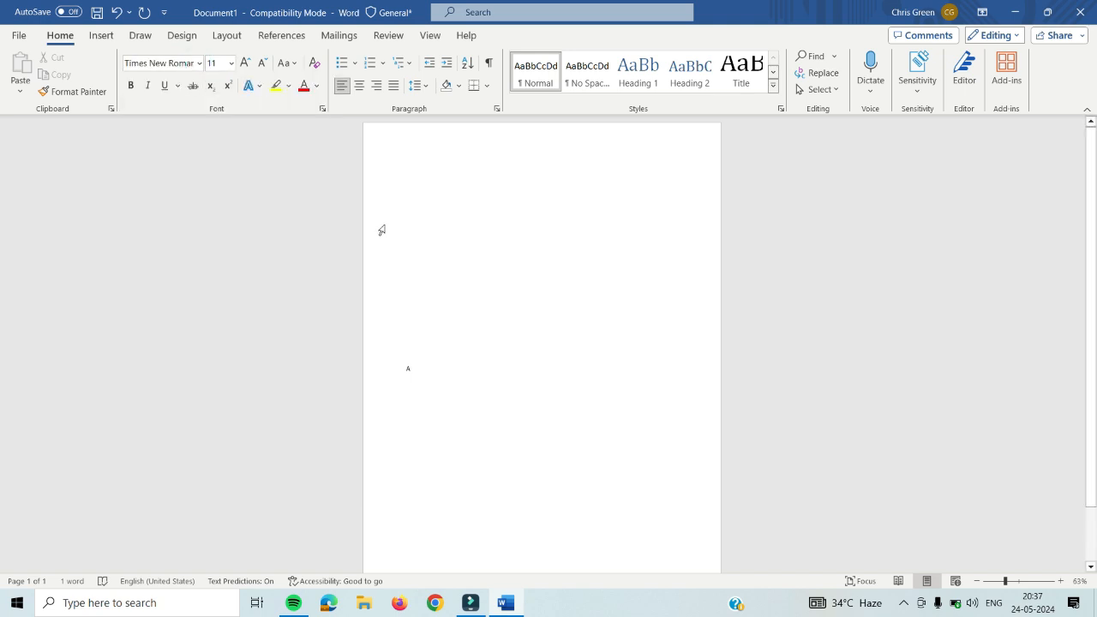
Select the letter A and enlarge its font size in increments to 160 pt.
double_click(409, 369)
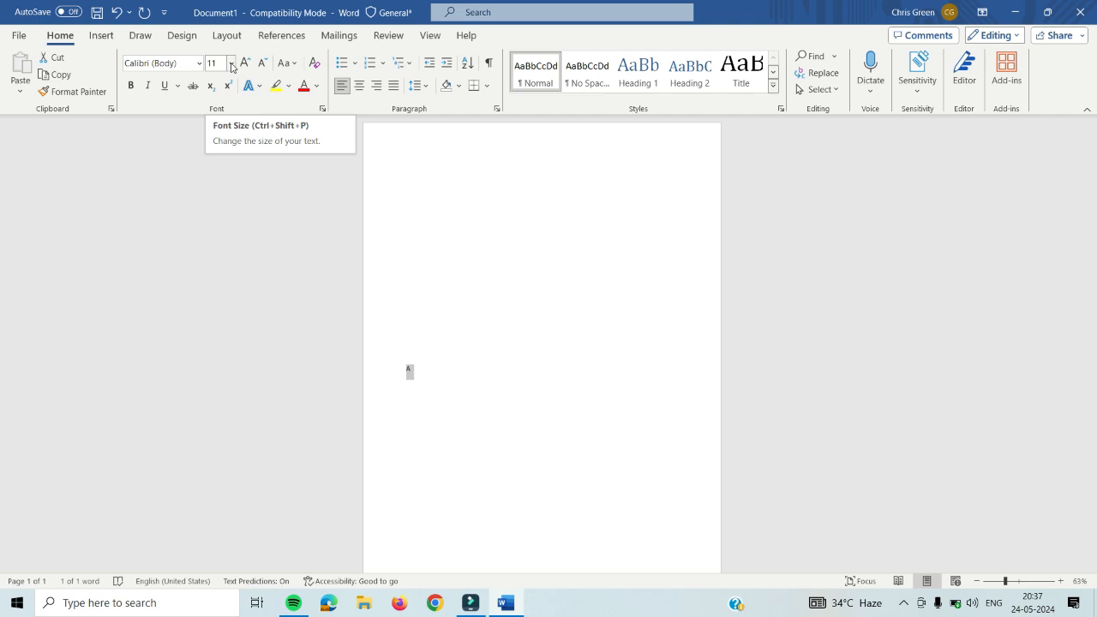
left_click(248, 63)
left_click(248, 63)
left_click(248, 63)
left_click(248, 62)
left_click(248, 62)
left_click(248, 63)
left_click(248, 62)
left_click(248, 62)
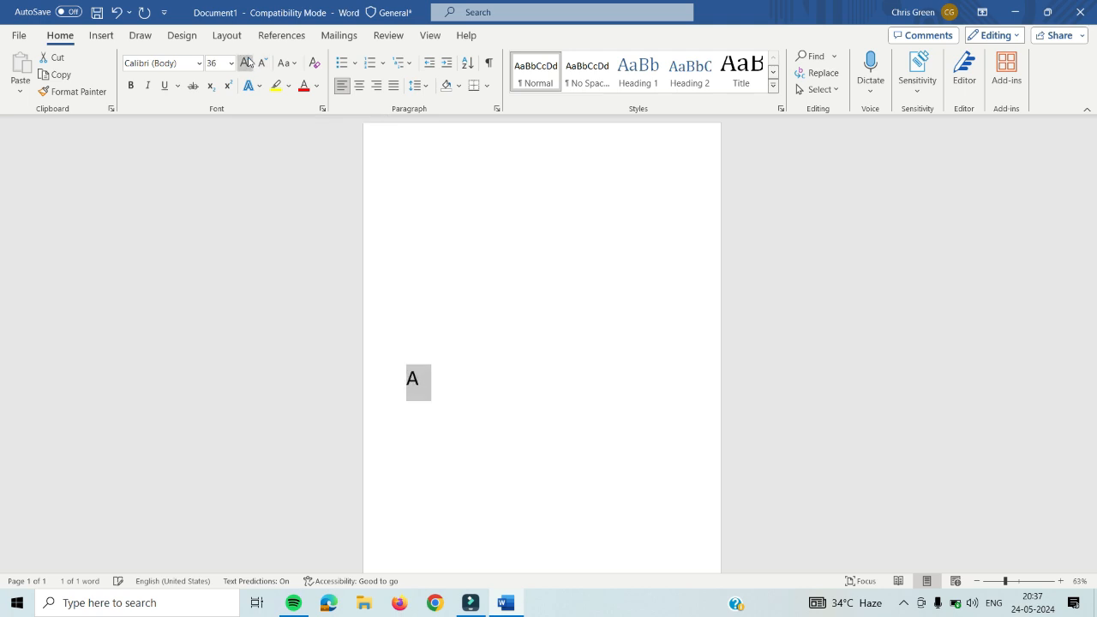
left_click(247, 62)
left_click(248, 62)
left_click(247, 63)
left_click(248, 62)
left_click(248, 63)
left_click(248, 62)
left_click(248, 62)
left_click(247, 63)
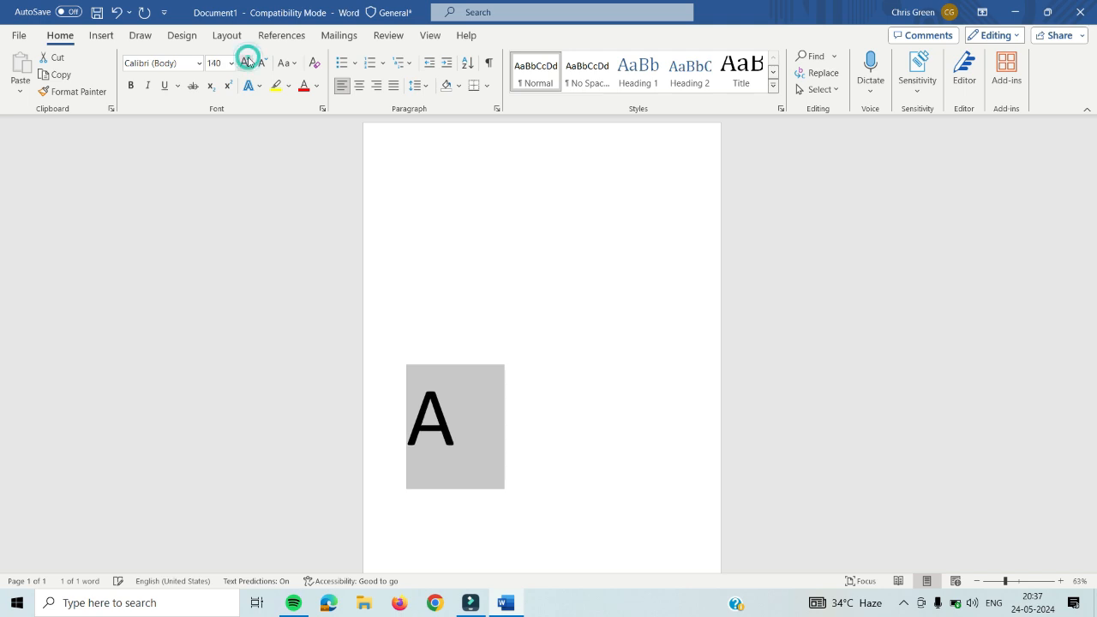
left_click(248, 63)
left_click(247, 63)
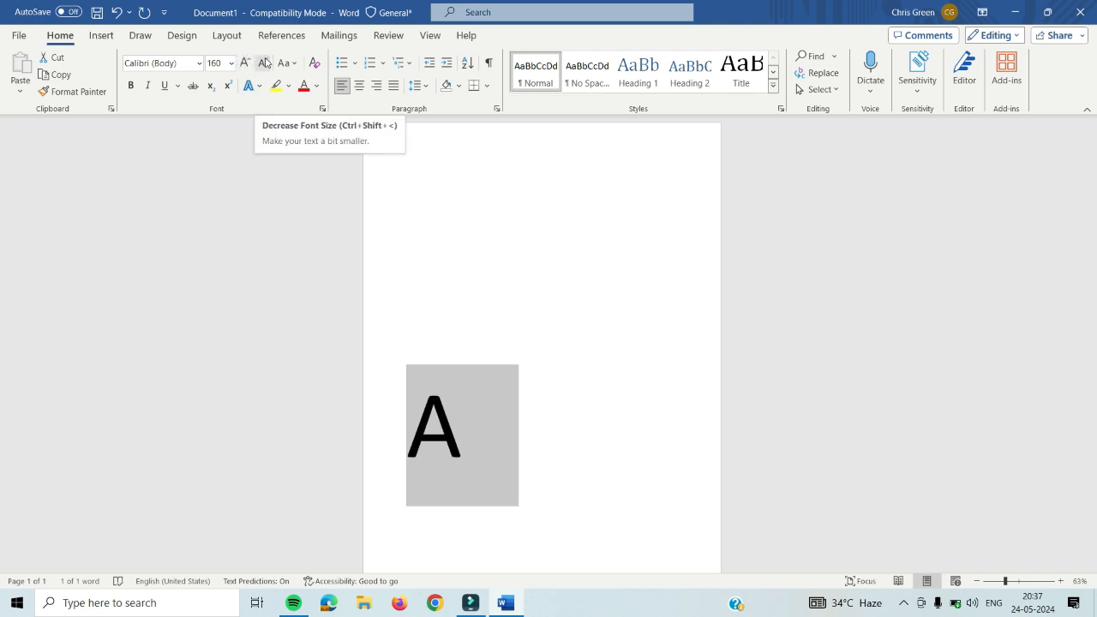
Shrink the font size of the letter A in repeated decrements to below 24 pt.
left_click(265, 63)
left_click(265, 63)
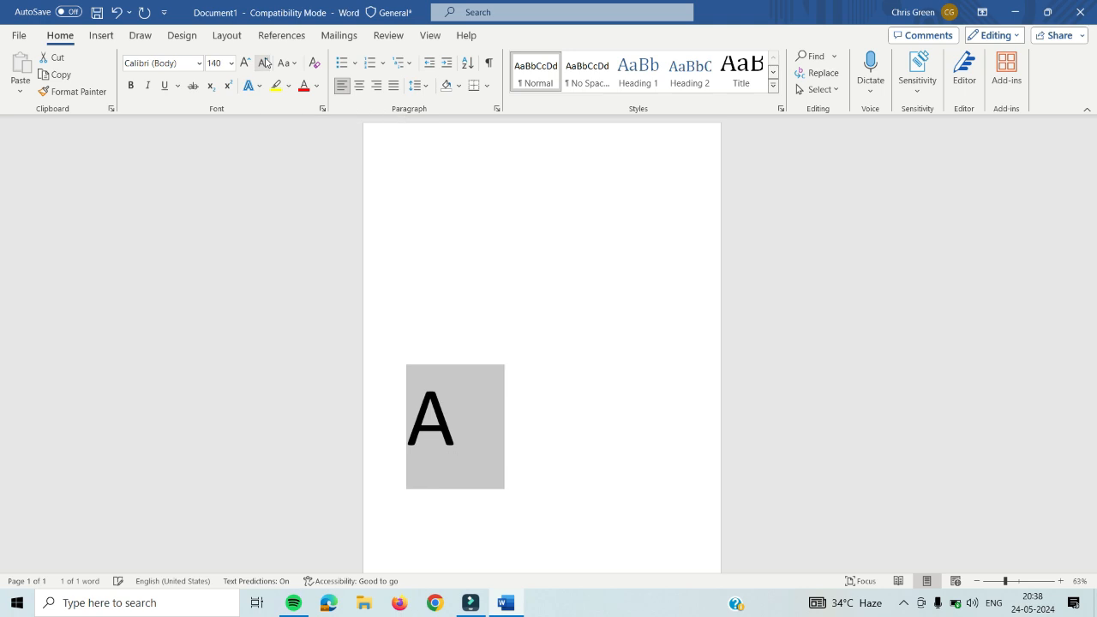
left_click(265, 63)
left_click(265, 63)
left_click(265, 63)
left_click(265, 63)
left_click(265, 62)
left_click(265, 62)
double_click(264, 62)
double_click(265, 63)
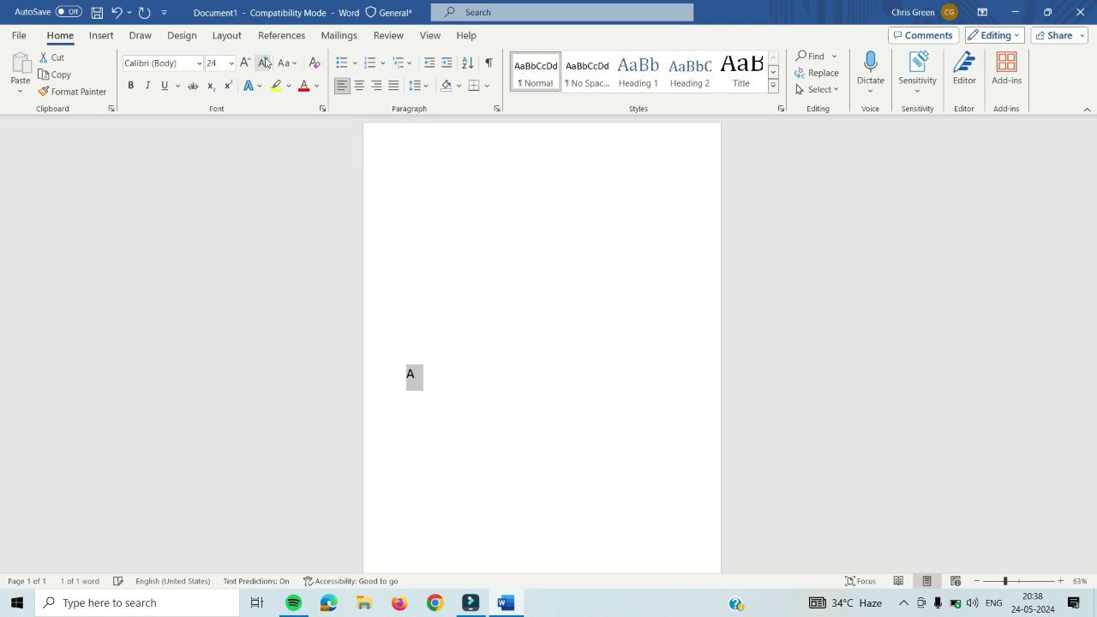
double_click(265, 63)
double_click(265, 63)
left_click(265, 62)
double_click(265, 62)
left_click(265, 63)
Enlarge the letter A in increments to a font size of 200 pt and deselect it.
double_click(245, 63)
double_click(246, 62)
double_click(246, 63)
left_click(246, 63)
left_click(246, 63)
double_click(246, 63)
left_click(246, 62)
double_click(246, 62)
left_click(246, 63)
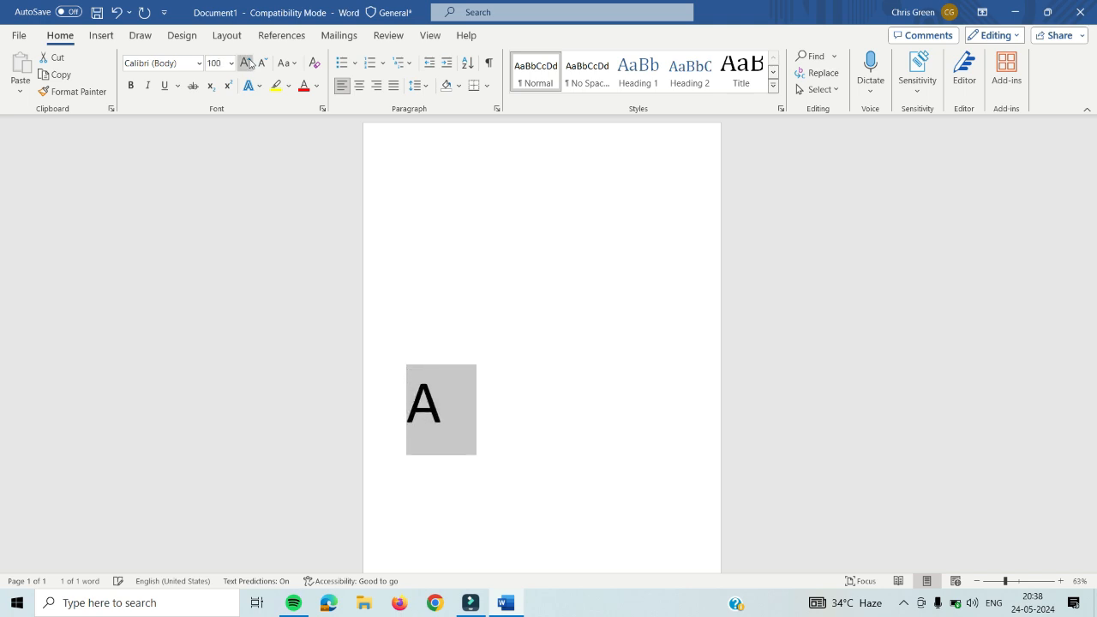
double_click(246, 63)
left_click(246, 62)
double_click(246, 63)
left_click(246, 62)
double_click(246, 63)
left_click(248, 63)
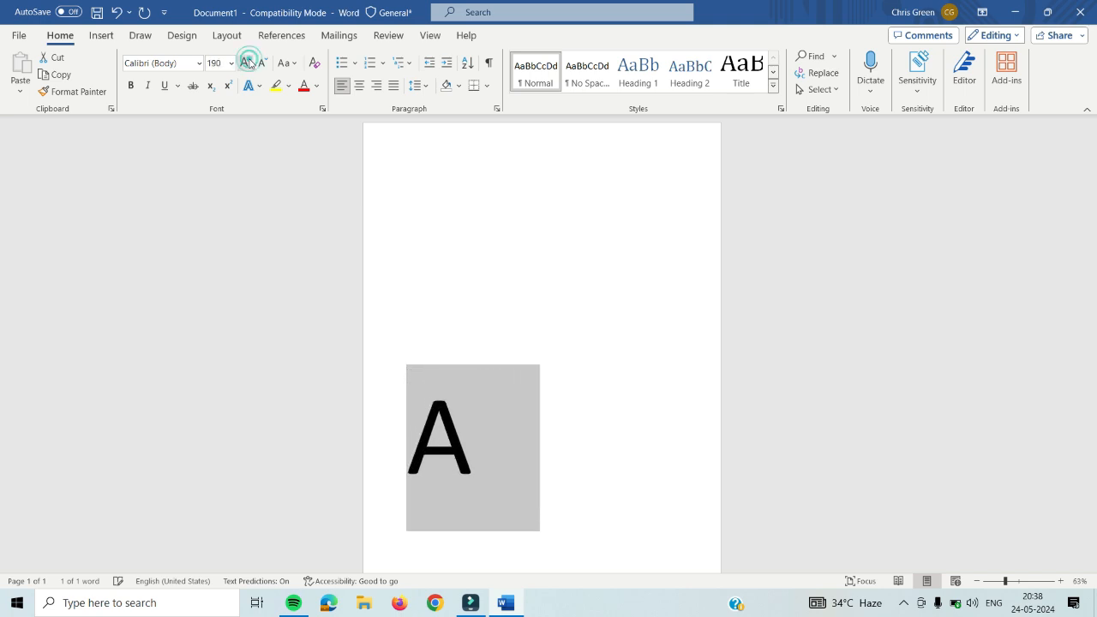
left_click(247, 63)
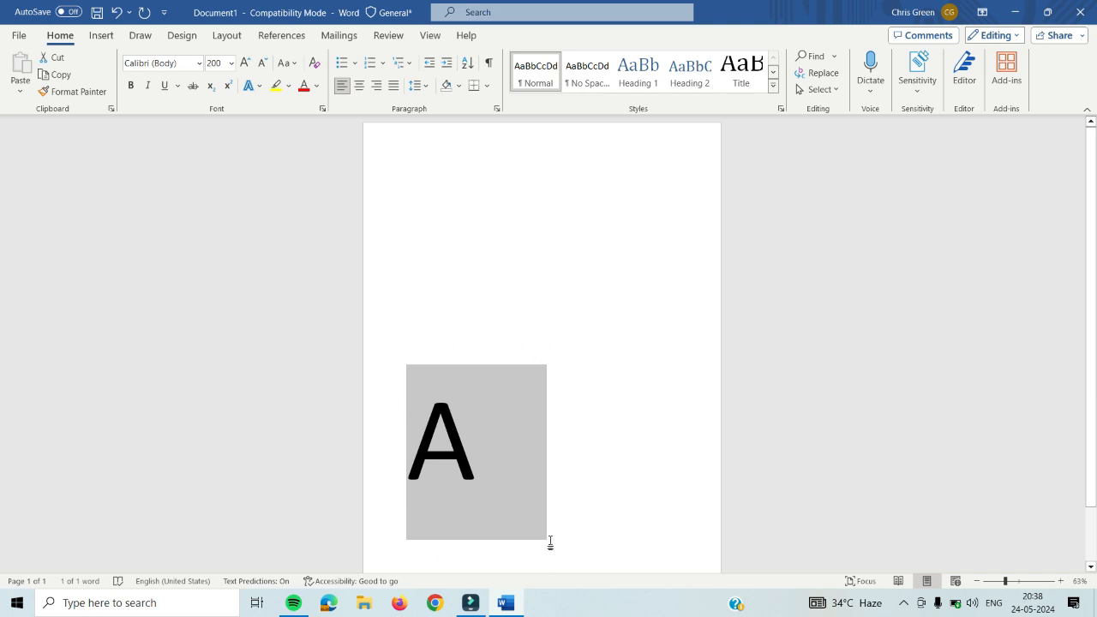
left_click(576, 408)
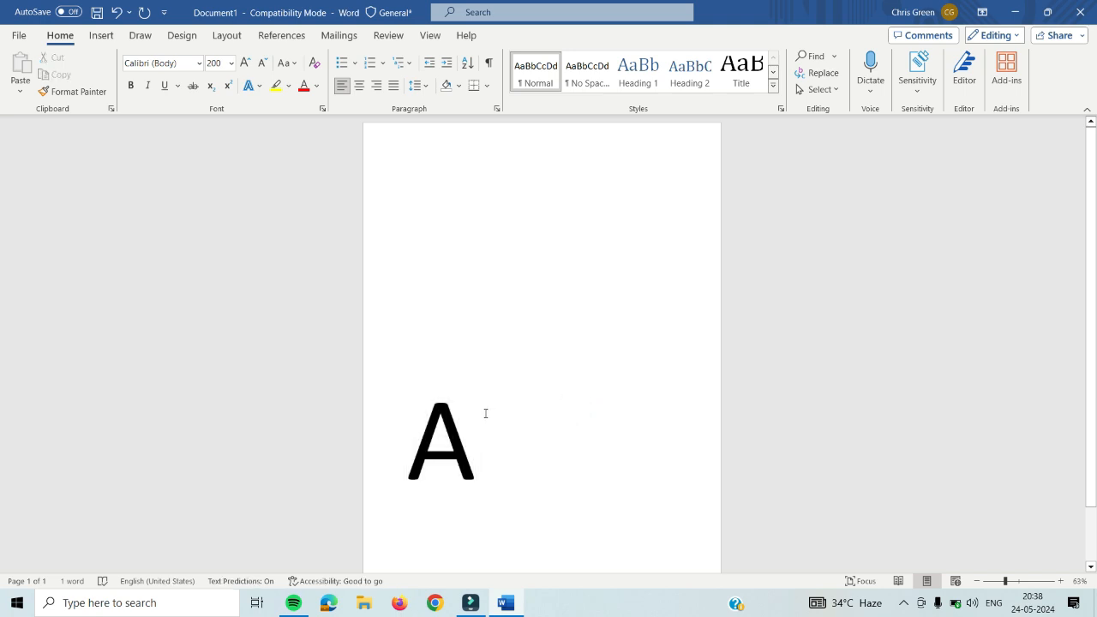
Select the large letter A and make it bold, toggling the formatting off and on once.
left_click(130, 85)
left_click(421, 438)
double_click(417, 437)
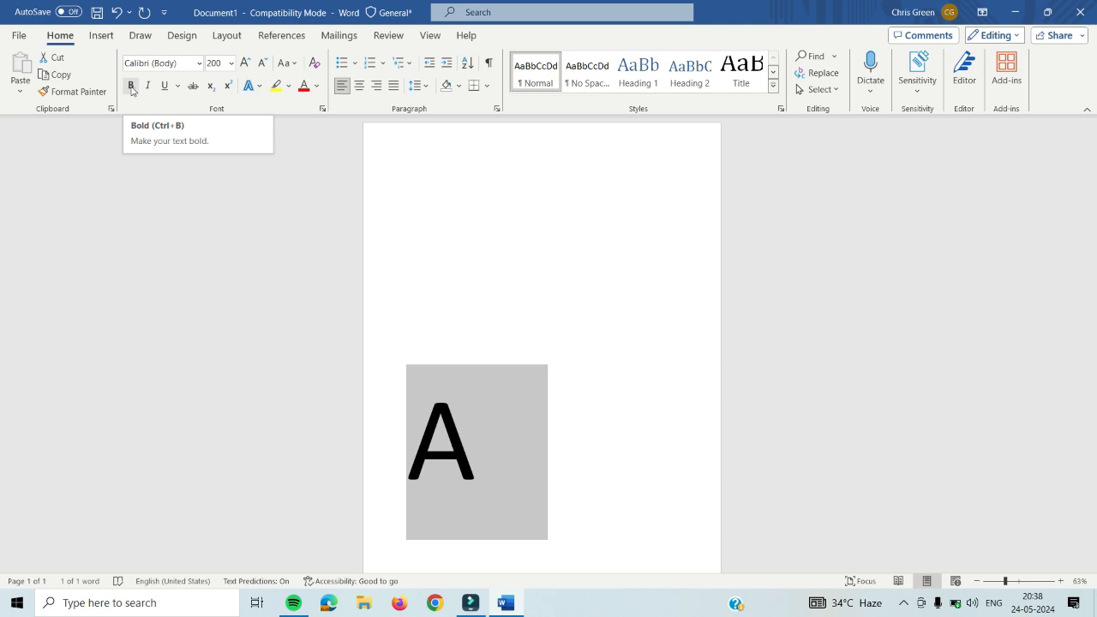
left_click(131, 86)
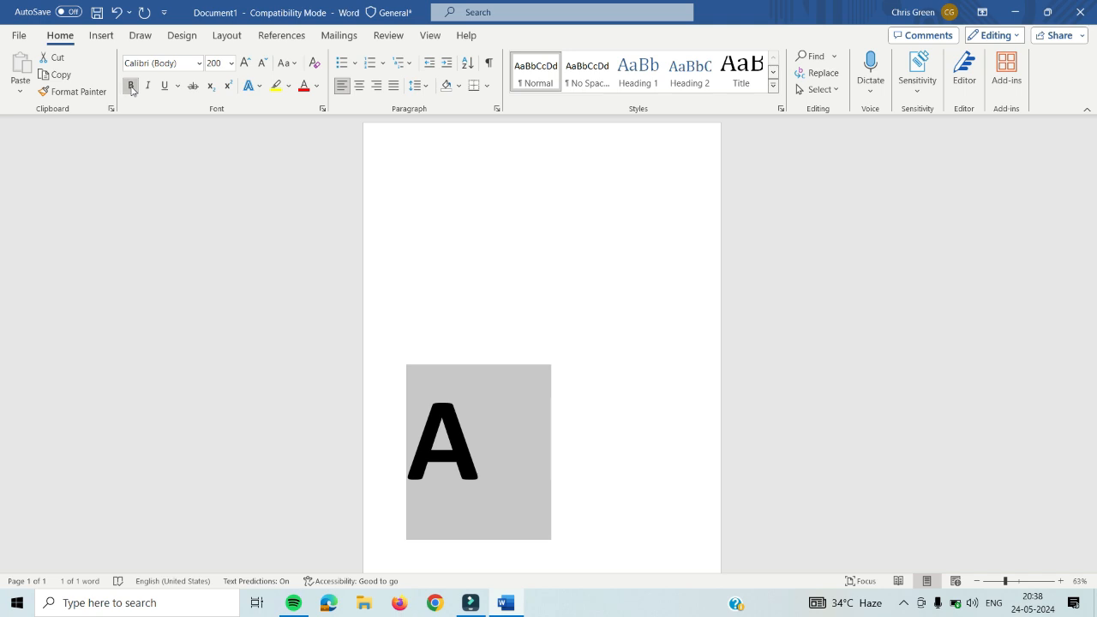
left_click(132, 86)
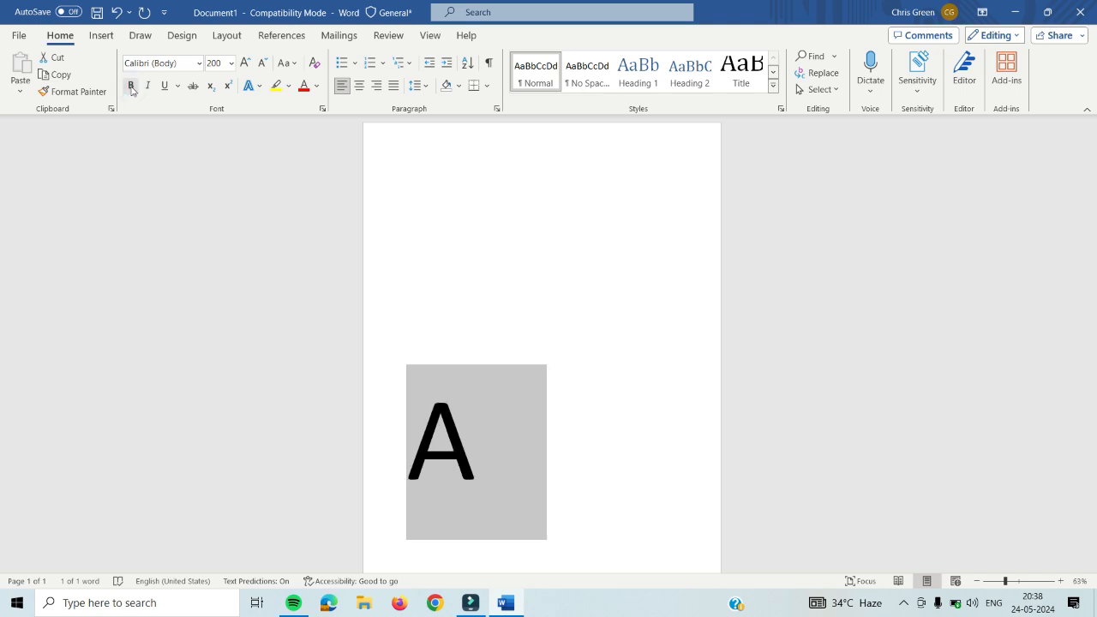
left_click(131, 86)
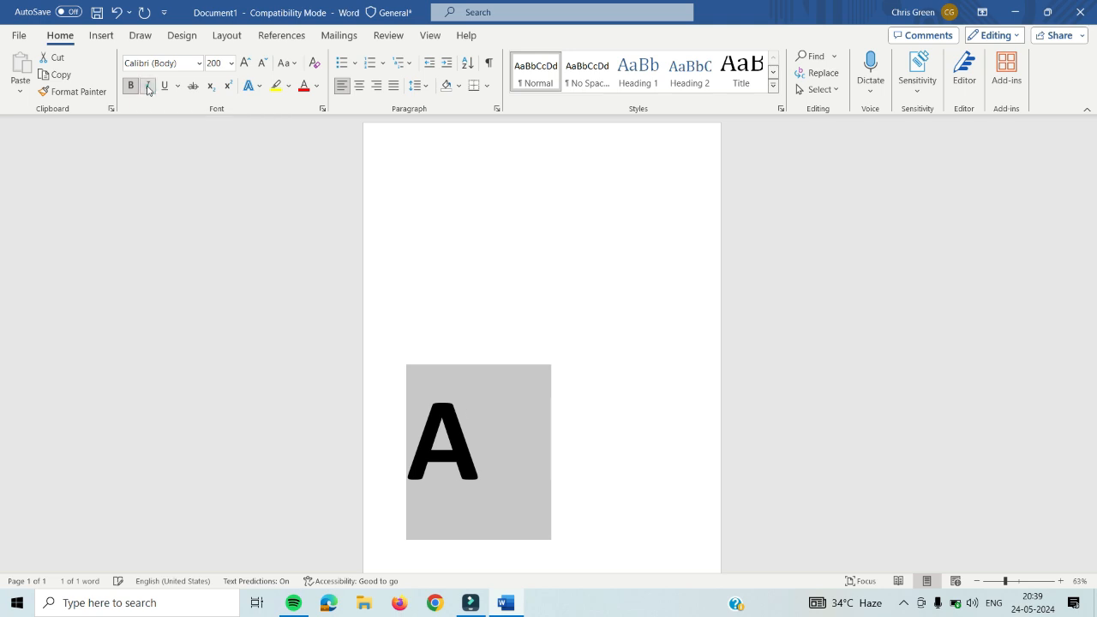
Try italic on the letter A and remove it, and set the underline style to None.
left_click(148, 85)
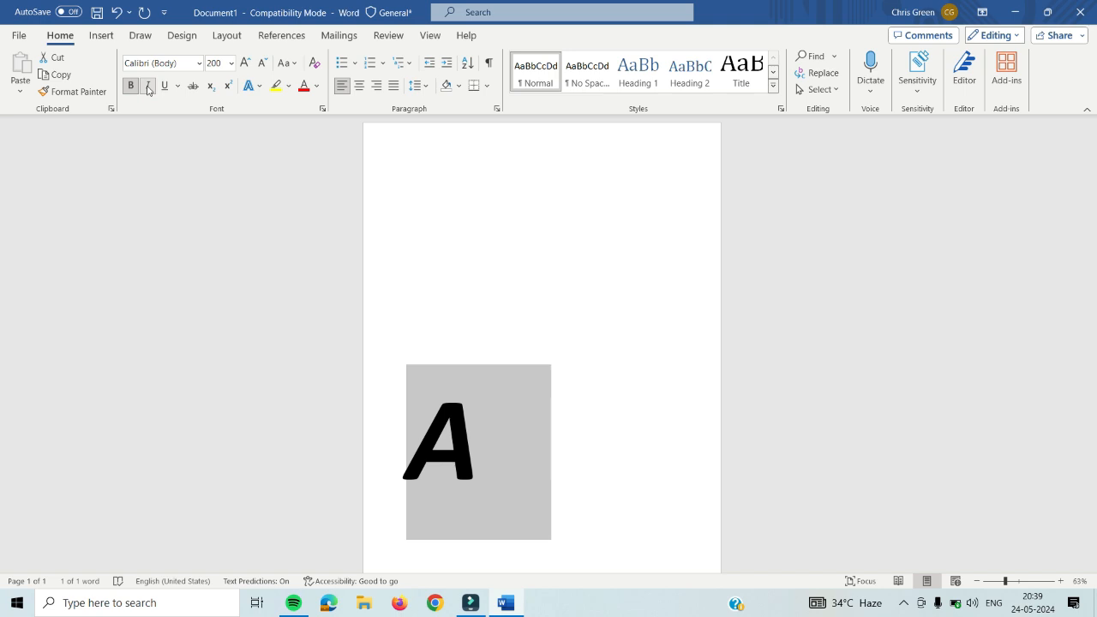
left_click(148, 85)
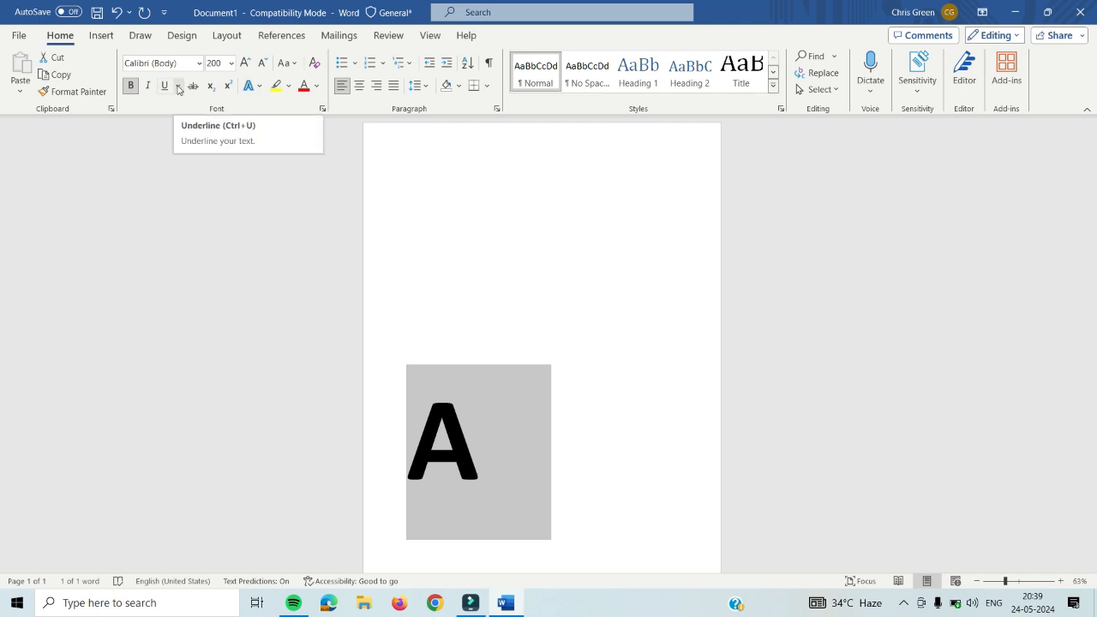
left_click(179, 87)
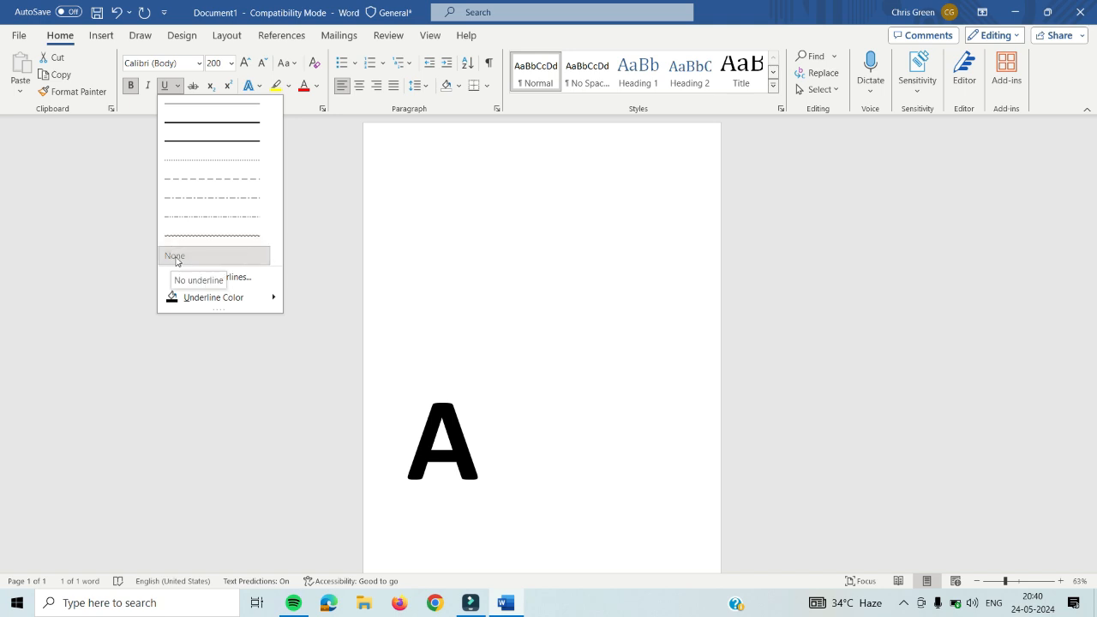
left_click(176, 258)
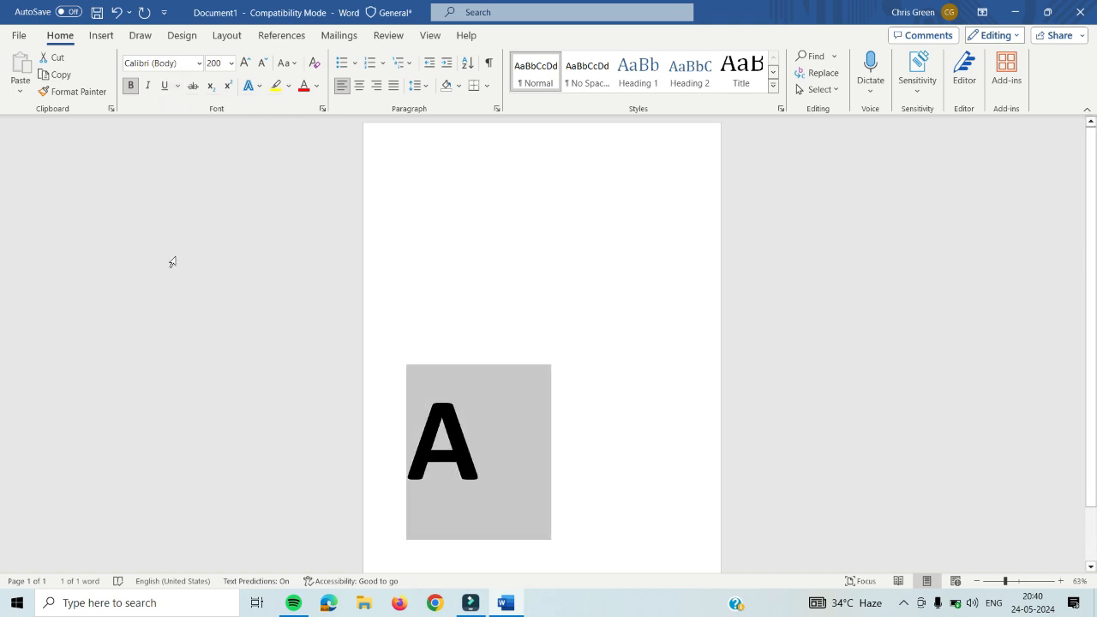
Apply the preset text effect with a hollow white fill and blue outline to the letter A.
left_click(260, 86)
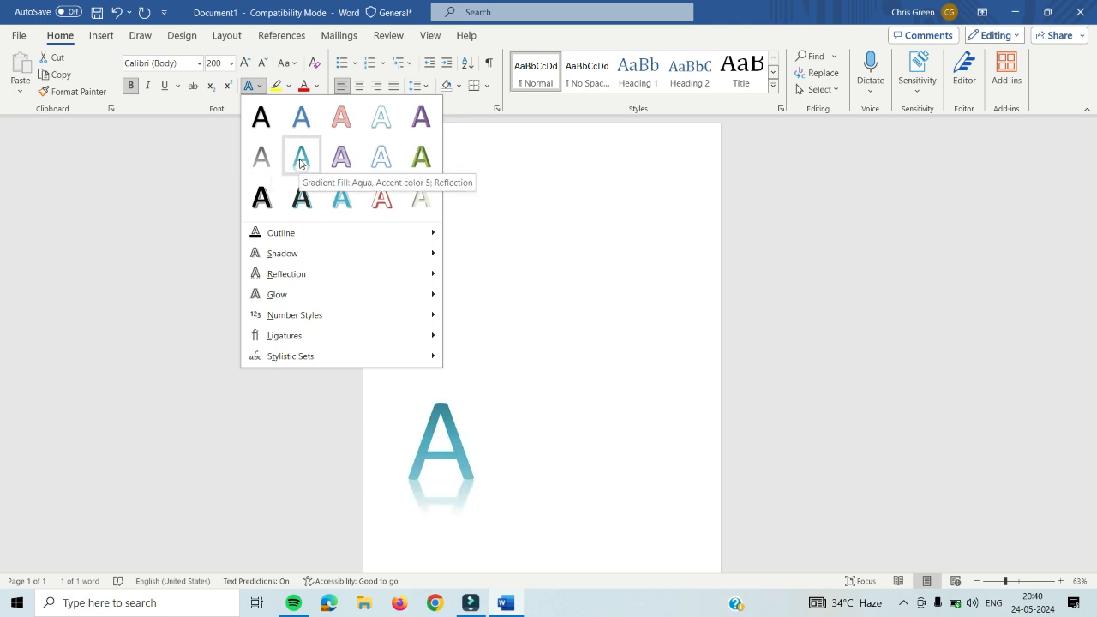
left_click(387, 162)
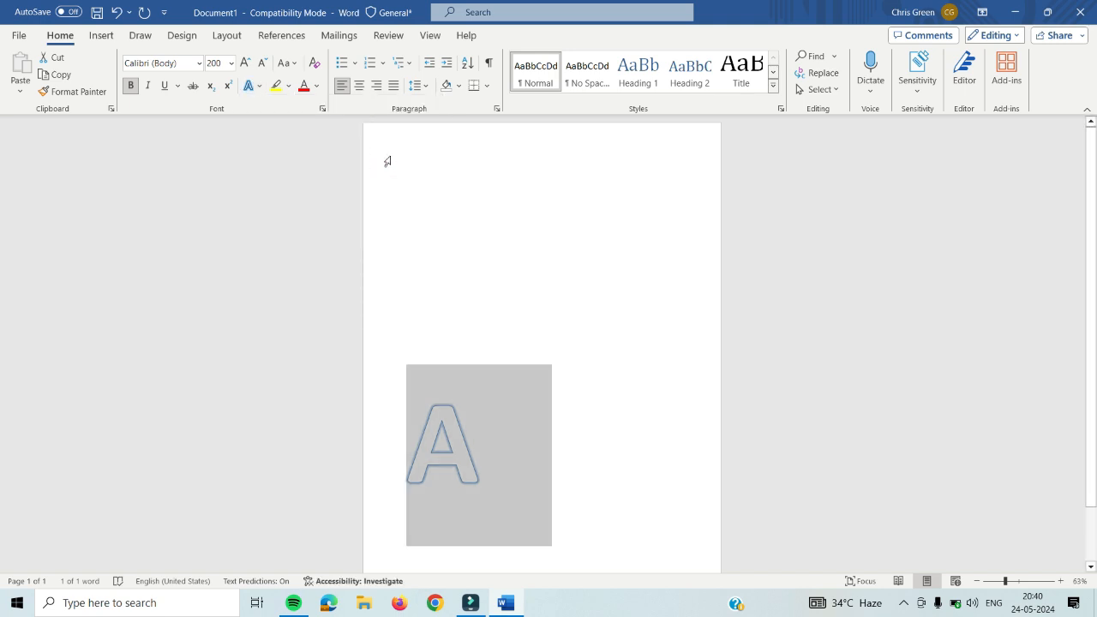
Try a red and a turquoise highlight on the letter A and clear the highlighting.
left_click(288, 86)
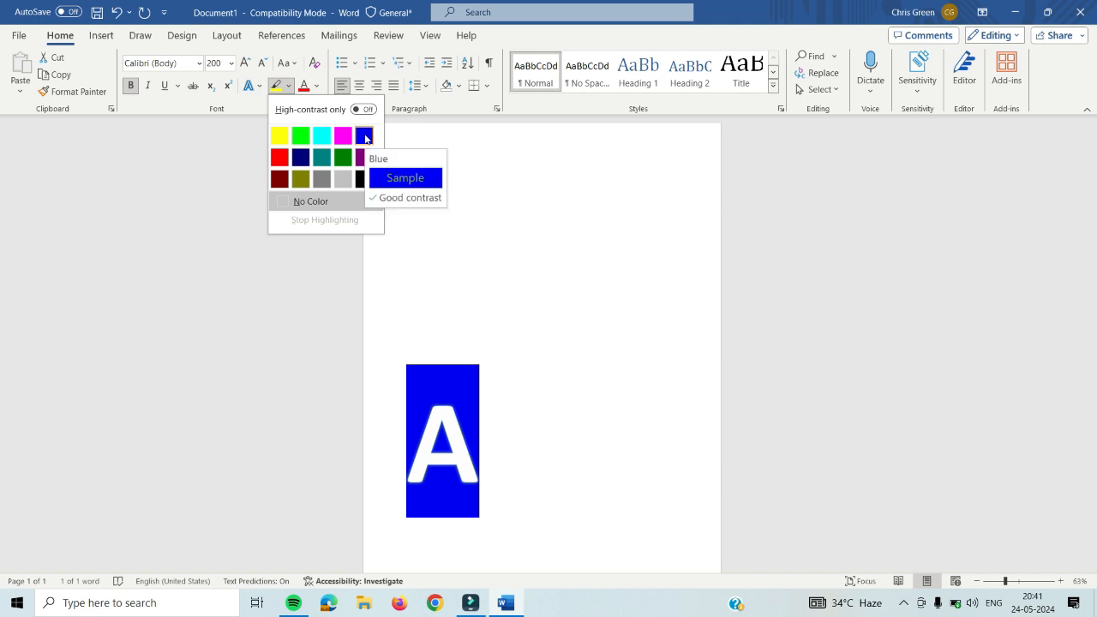
left_click(280, 157)
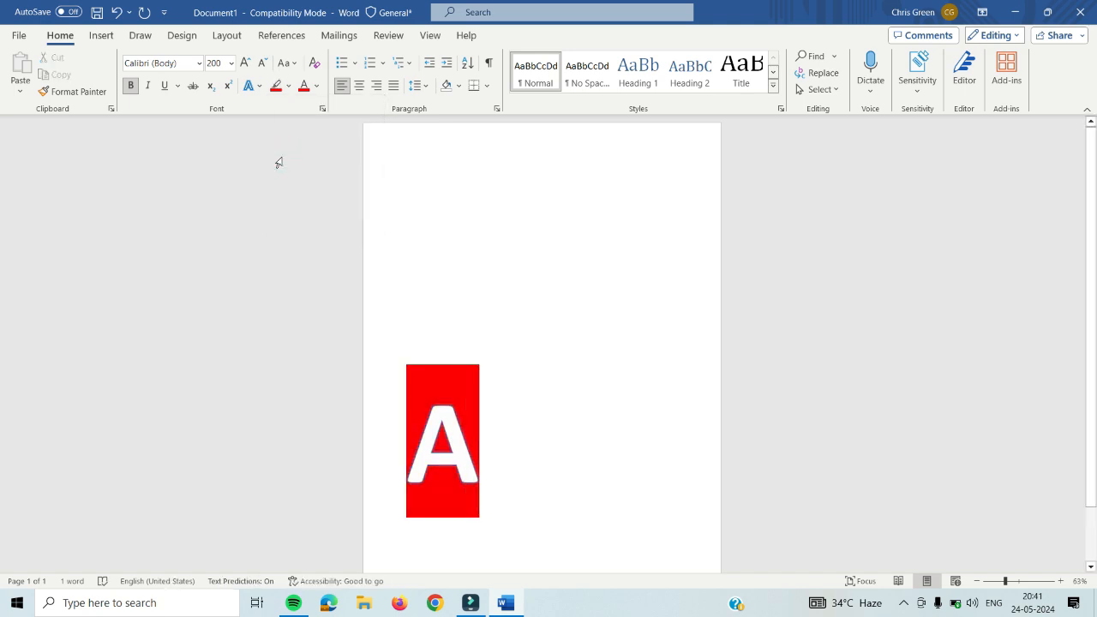
left_click(289, 85)
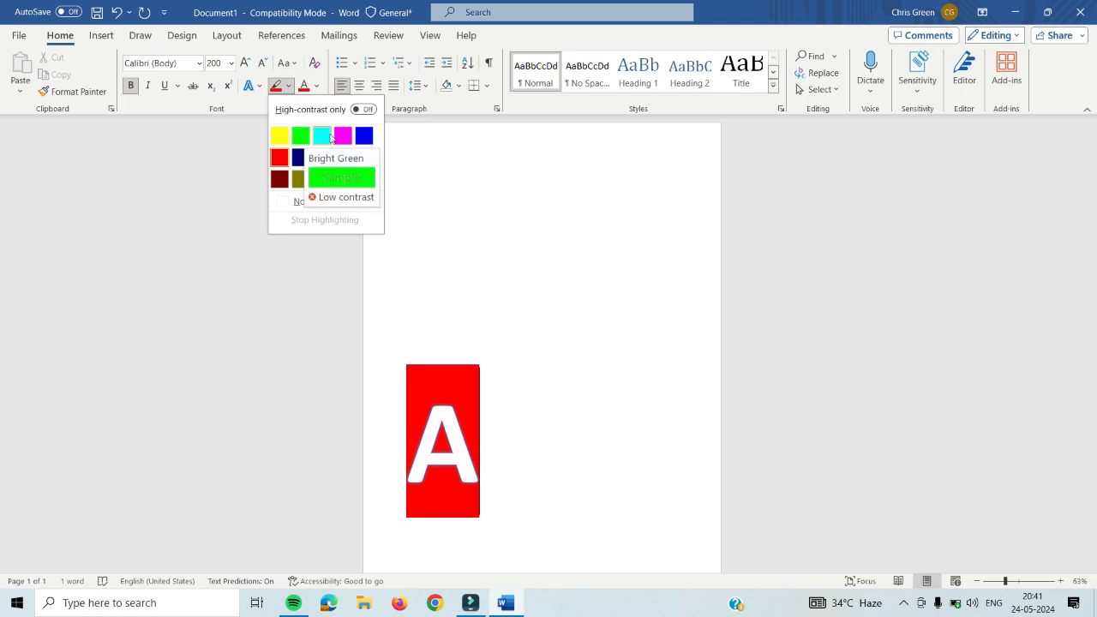
left_click(322, 136)
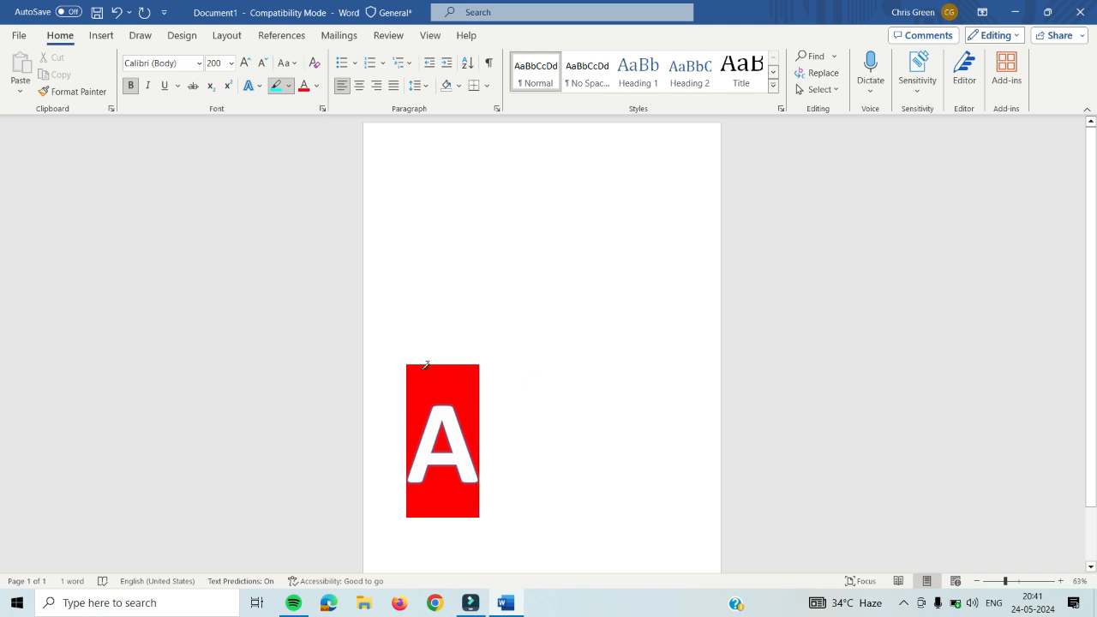
mouse_move(409, 355)
left_mouse_down()
mouse_move(485, 398)
mouse_move(495, 436)
left_mouse_up()
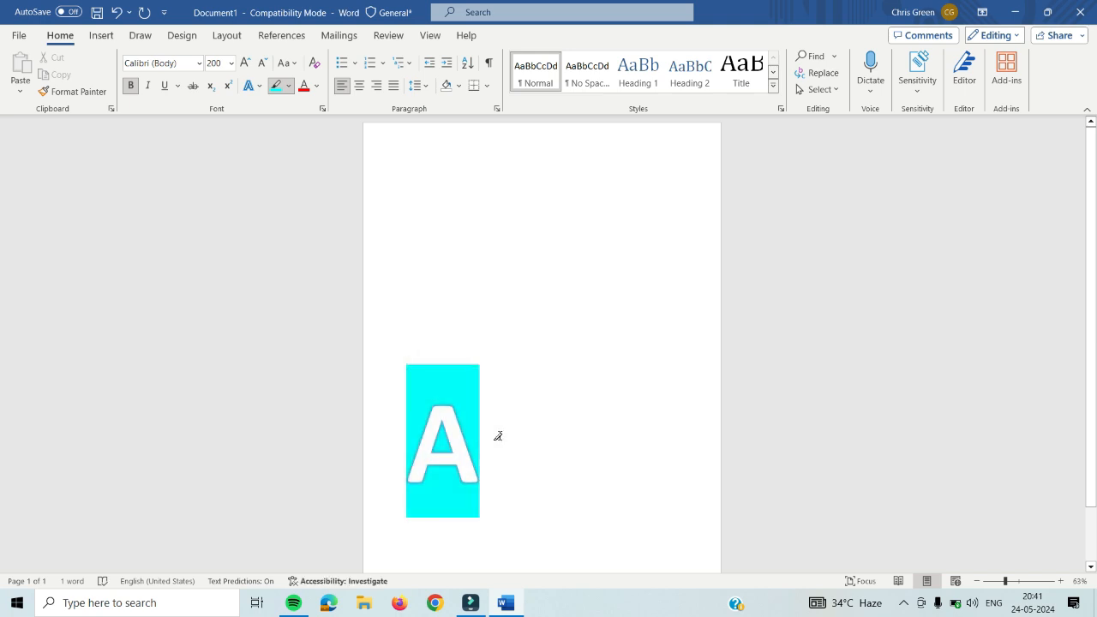
mouse_move(417, 363)
left_mouse_down()
mouse_move(493, 430)
mouse_move(511, 492)
left_mouse_up()
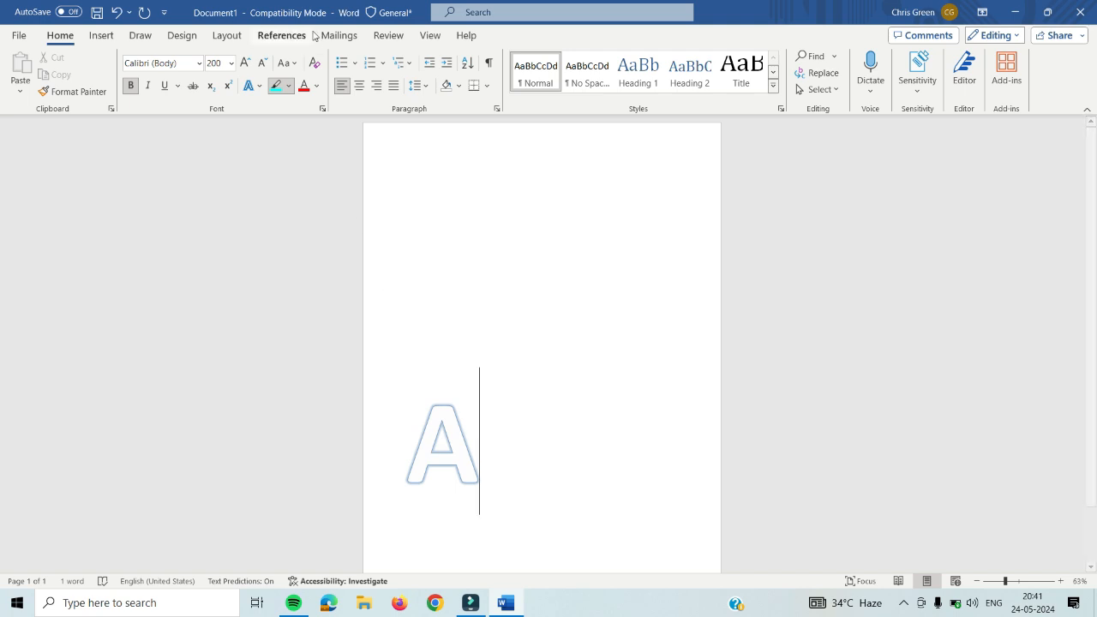
Select the letter A, change its font colour to the standard yellow and deselect it.
left_click(317, 84)
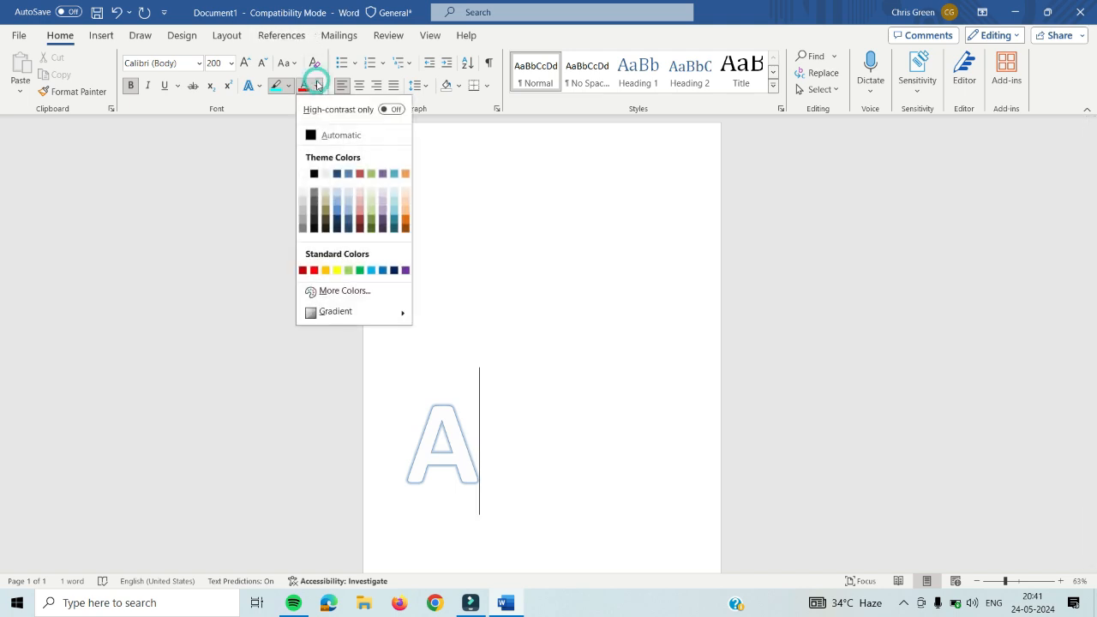
left_click(424, 401)
left_click(397, 387)
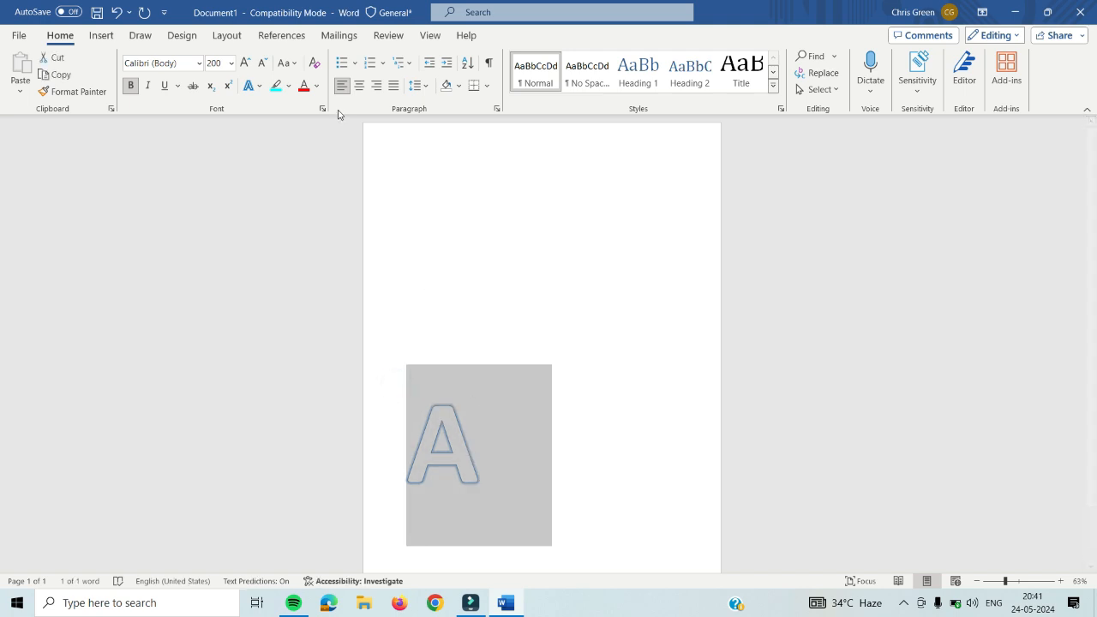
left_click(317, 88)
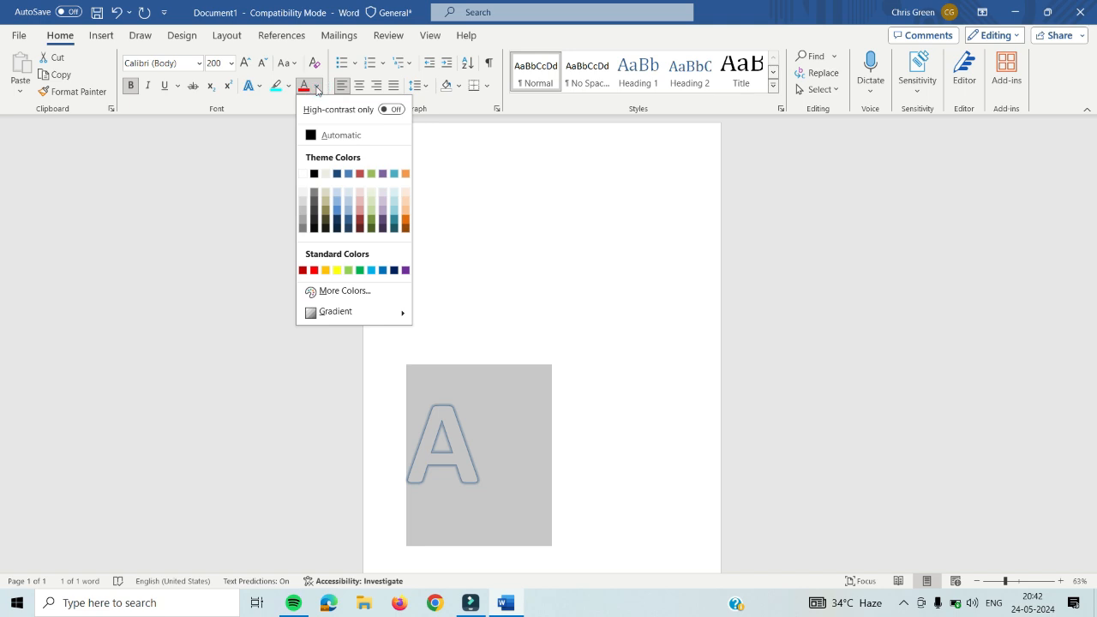
left_click(337, 271)
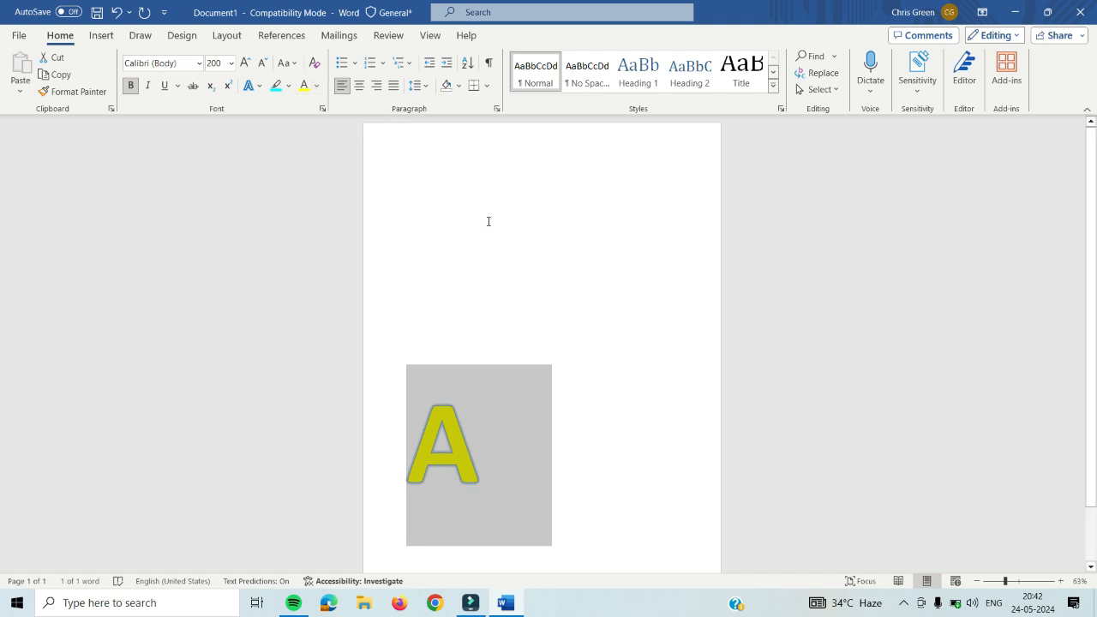
left_click(509, 390)
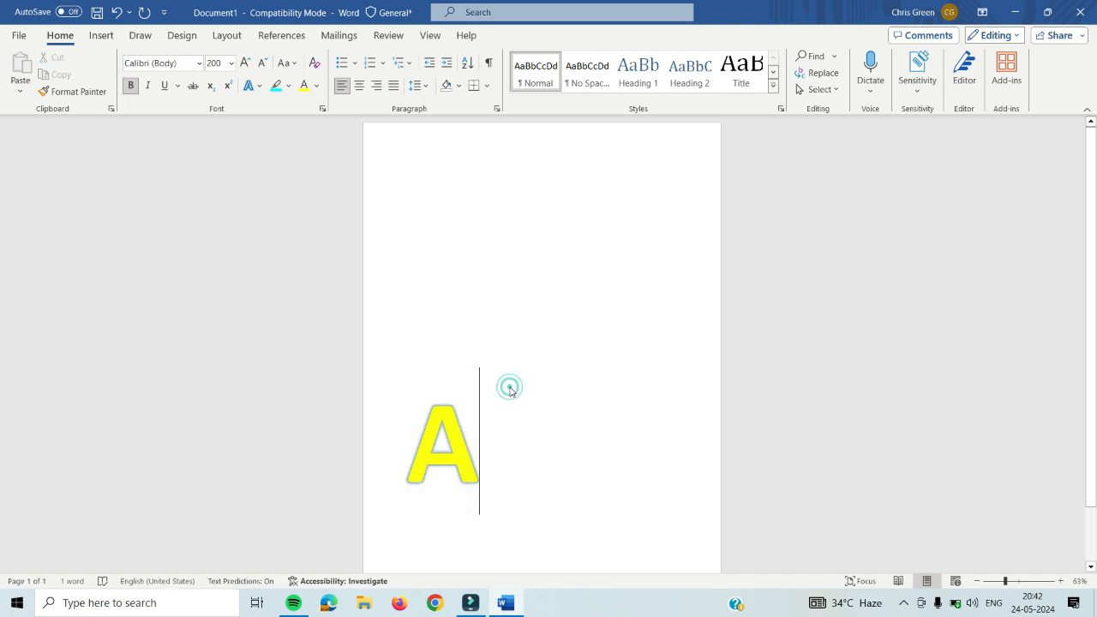
Try an arrow bullet in front of the letter A and set the bullet style back to None.
double_click(447, 409)
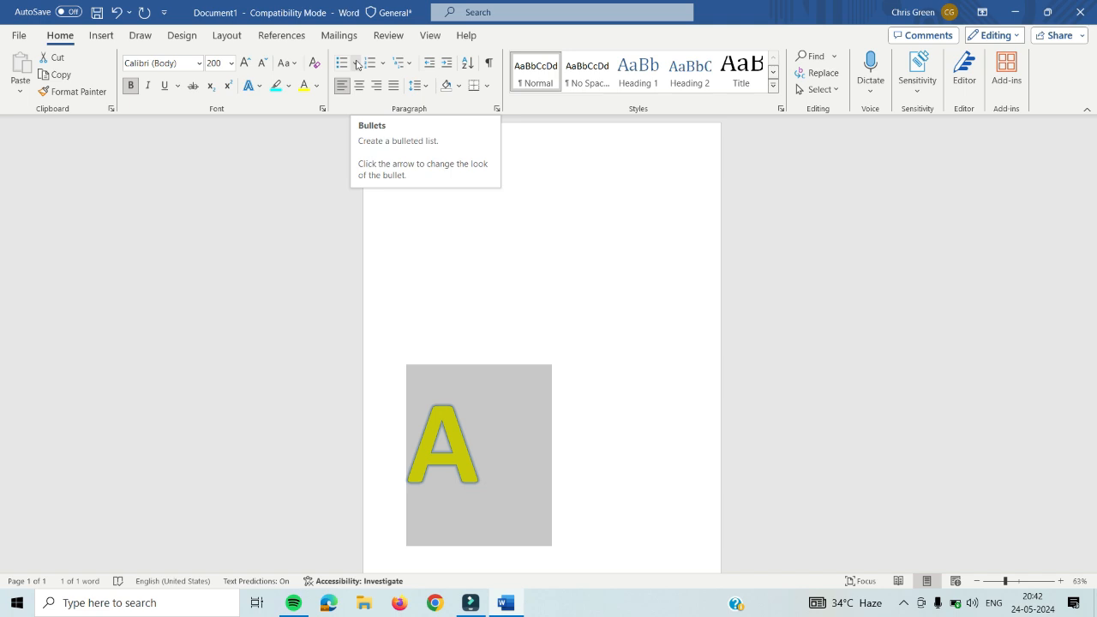
left_click(357, 66)
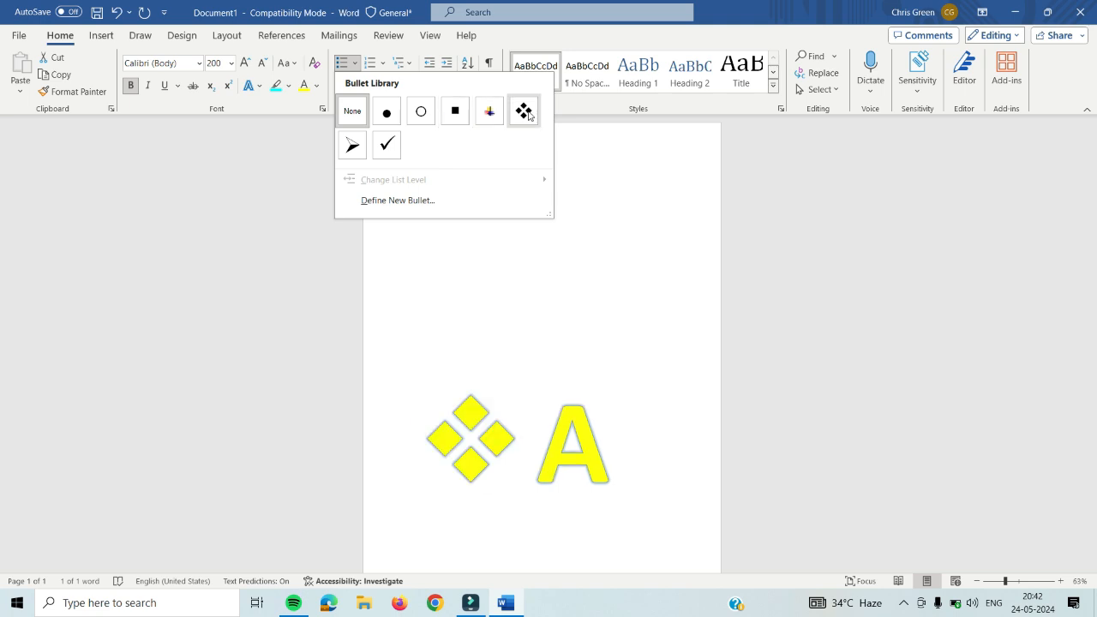
left_click(351, 146)
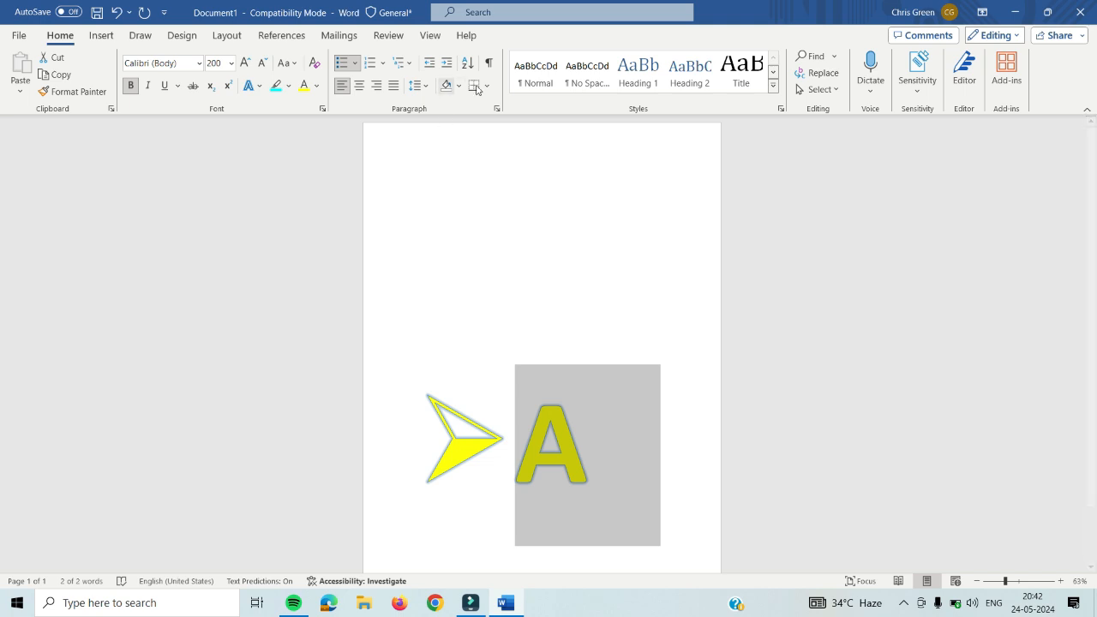
left_click(355, 66)
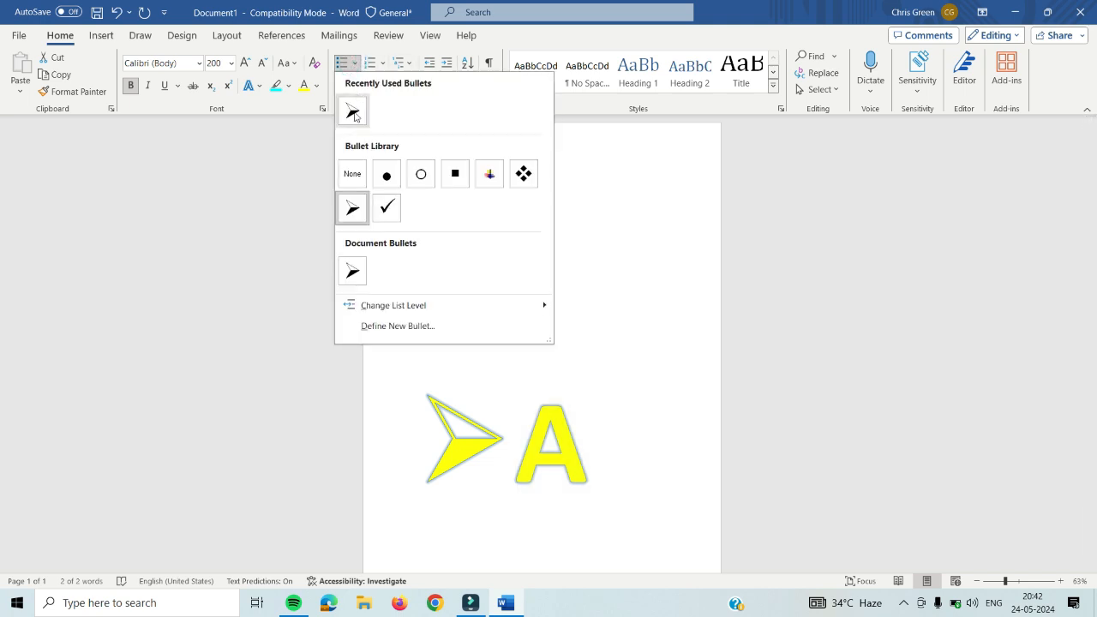
left_click(354, 175)
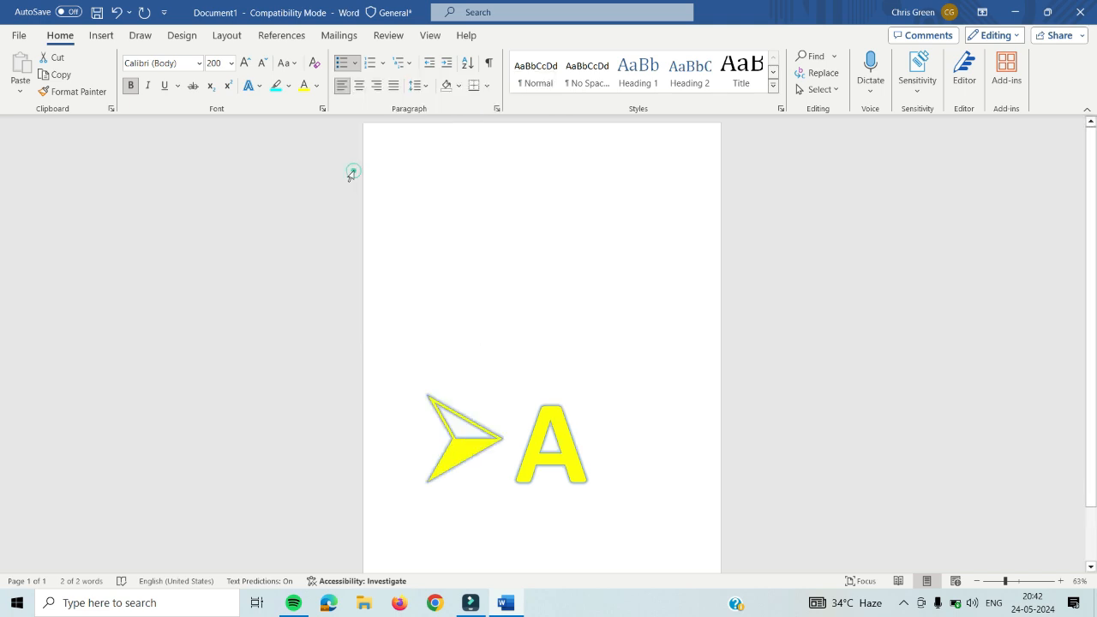
Switch the input language to Marathi and insert the letter अ on the first empty line from the on-screen keyboard.
left_click(484, 182)
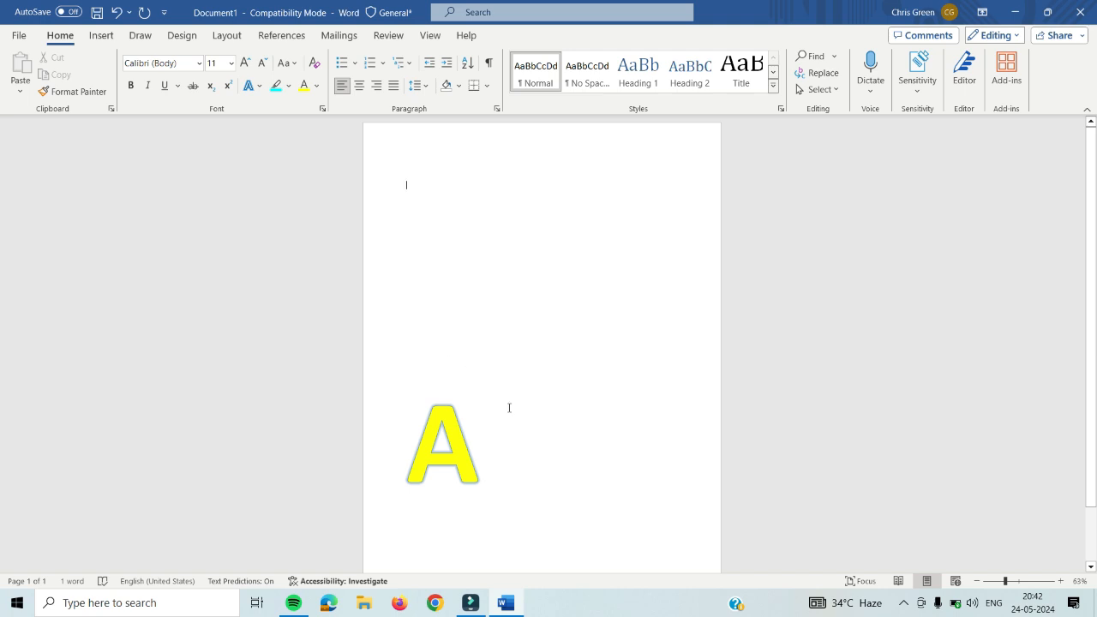
left_click(994, 602)
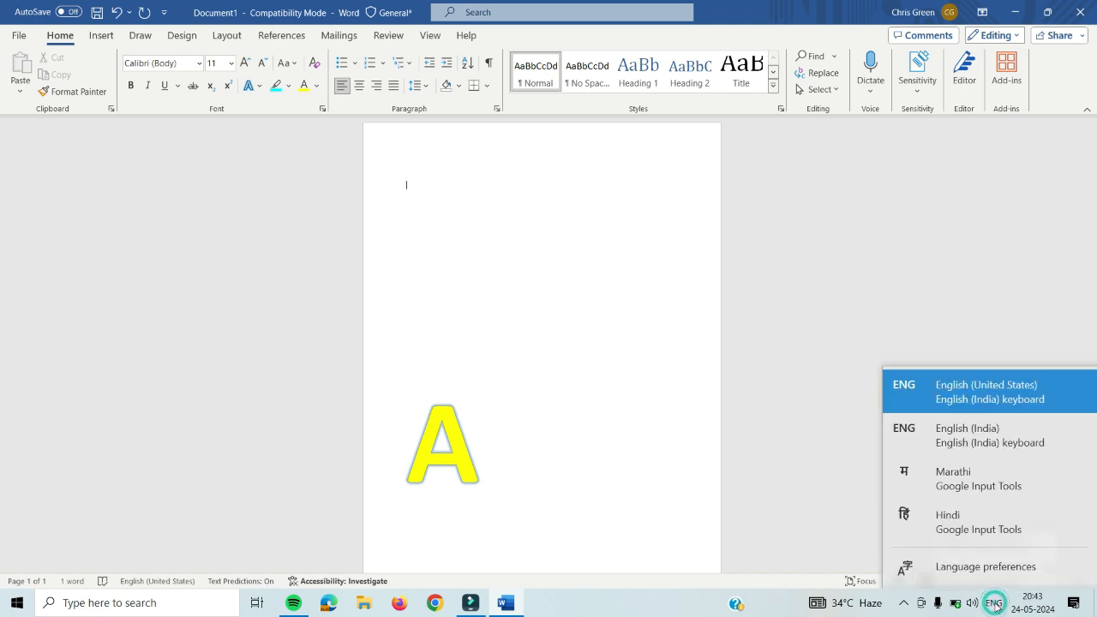
left_click(973, 487)
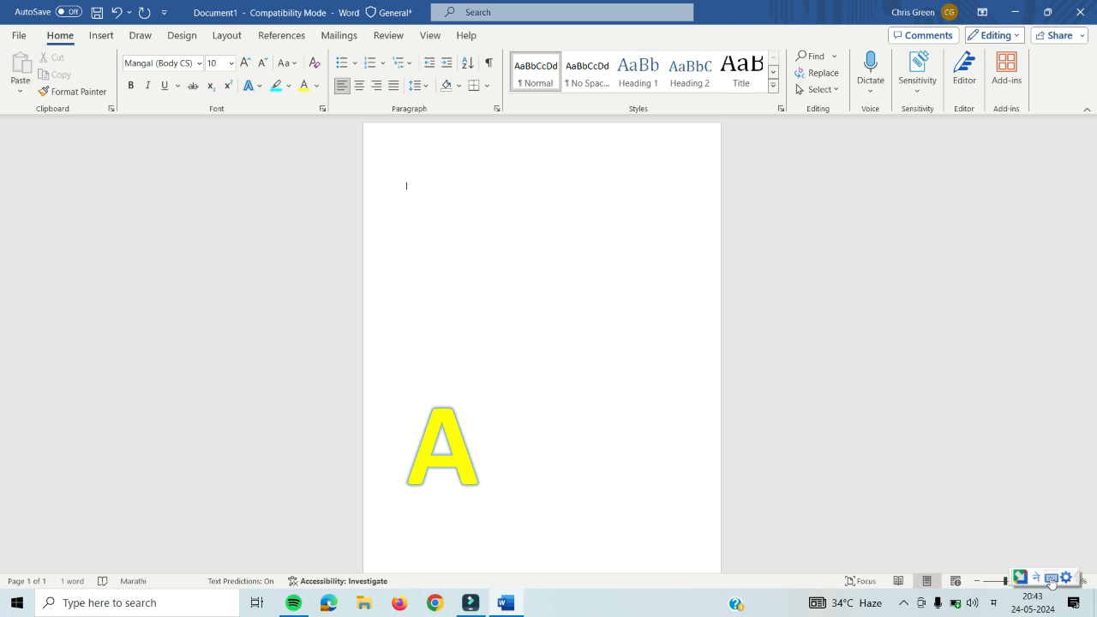
left_click(1051, 578)
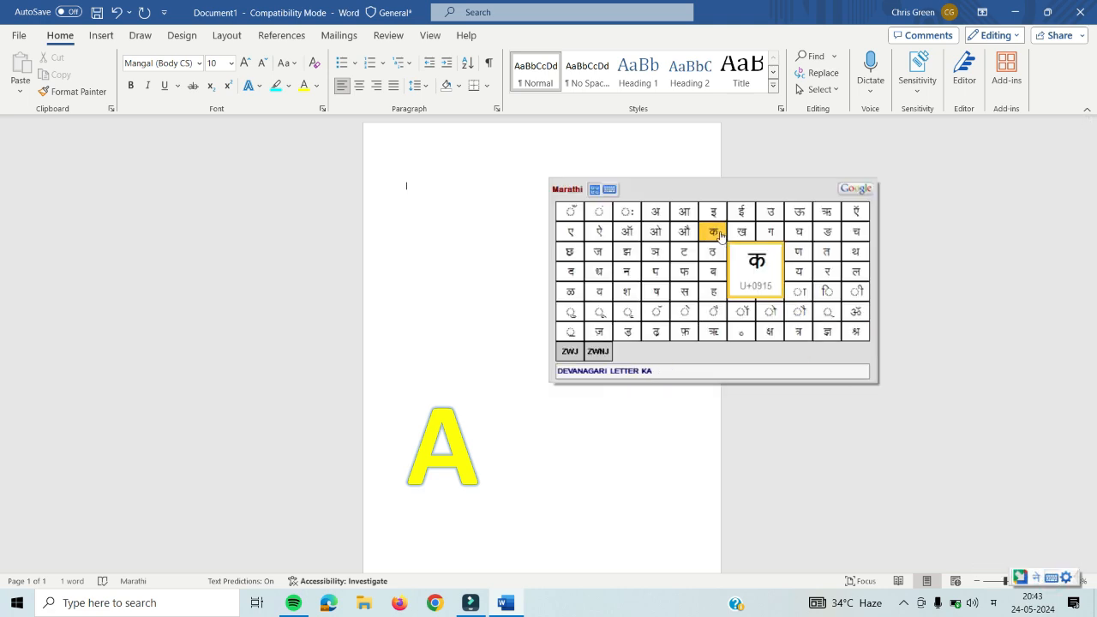
left_click(659, 213)
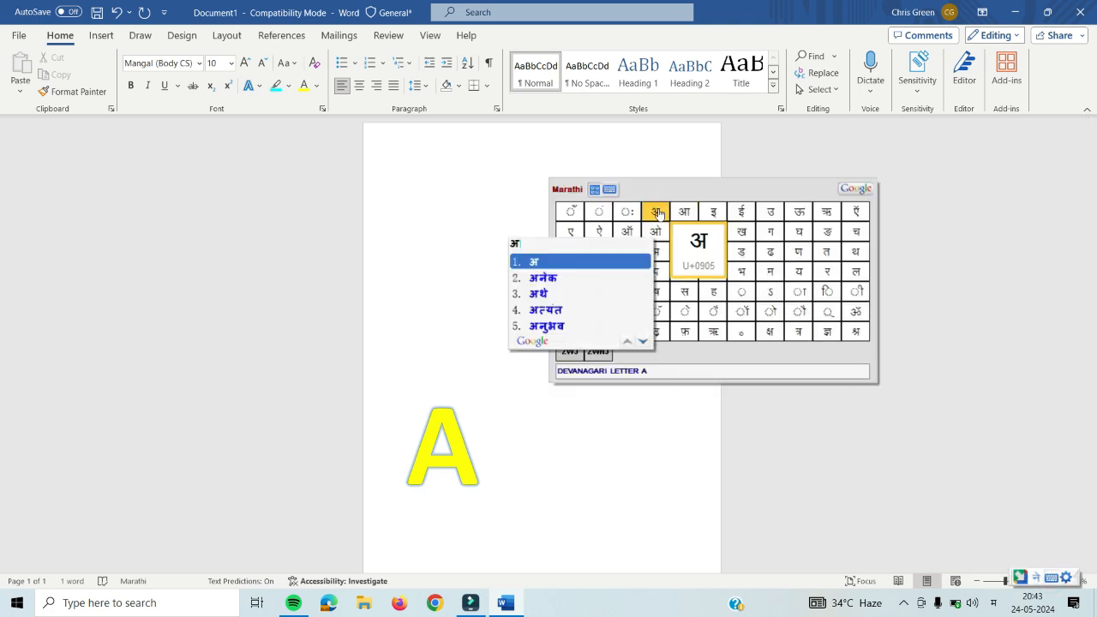
left_click(584, 271)
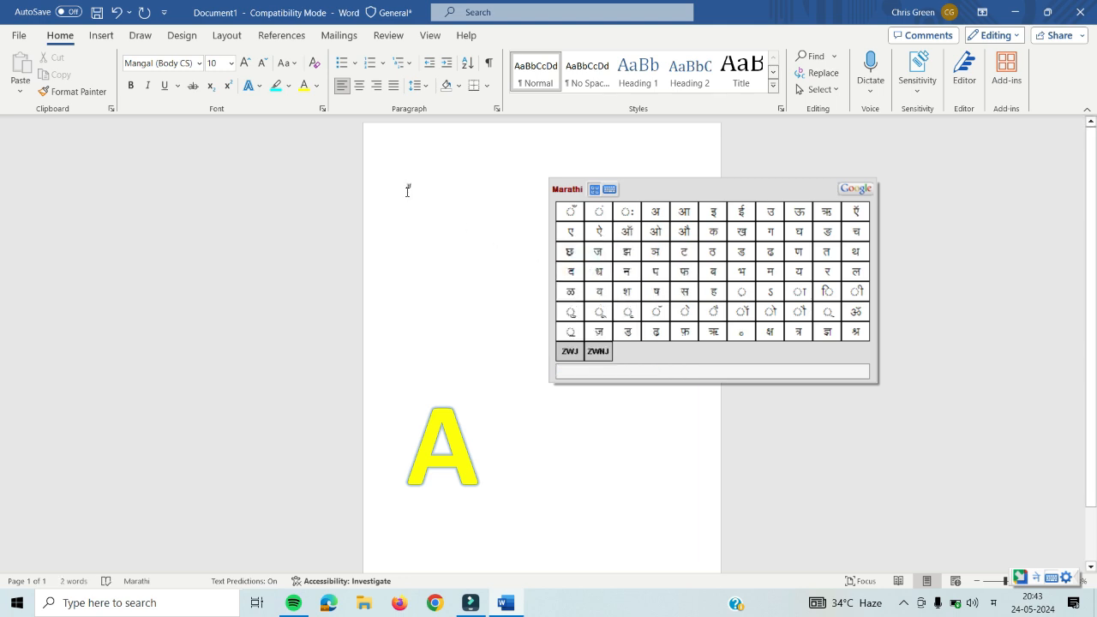
Insert two blank lines above the letter अ and close the on-screen Marathi keyboard.
left_click(407, 188)
key("Return")
key("Return")
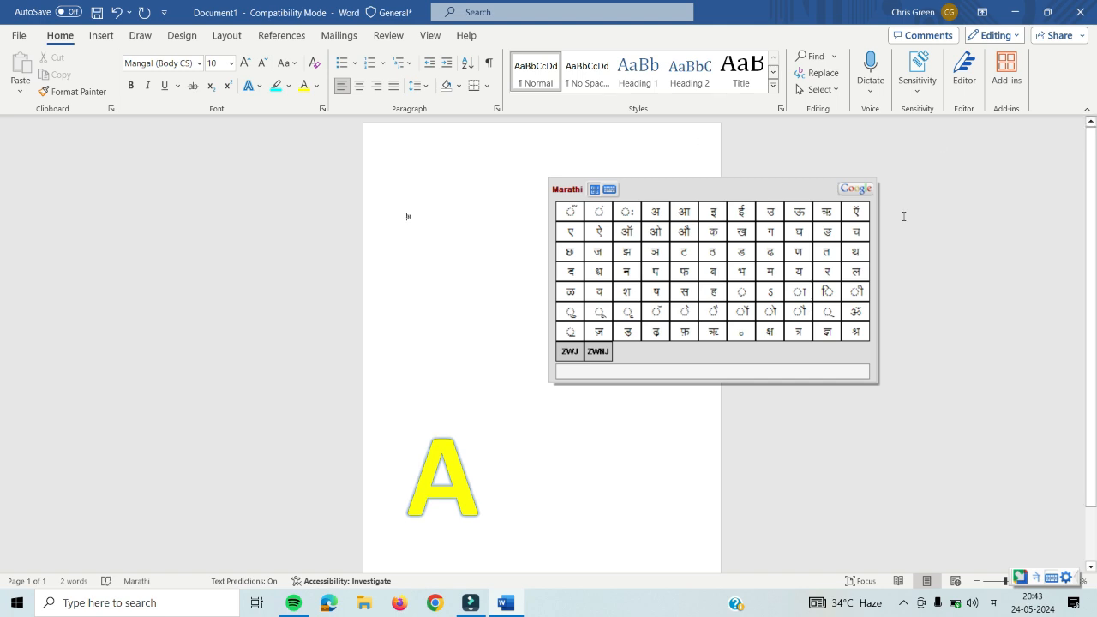
left_click(826, 273)
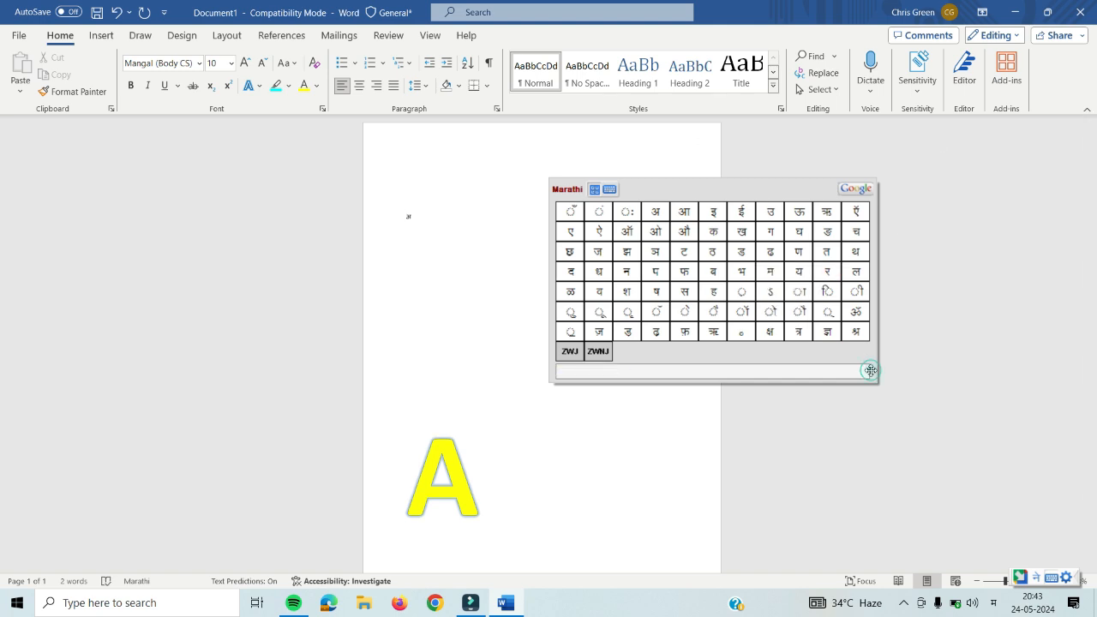
left_click(920, 408)
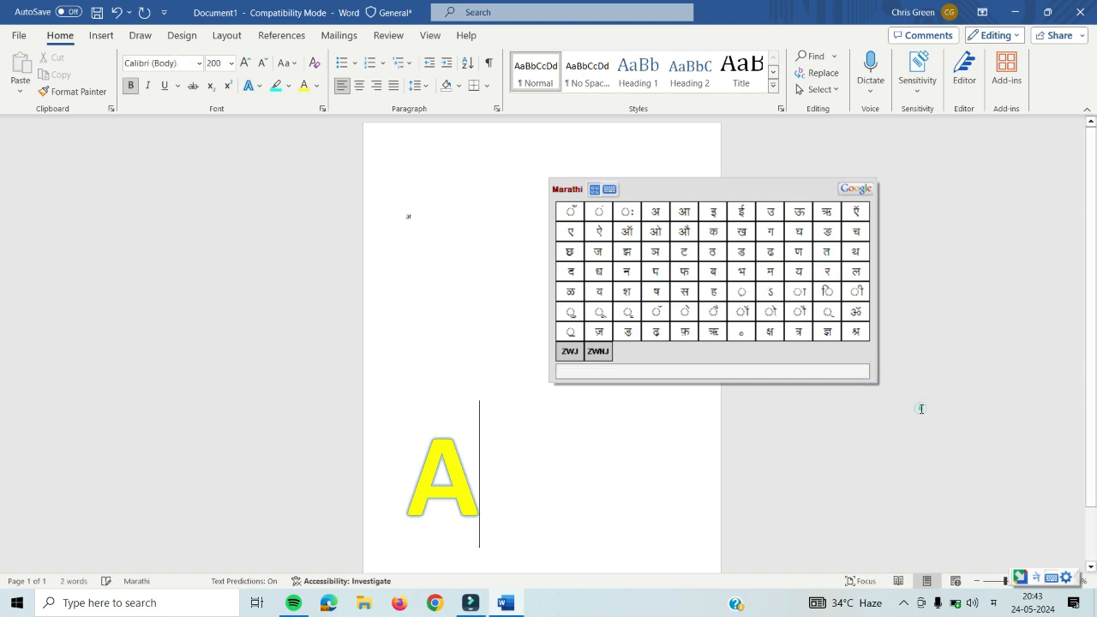
left_click(1049, 577)
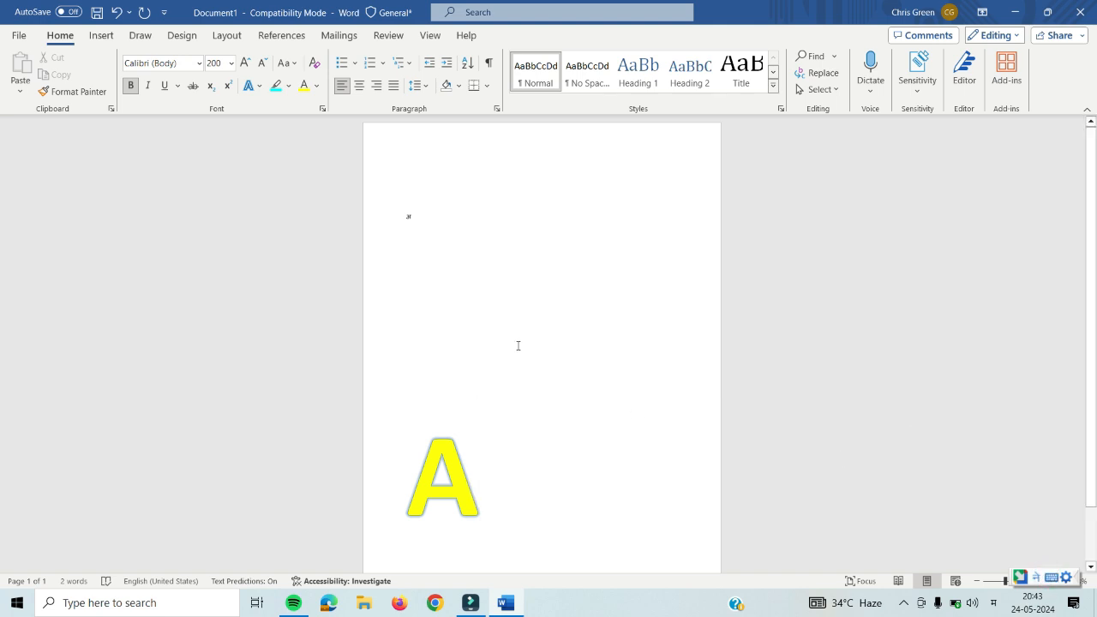
Select the letter अ and set its font to Mangal (Headings).
double_click(408, 216)
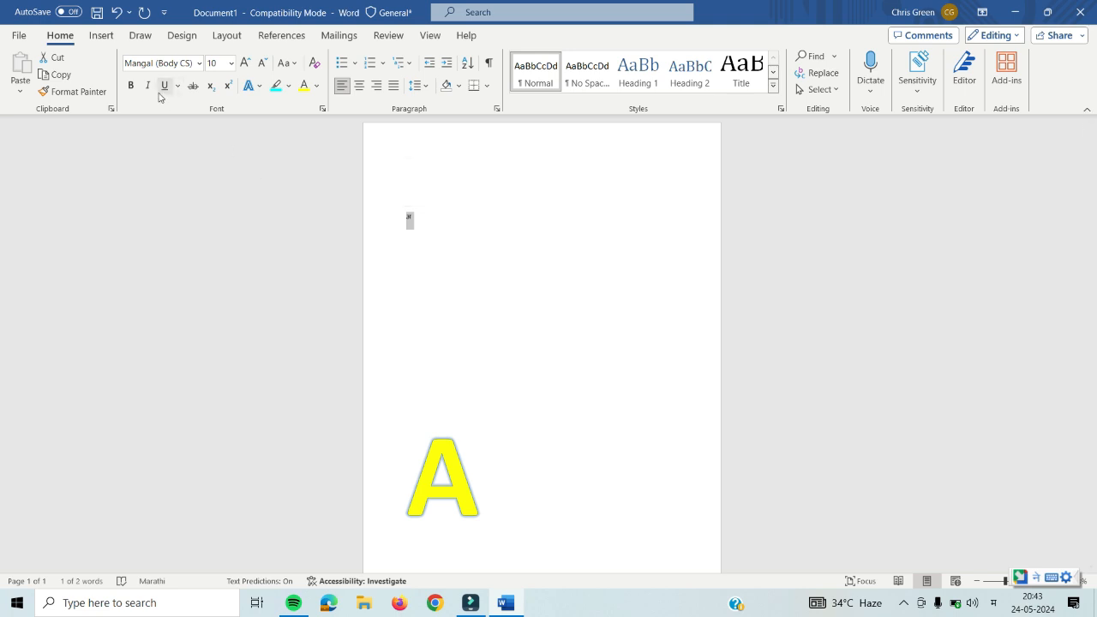
left_click(199, 63)
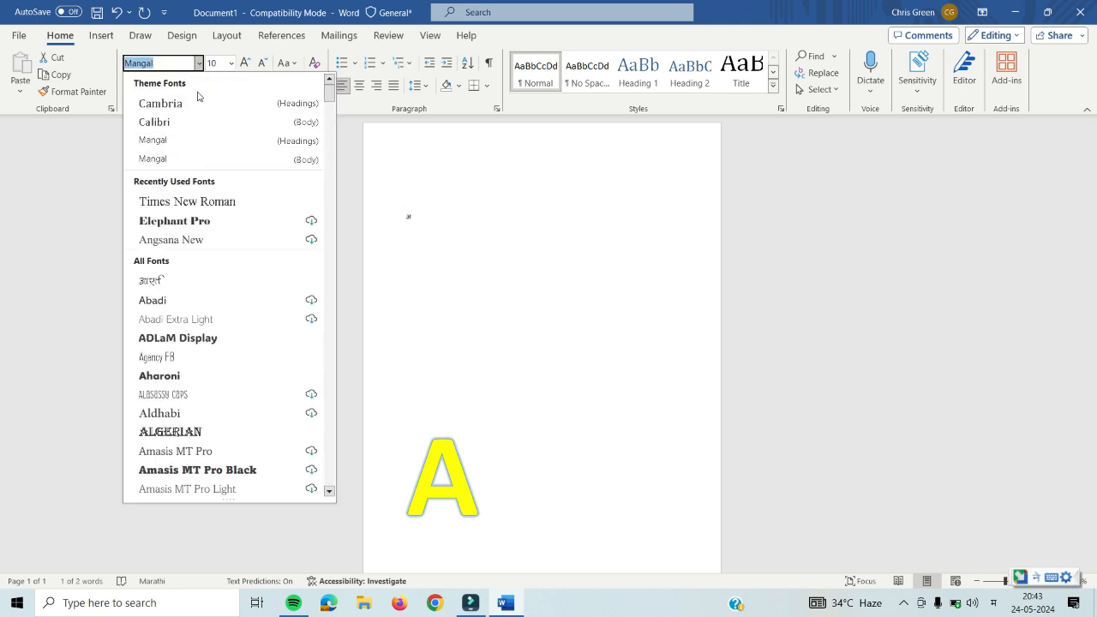
left_click(190, 144)
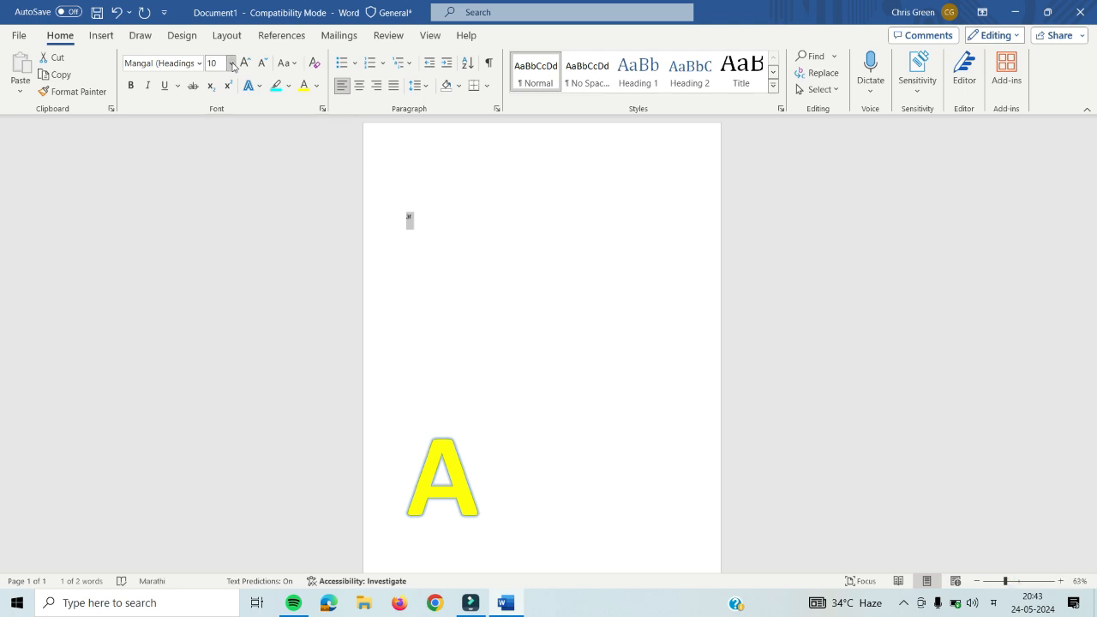
Enlarge the selected letter अ step by step to font size 160.
left_click(231, 64)
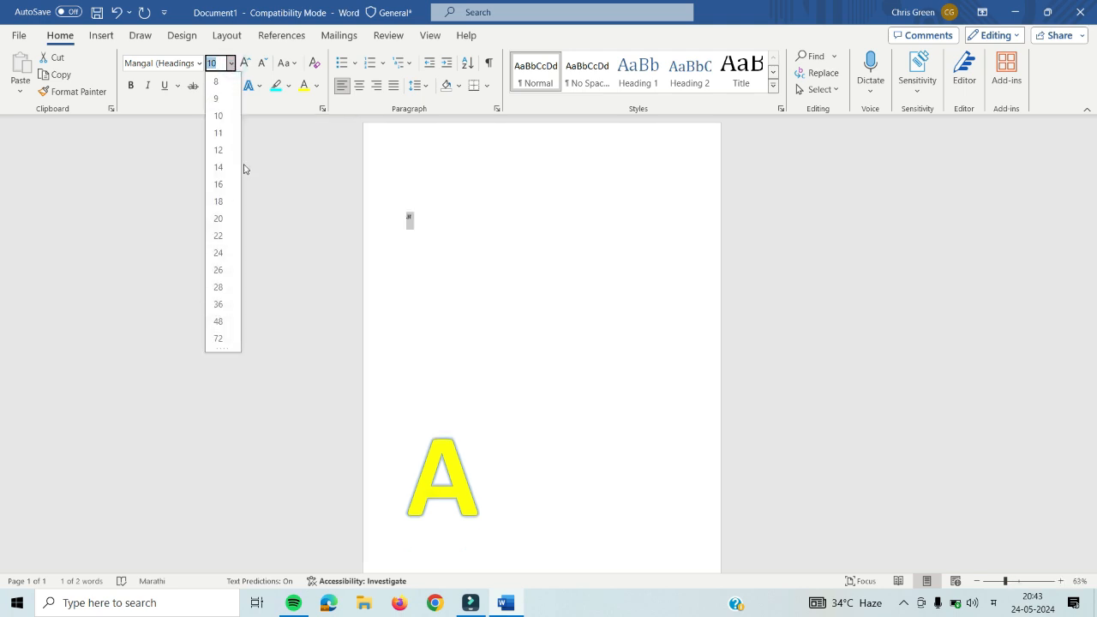
left_click(247, 62)
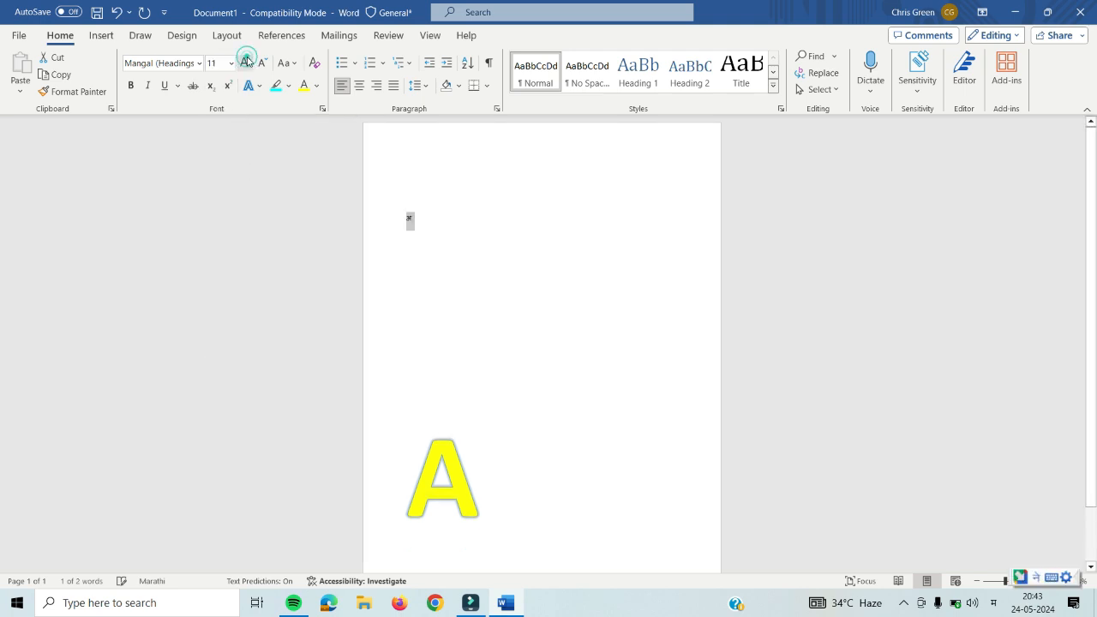
left_click(249, 63)
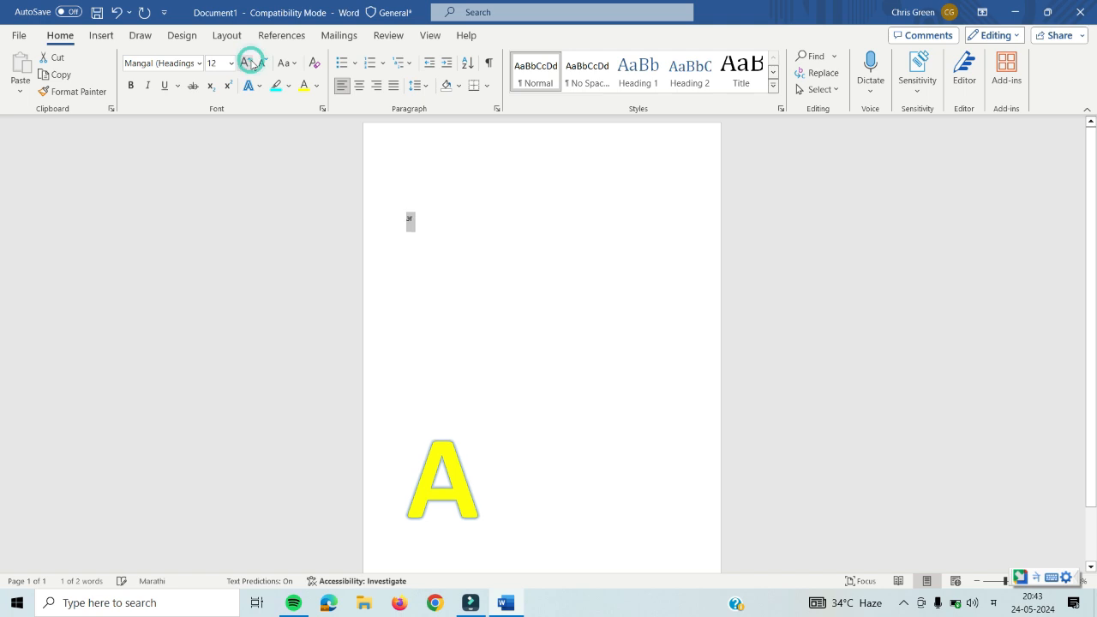
left_click(250, 63)
left_click(250, 63)
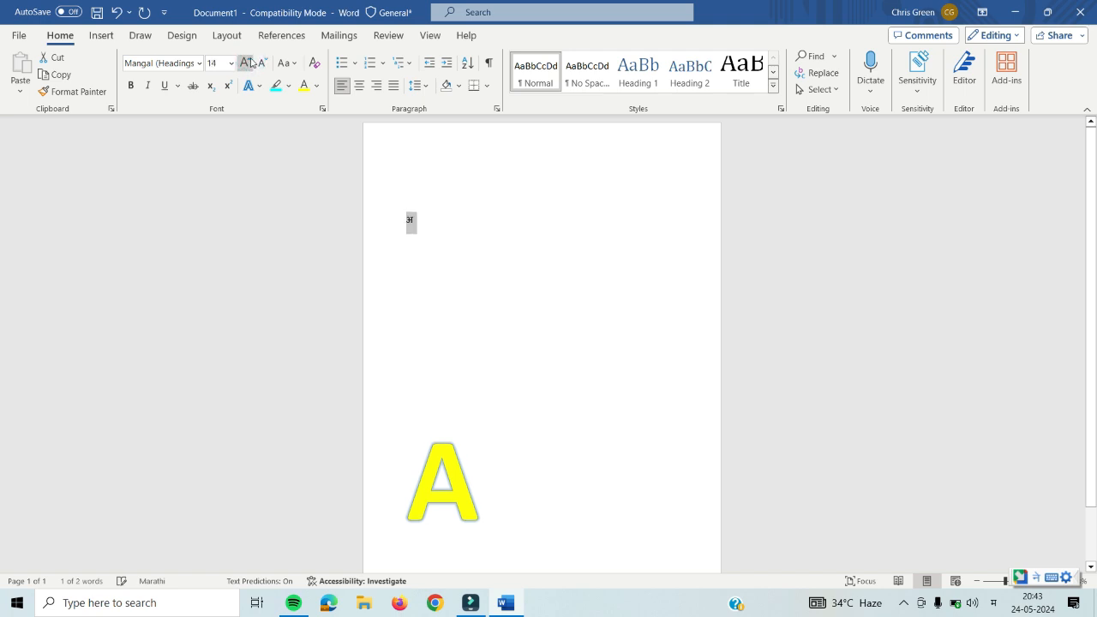
left_click(250, 62)
left_click(250, 62)
left_click(251, 63)
left_click(250, 62)
left_click(250, 62)
left_click(250, 62)
left_click(250, 62)
left_click(250, 62)
left_click(250, 62)
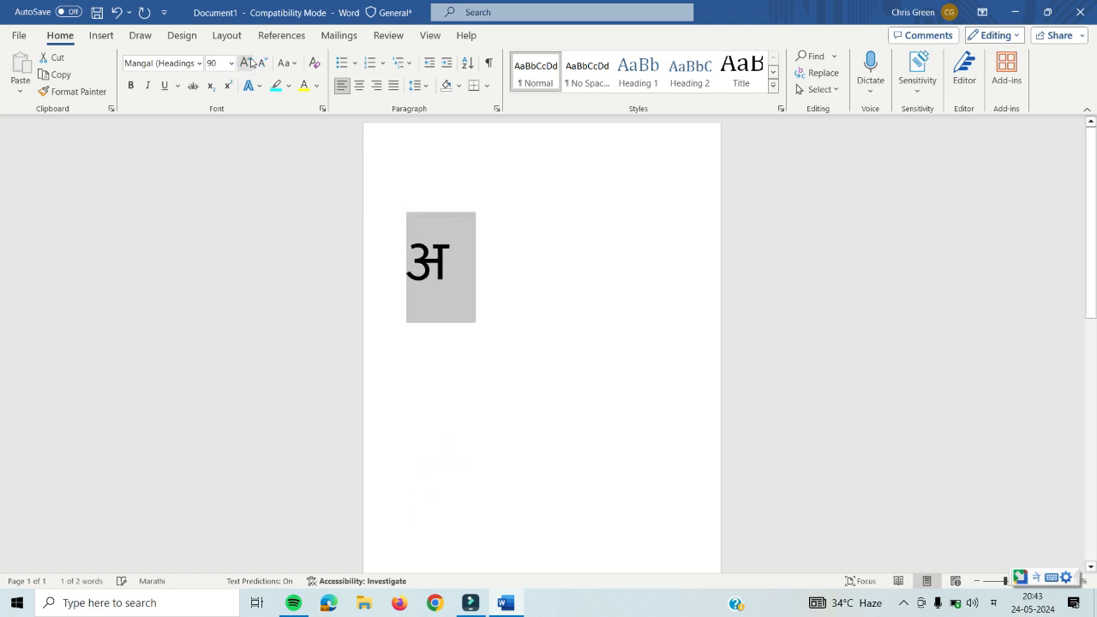
left_click(251, 63)
left_click(250, 63)
left_click(251, 62)
left_click(250, 63)
left_click(250, 63)
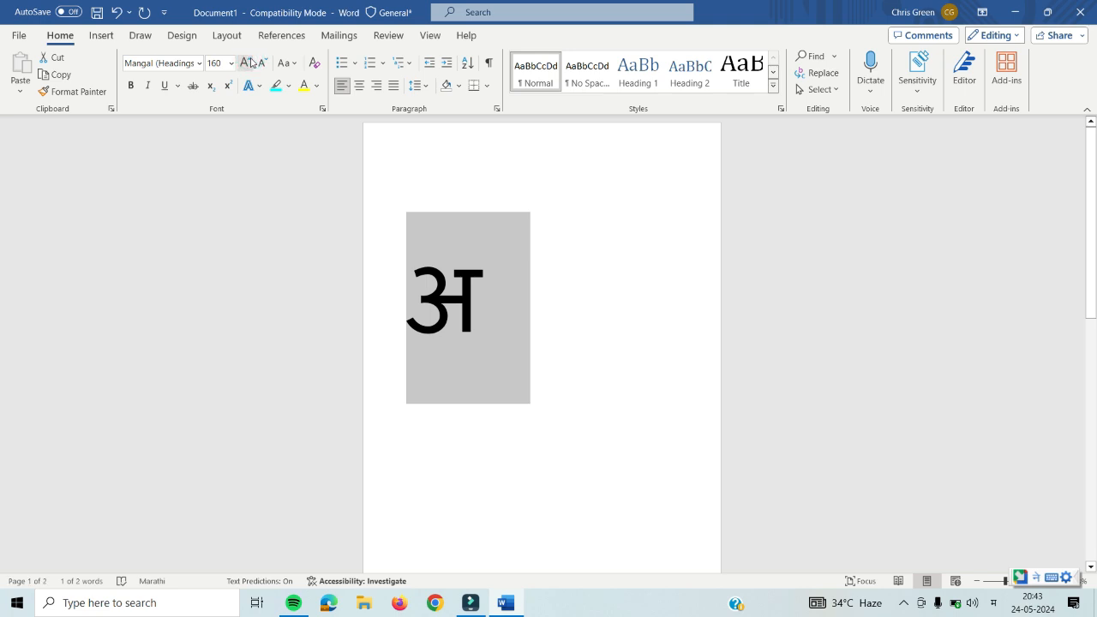
Shift the letter अ toward the right margin by inserting blank space in front of it.
left_click(425, 256)
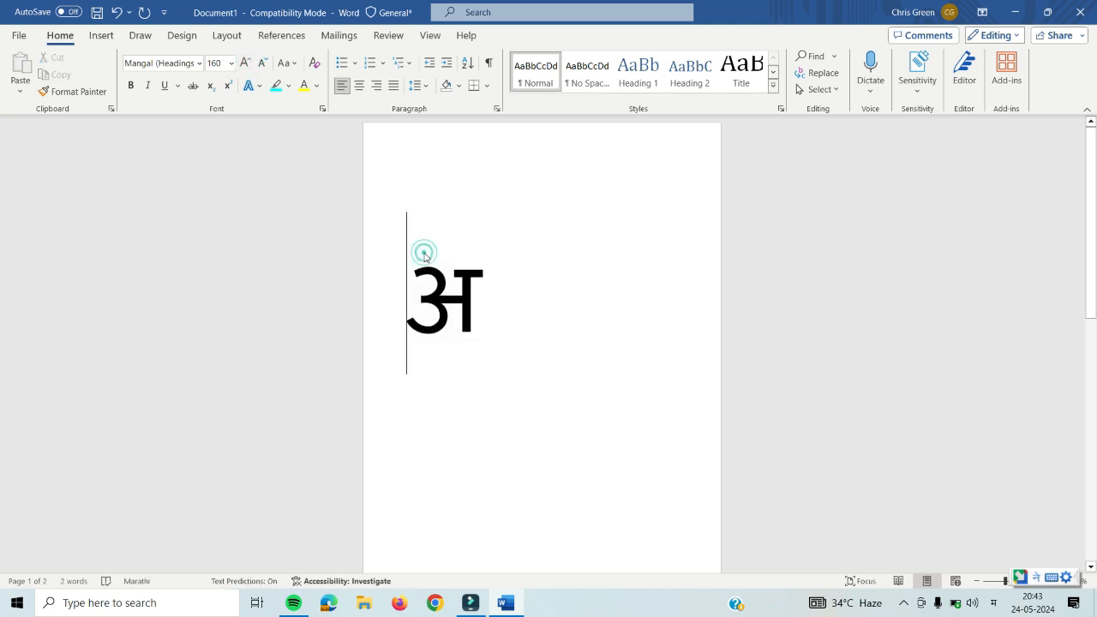
left_click(414, 276)
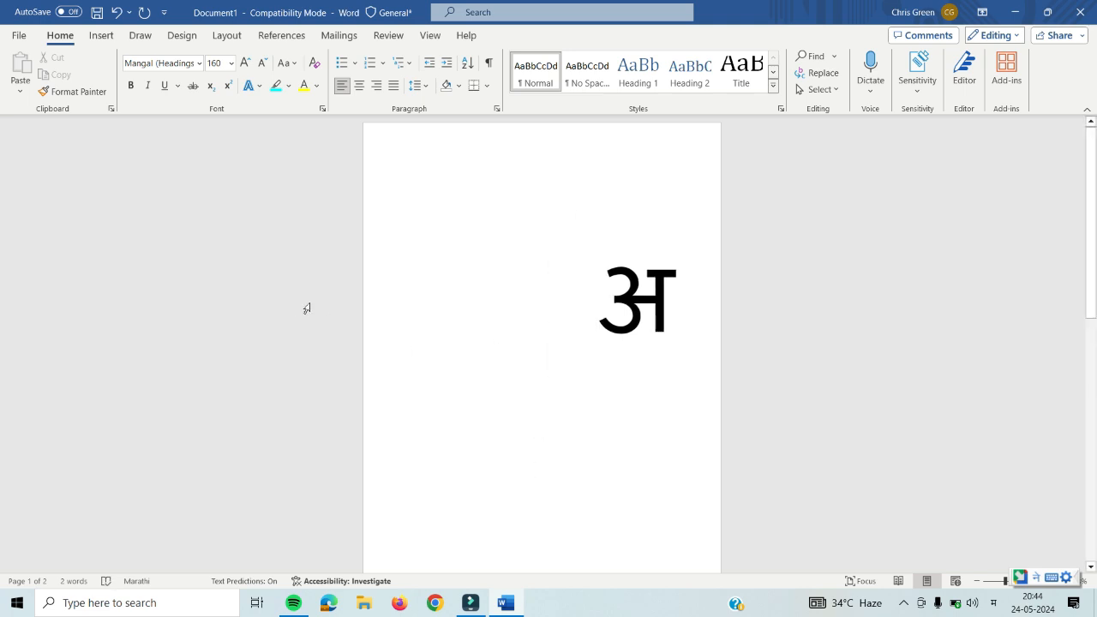
Reduce the font size on the empty line below the letter अ to 3.
left_click(596, 446)
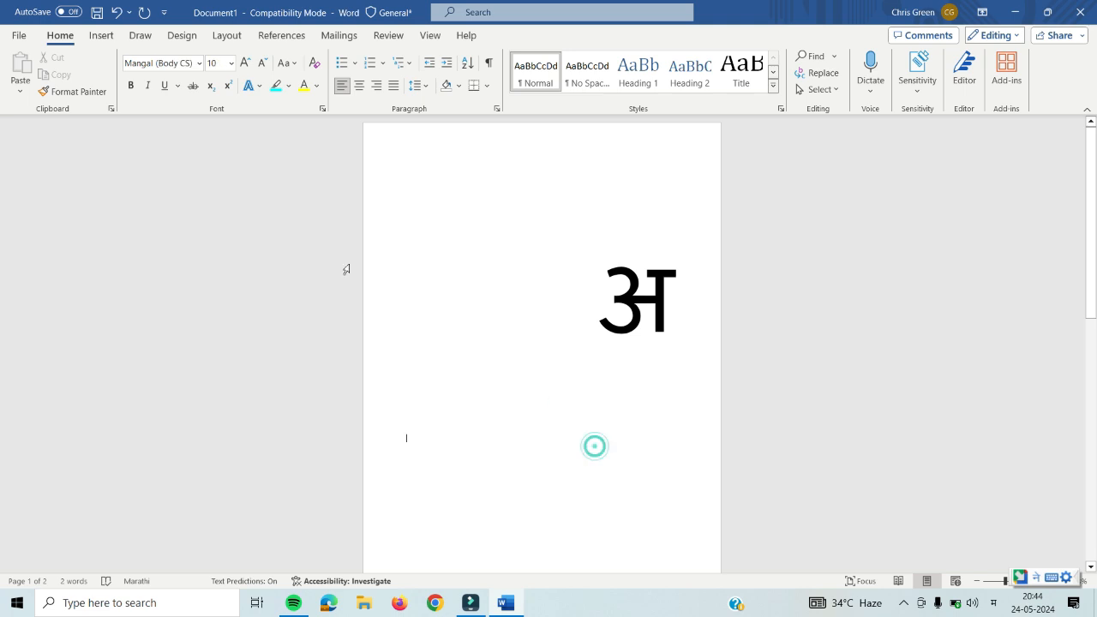
left_click(268, 63)
left_click(267, 63)
left_click(267, 63)
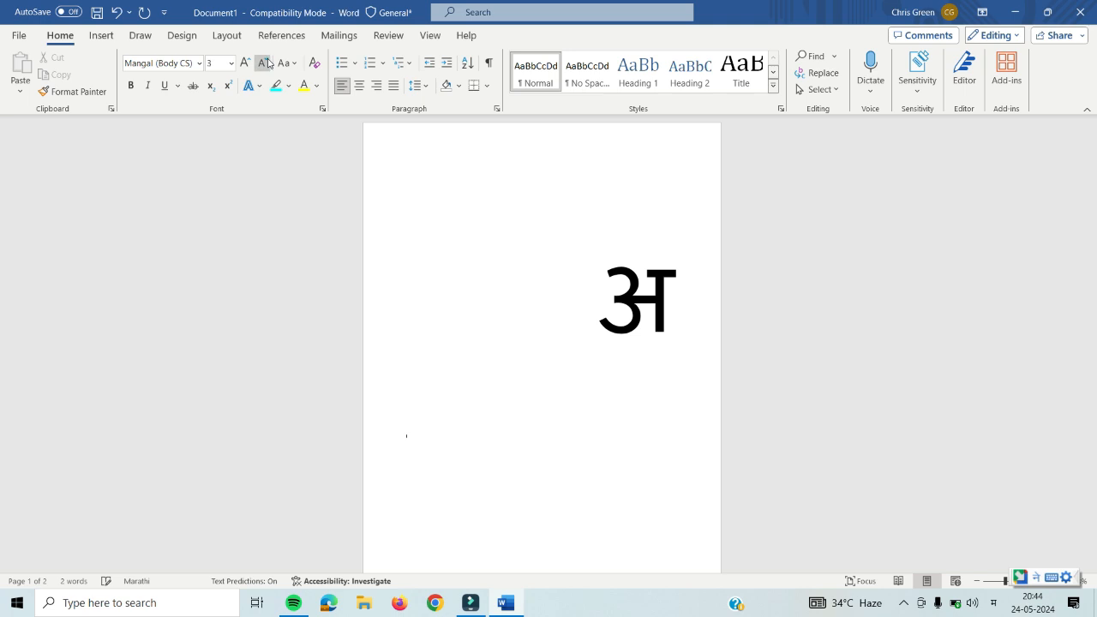
Select the letter अ and shrink it step by step to font size 26.
double_click(626, 276)
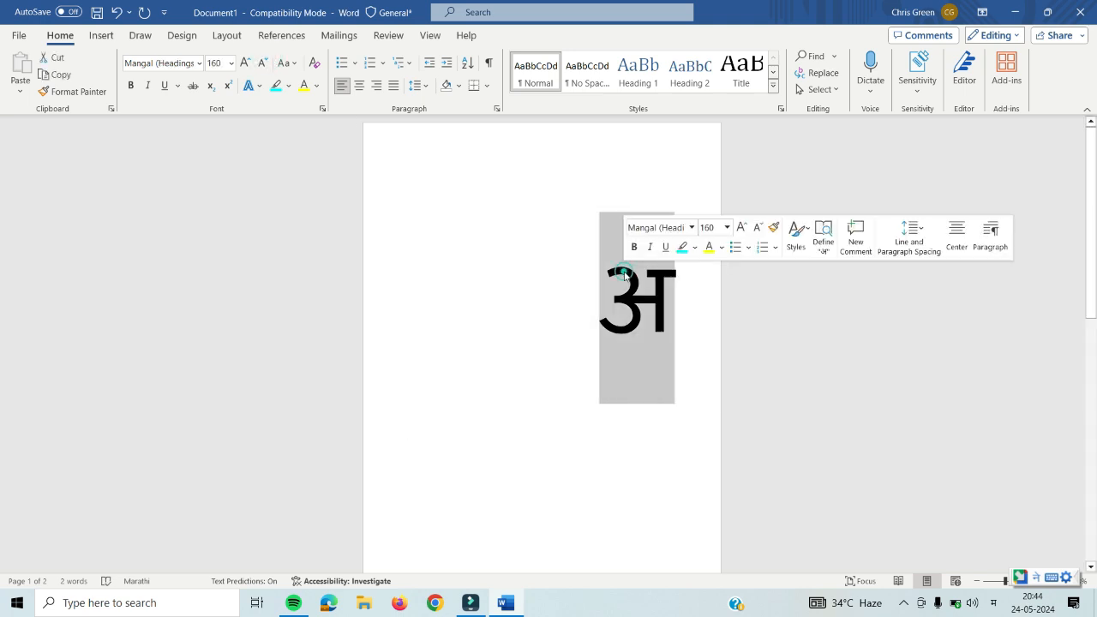
left_click(267, 63)
left_click(267, 64)
left_click(267, 64)
left_click(267, 64)
left_click(267, 64)
left_click(268, 64)
left_click(268, 63)
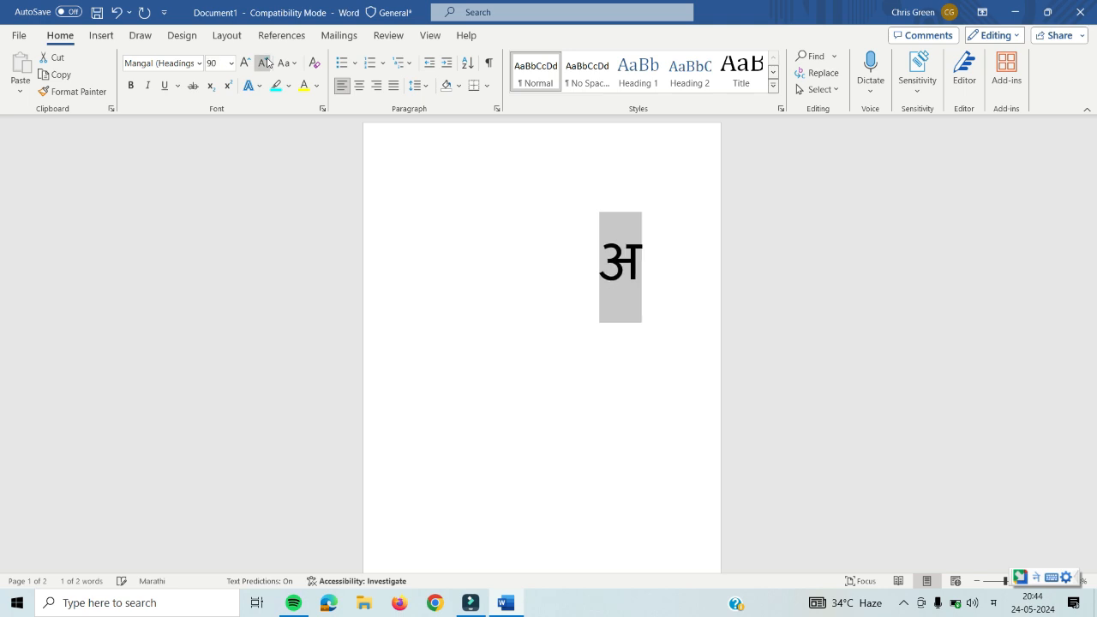
left_click(268, 63)
left_click(267, 64)
left_click(268, 63)
left_click(268, 63)
left_click(267, 63)
left_click(267, 64)
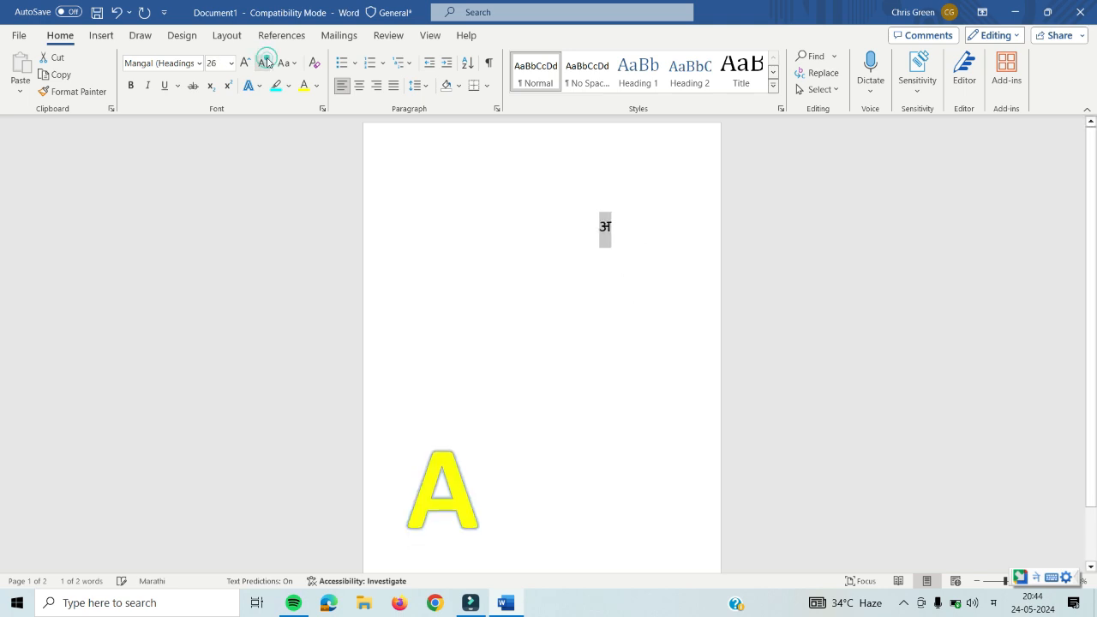
Delete blank lines above the yellow letter A so it moves up closer to the letter अ.
left_click(408, 498)
key("BackSpace")
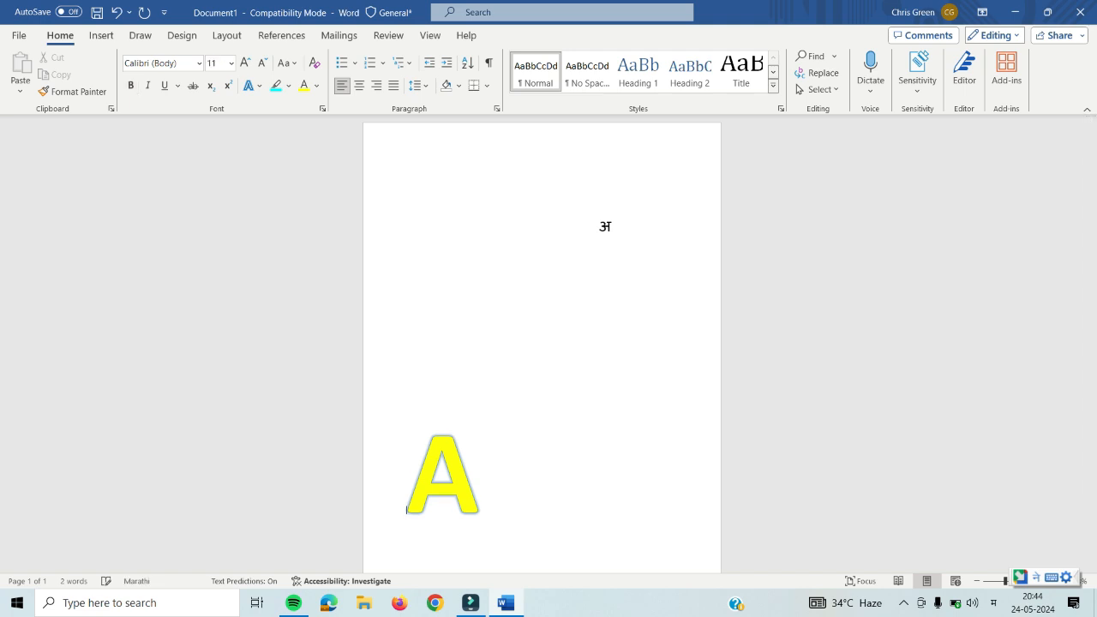
key("BackSpace")
key("BackSpace")
key("BackSpace")
key("BackSpace")
key("BackSpace")
key("BackSpace")
key("BackSpace")
key("BackSpace")
key("BackSpace")
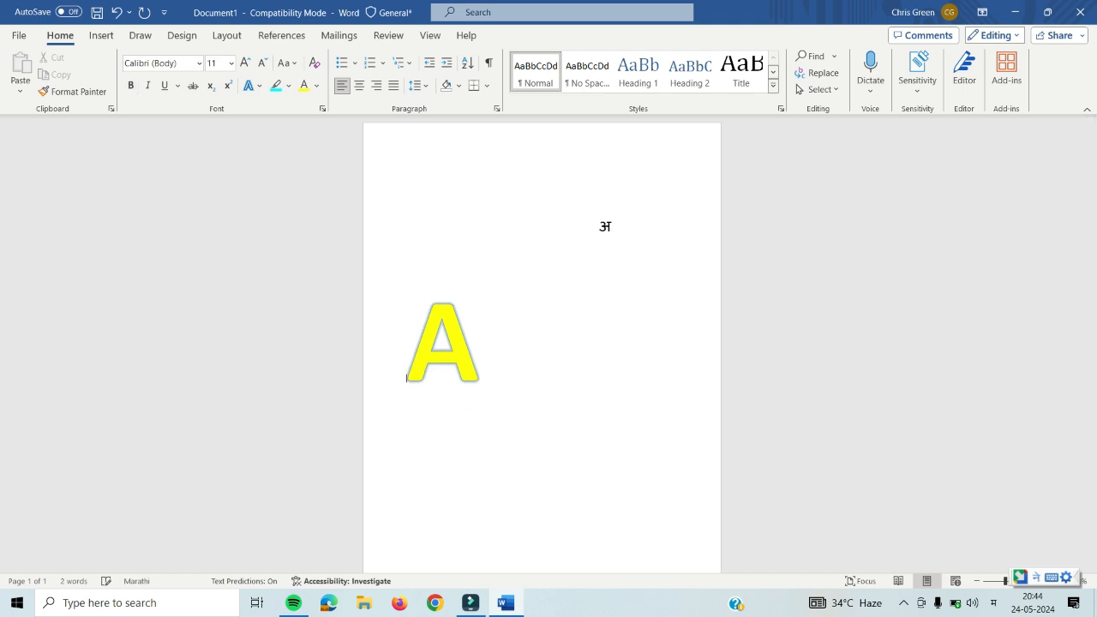
key("BackSpace")
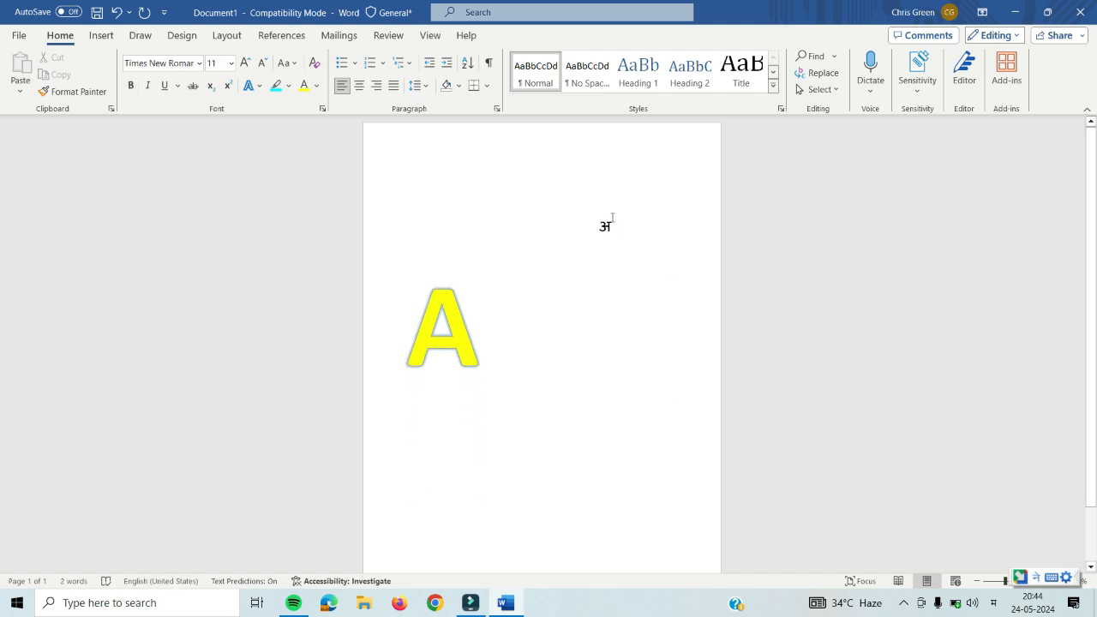
Select the whole line containing अ and enlarge it step by step to font size 100.
triple_click(607, 223)
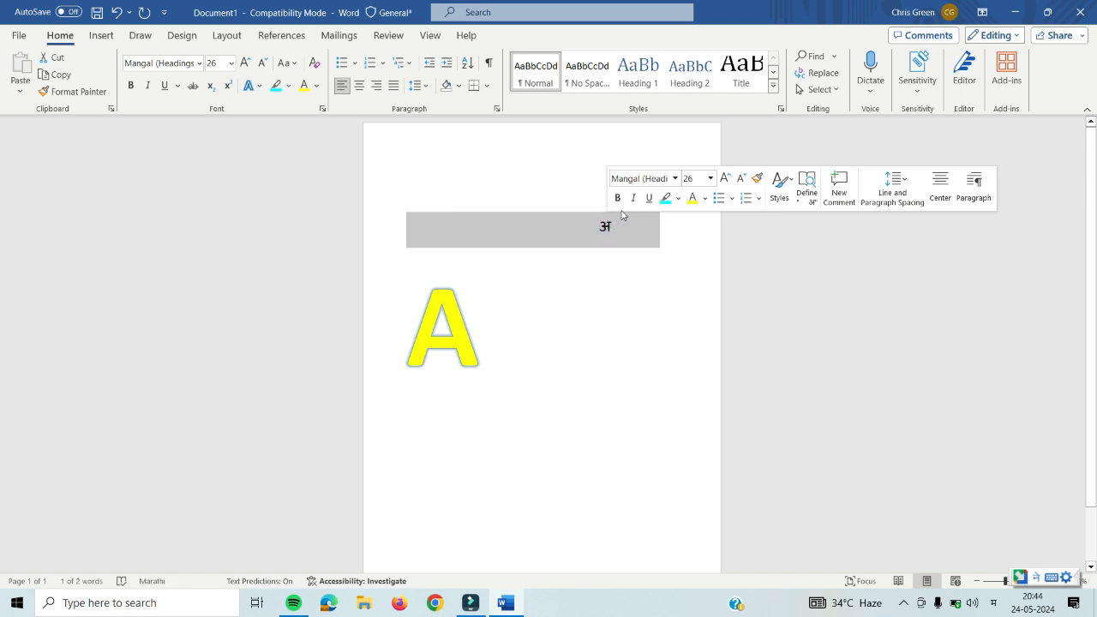
left_click(246, 63)
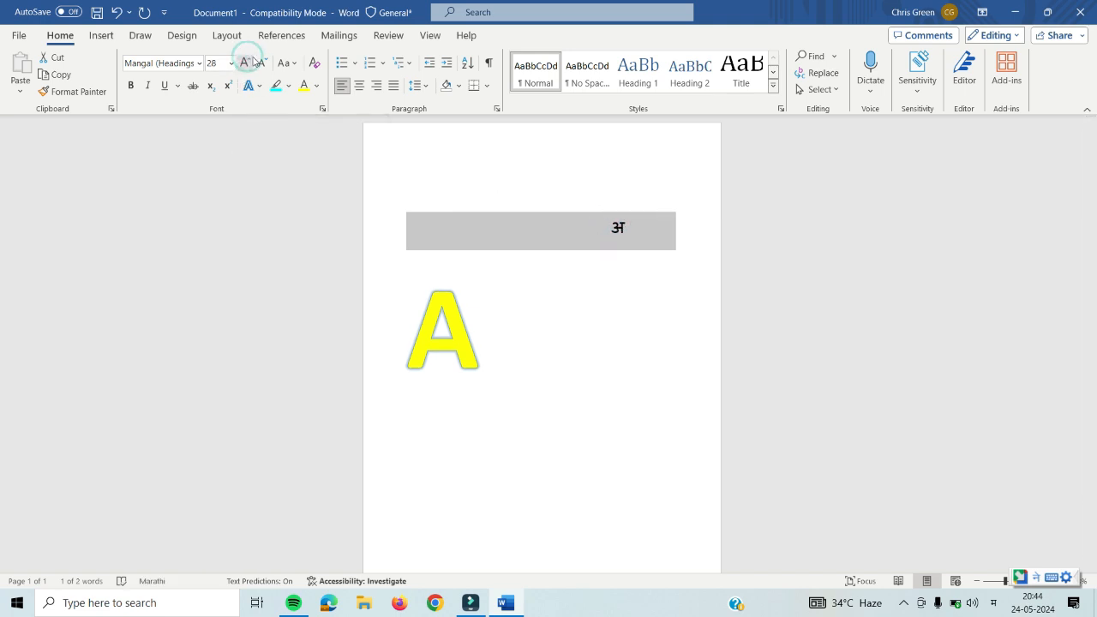
left_click(246, 62)
left_click(246, 63)
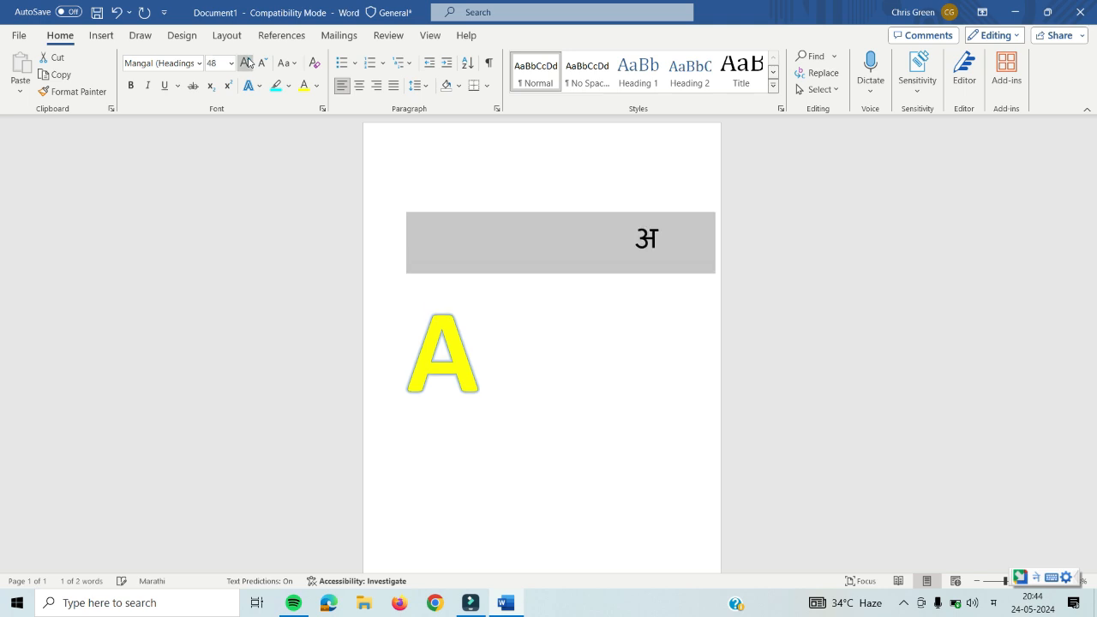
left_click(246, 62)
left_click(246, 63)
left_click(246, 63)
left_click(246, 63)
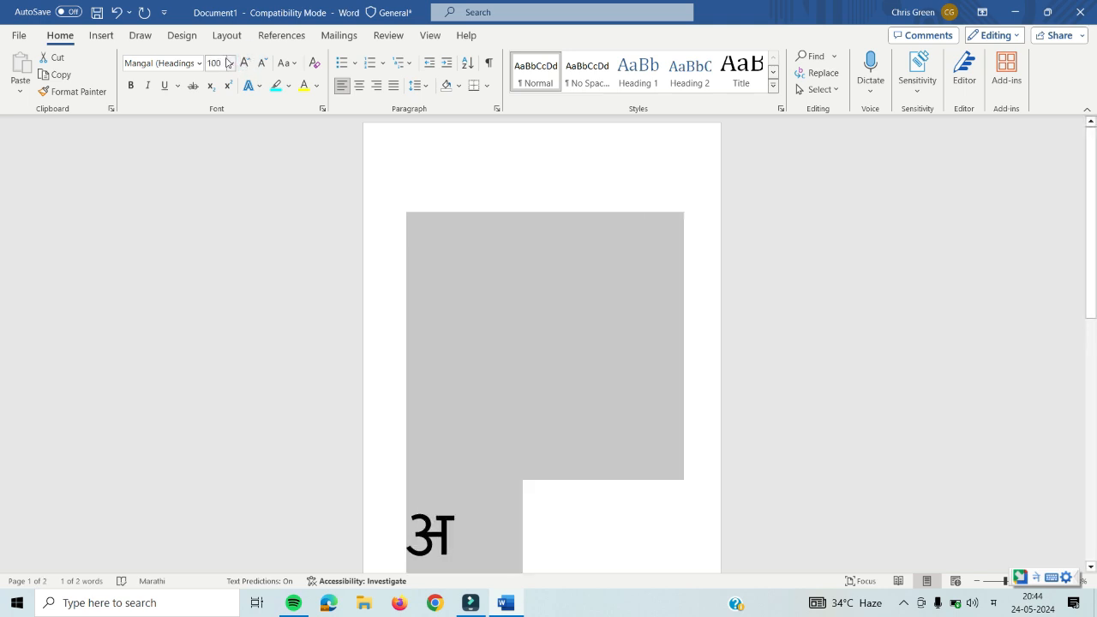
Reduce the line containing अ to font size 28 and raise it one step to 36.
left_click(230, 64)
left_click(231, 64)
left_click(265, 62)
left_click(265, 61)
left_click(265, 61)
left_click(265, 62)
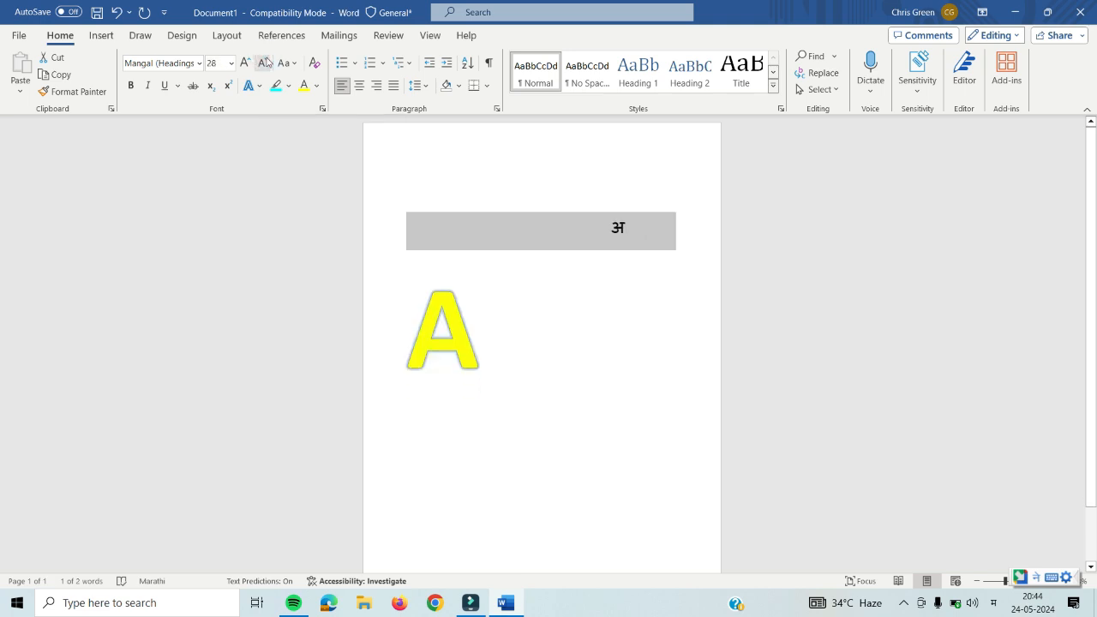
left_click(249, 64)
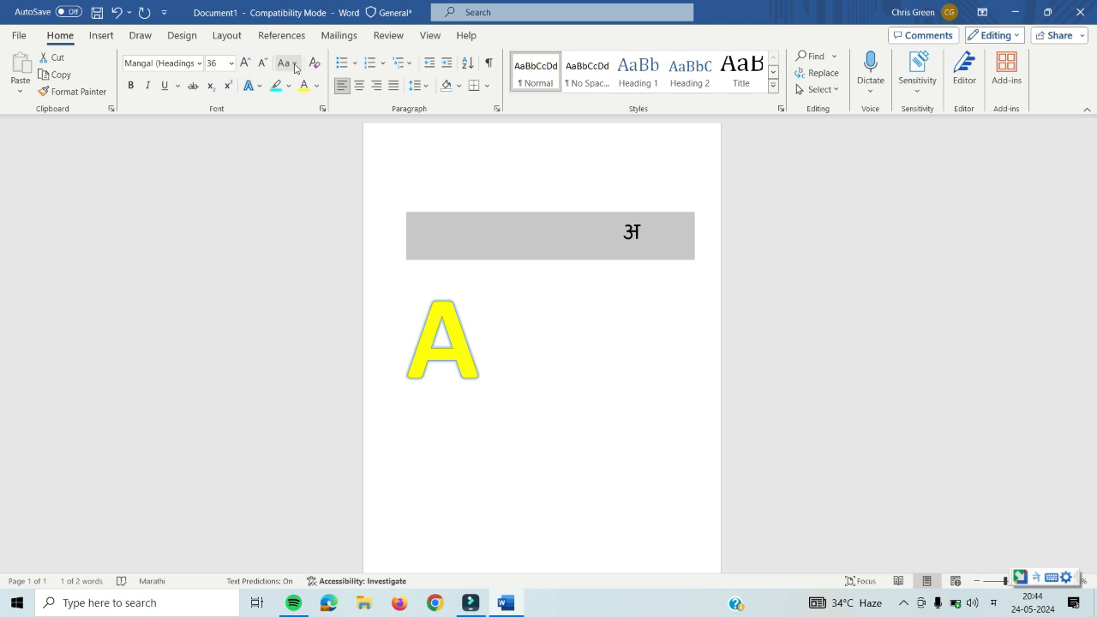
Toggle bold on the line containing अ, leaving it bold.
left_click(132, 86)
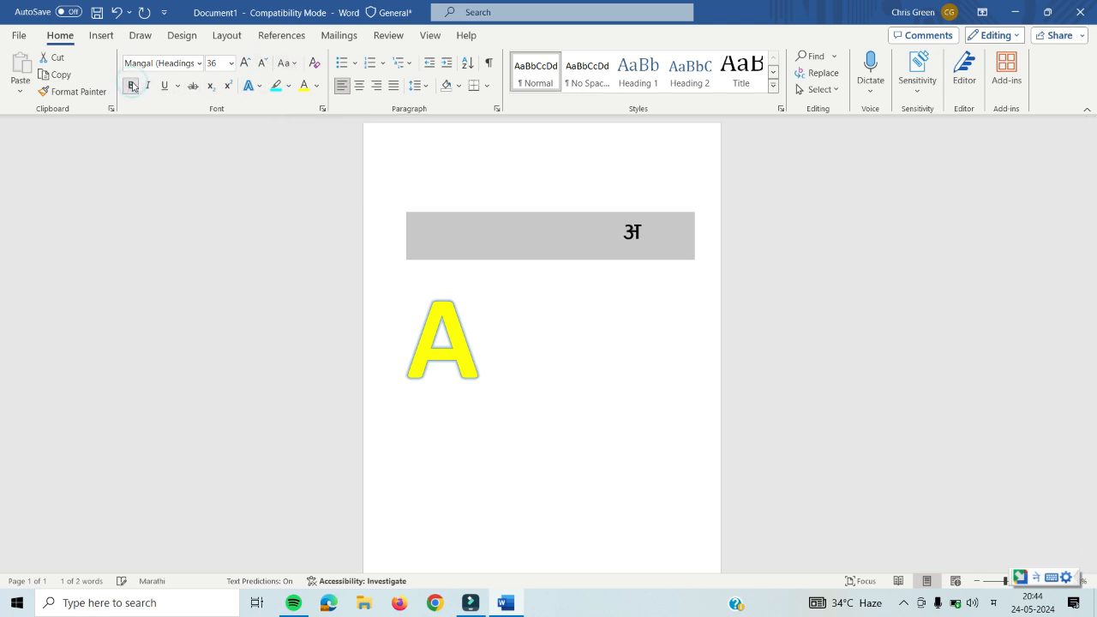
left_click(132, 86)
left_click(132, 86)
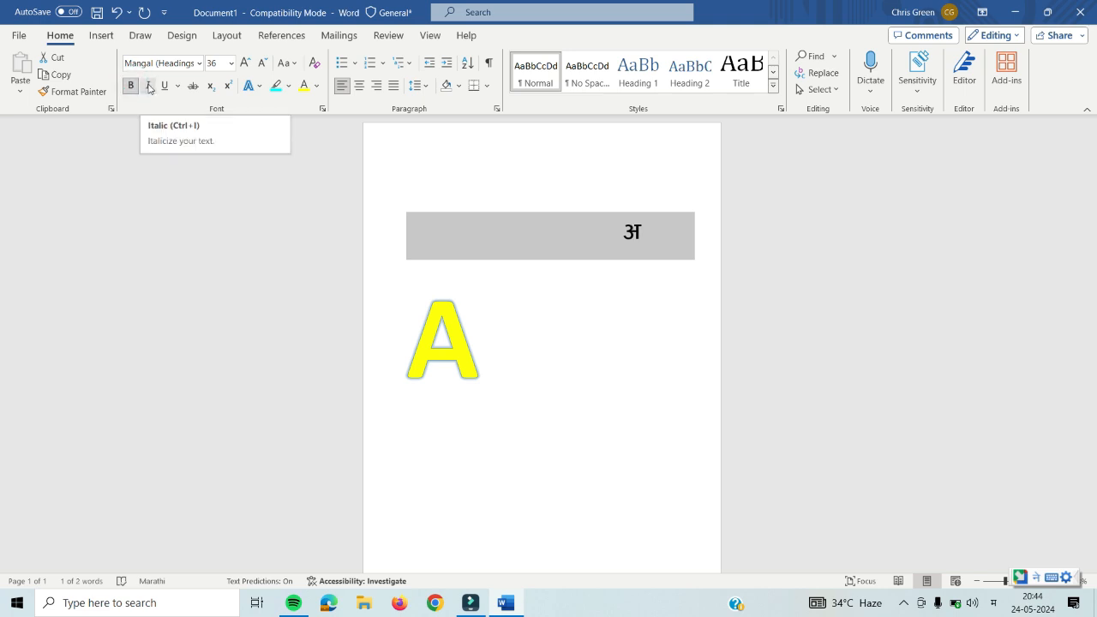
Try italic and a thick underline on the line containing अ, removing each one again.
left_click(148, 87)
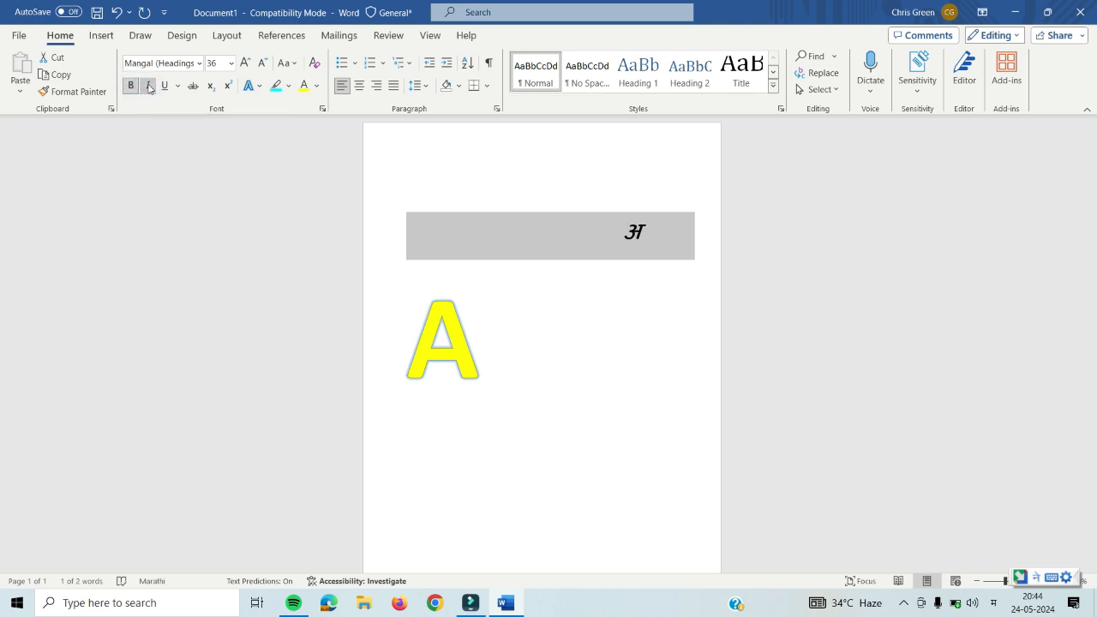
left_click(149, 86)
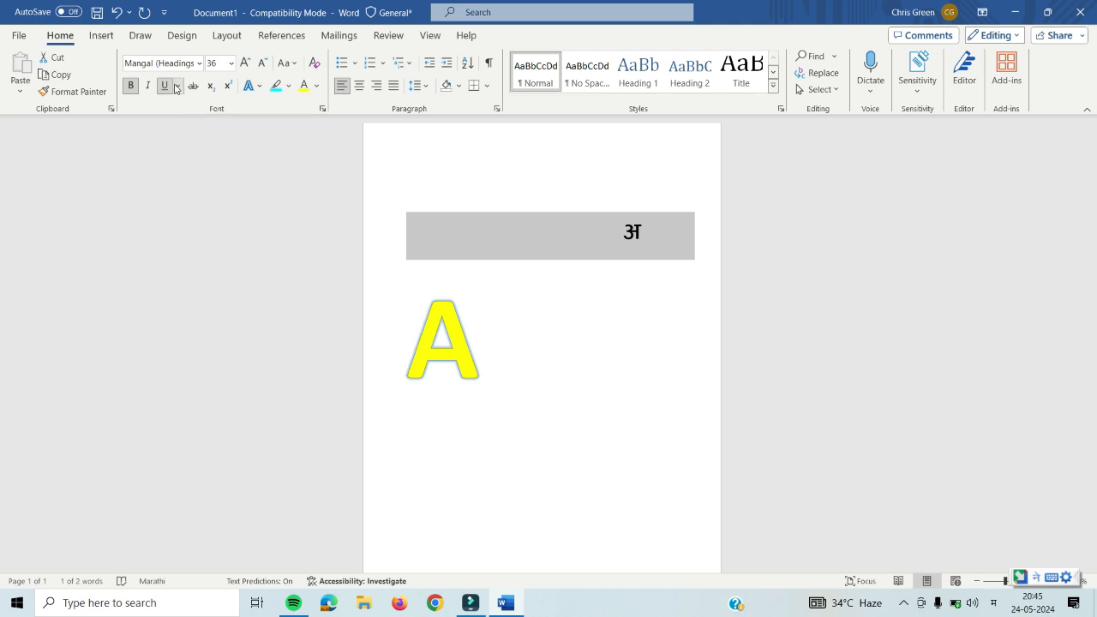
left_click(176, 87)
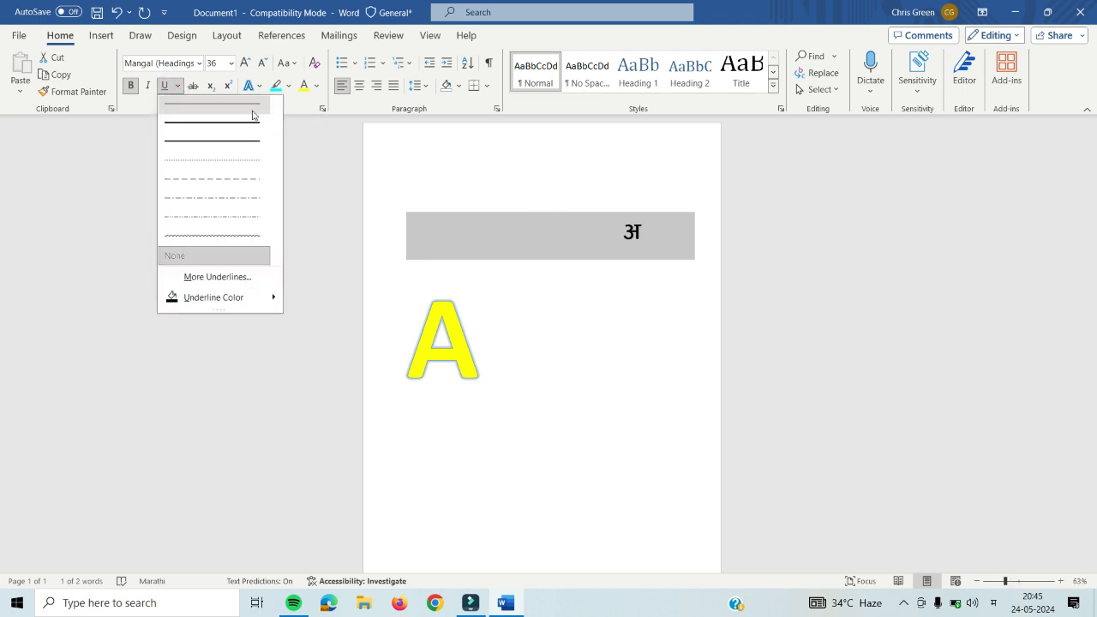
left_click(238, 137)
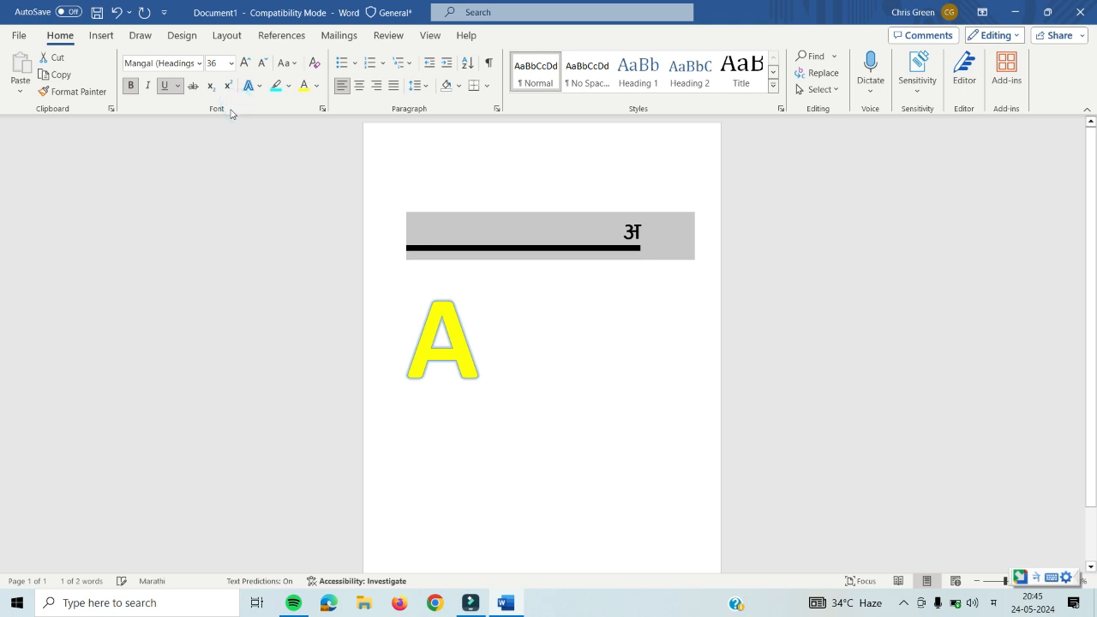
left_click(175, 87)
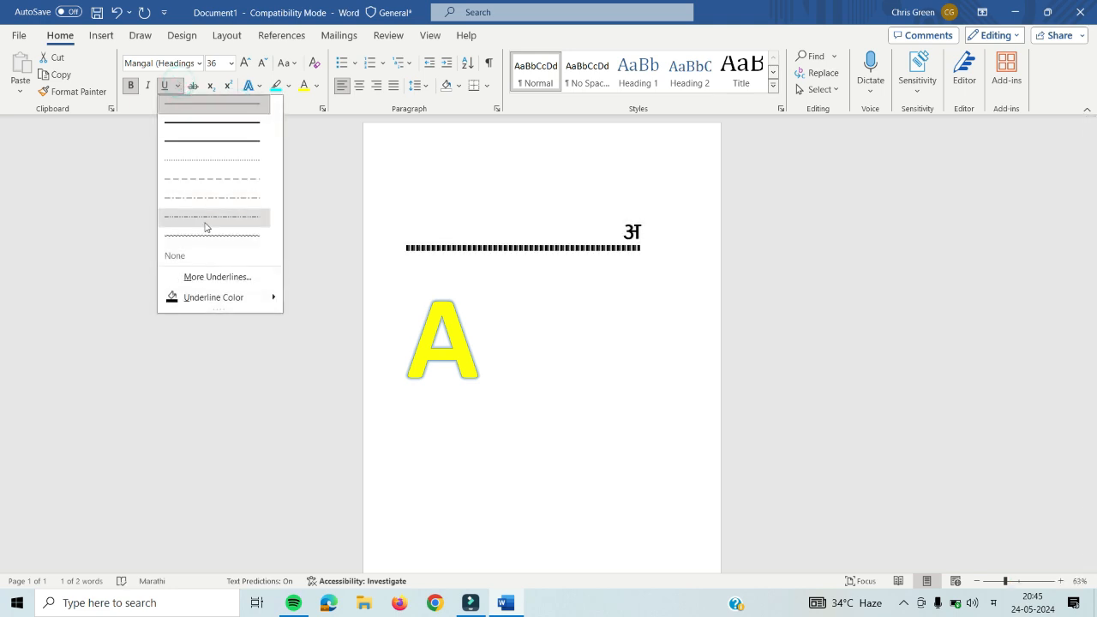
left_click(205, 257)
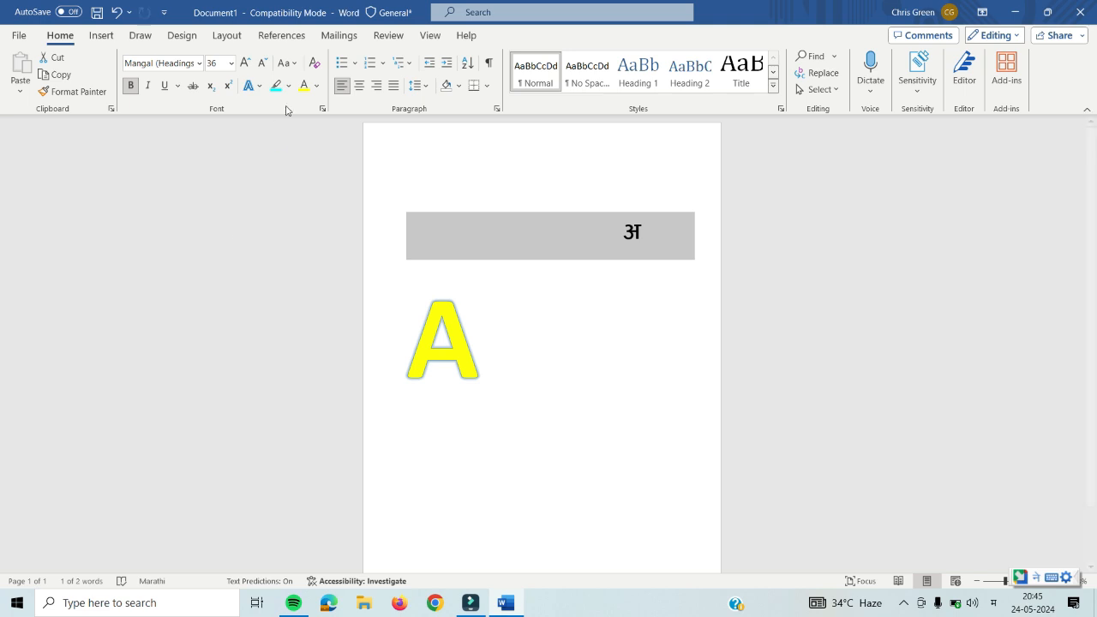
Apply the light red outlined text effect and a teal highlight to the line containing अ.
left_click(260, 87)
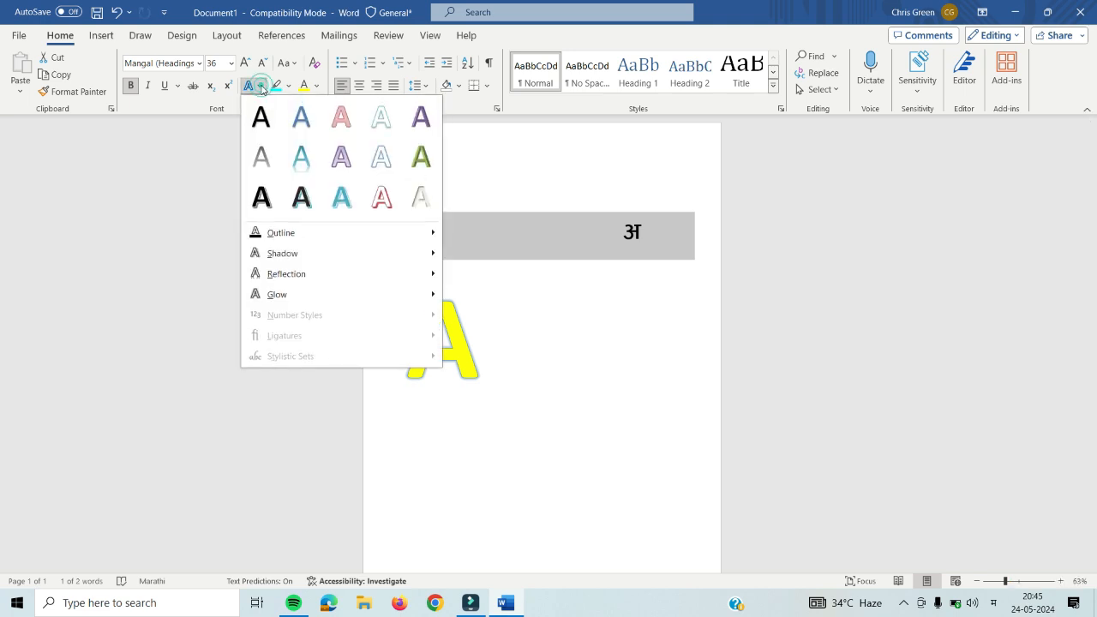
left_click(343, 118)
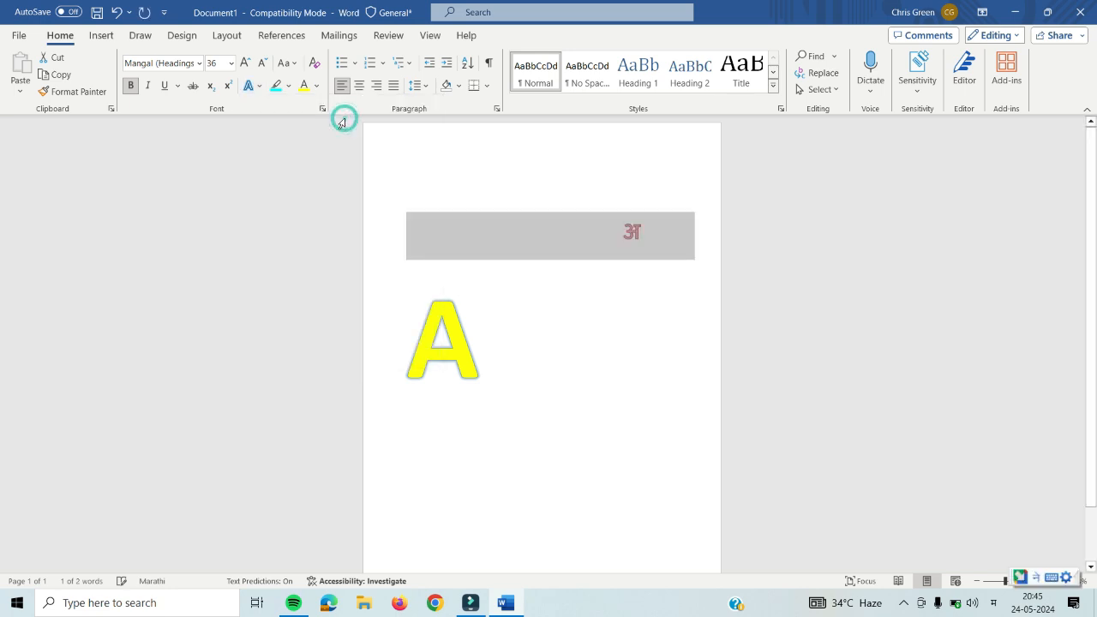
left_click(291, 89)
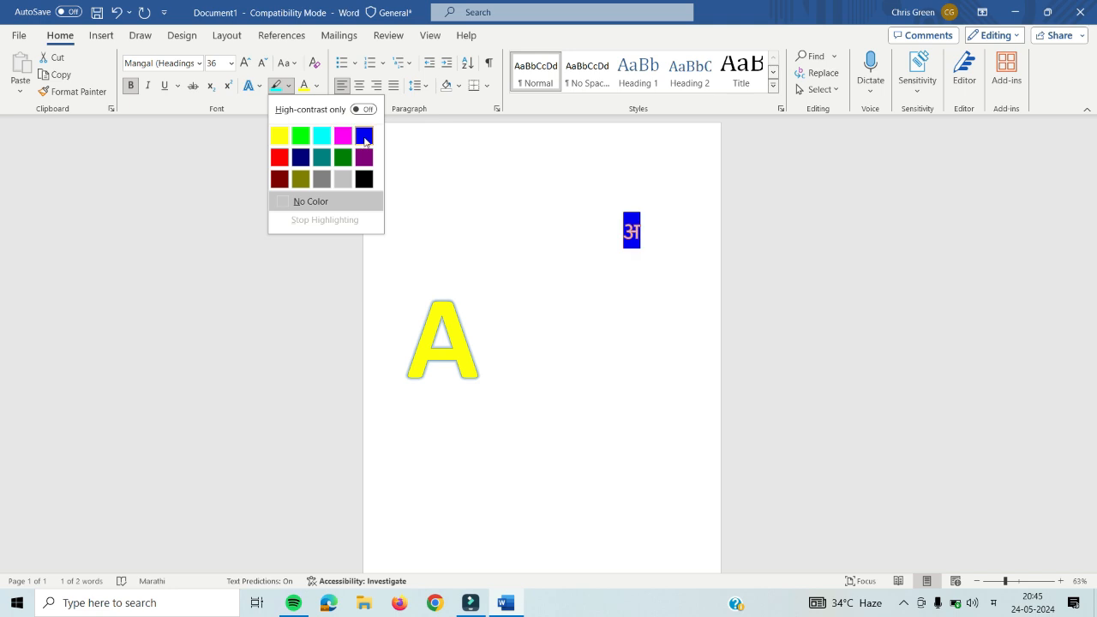
left_click(320, 160)
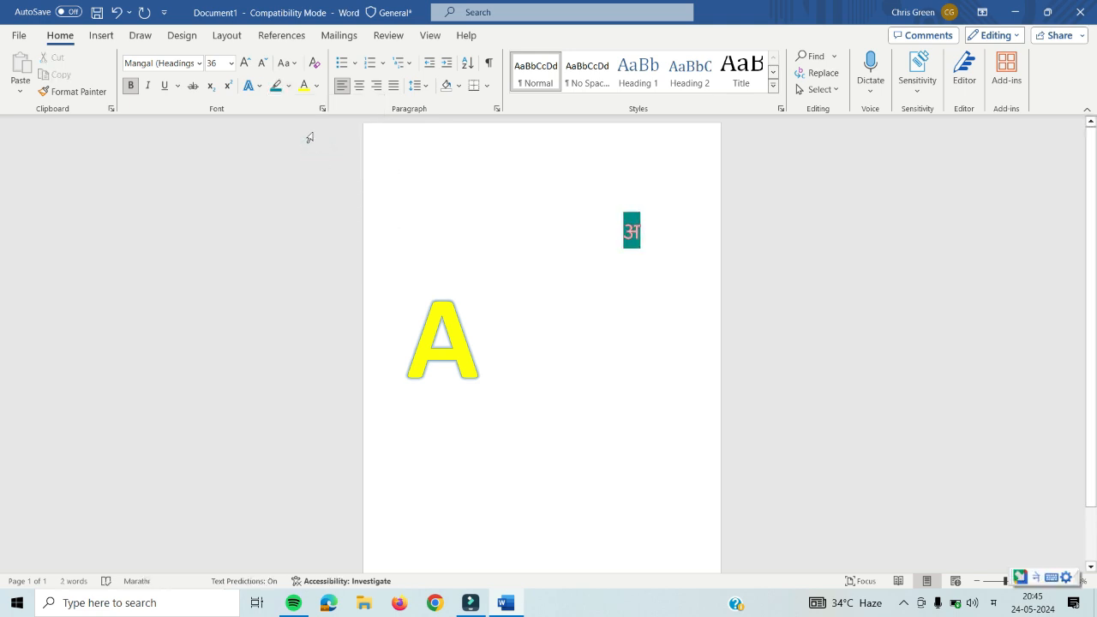
Set the font colour for the line containing अ to standard red.
left_click(318, 87)
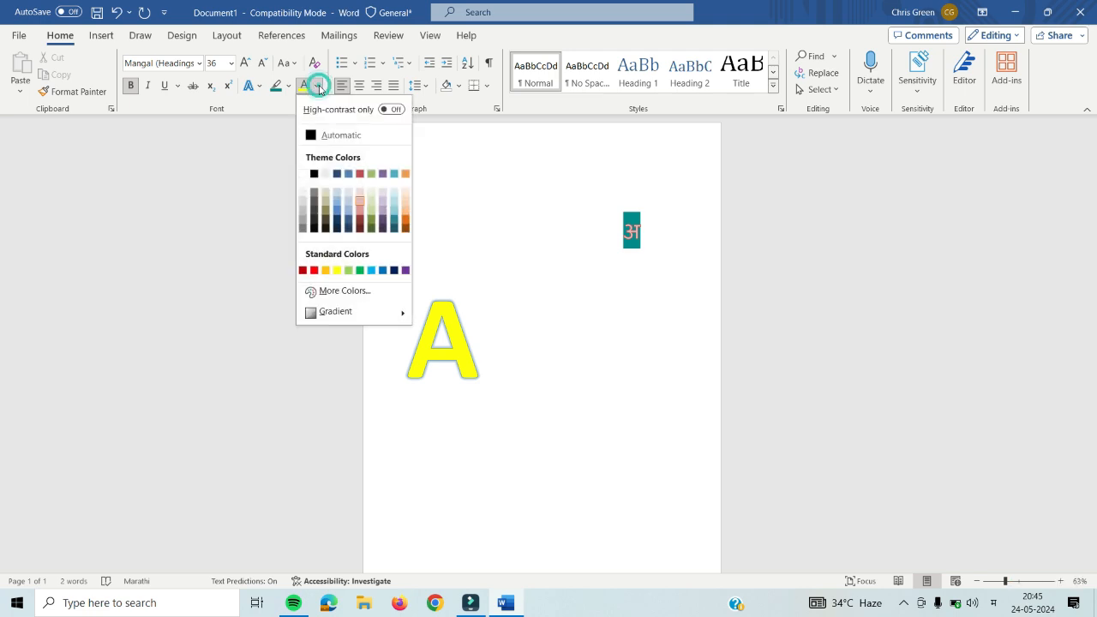
left_click(314, 271)
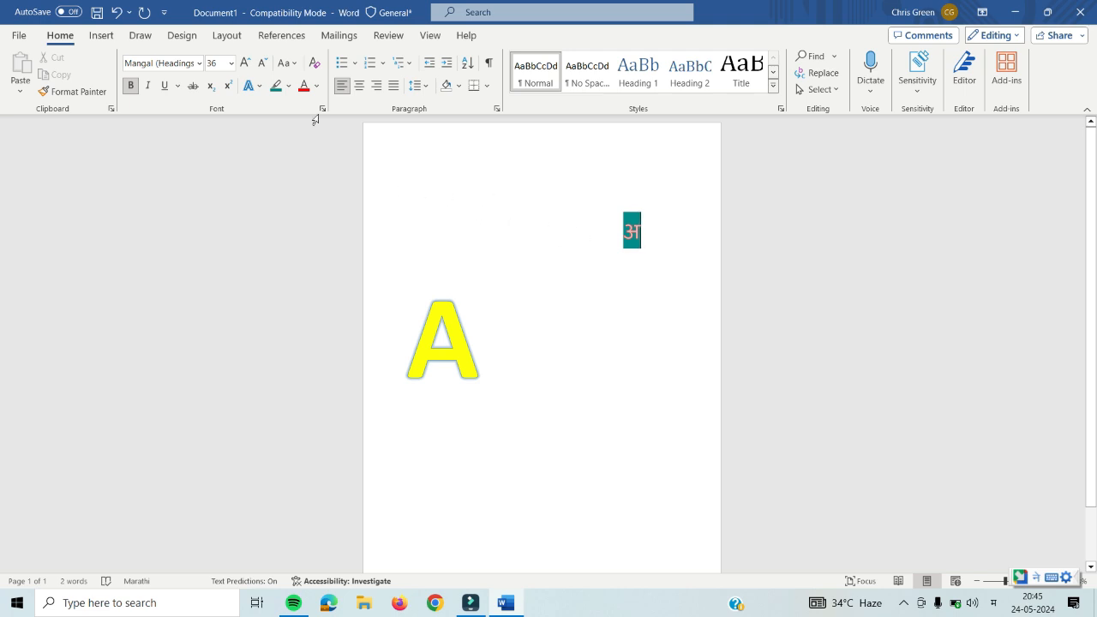
Draw a rectangle about 3.94 cm high and 6.88 cm wide above the letter A and fill it with the red theme colour.
left_click(102, 36)
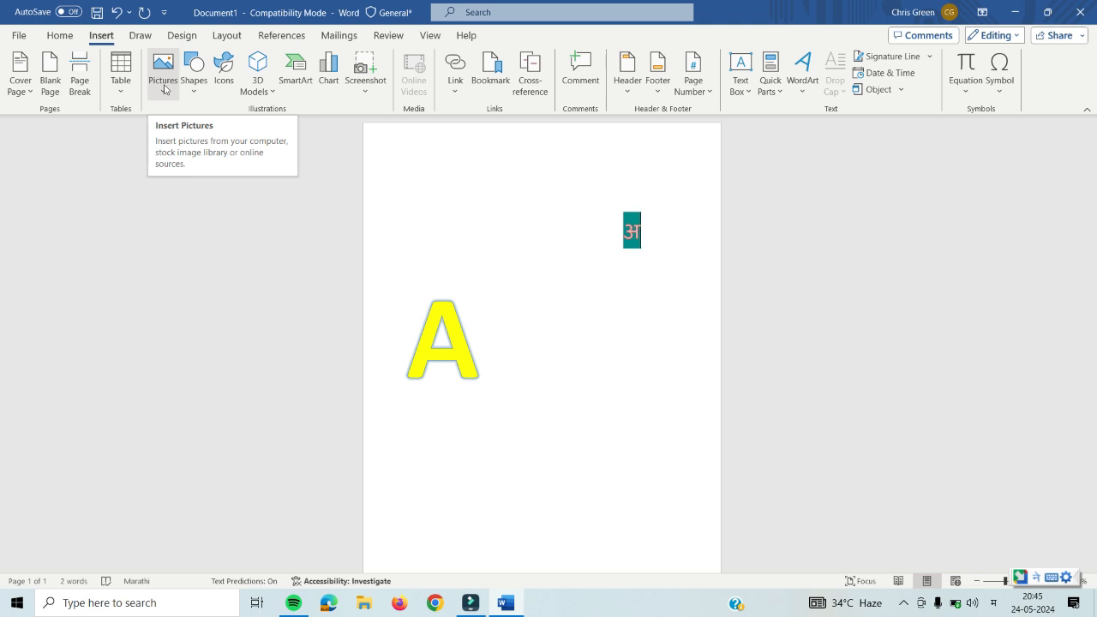
left_click(202, 75)
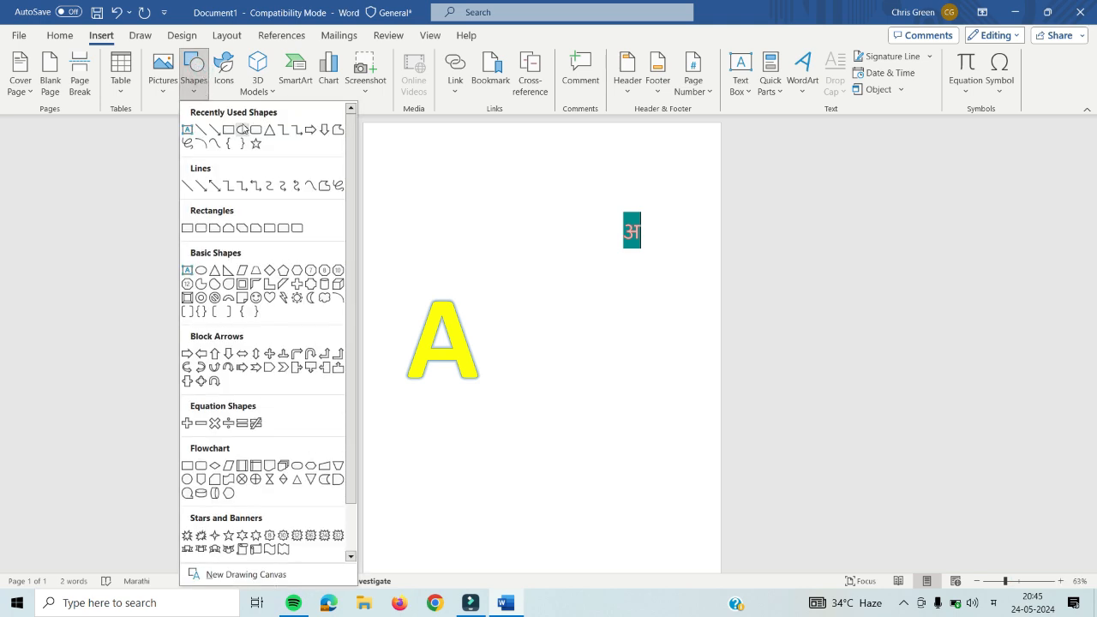
left_click(228, 130)
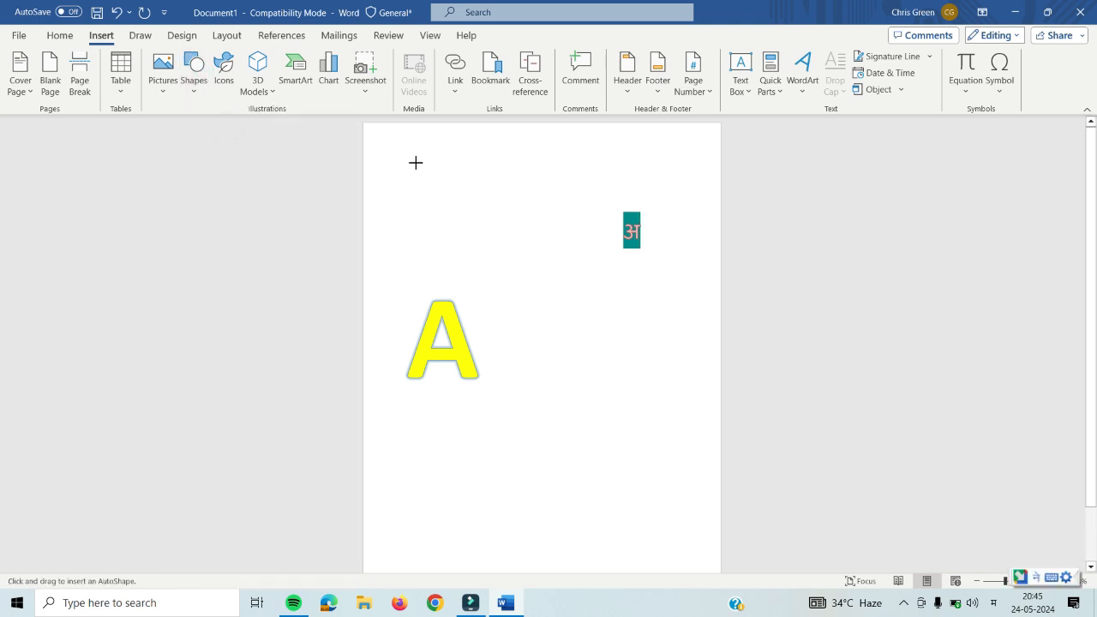
left_click_drag(427, 153, 546, 221)
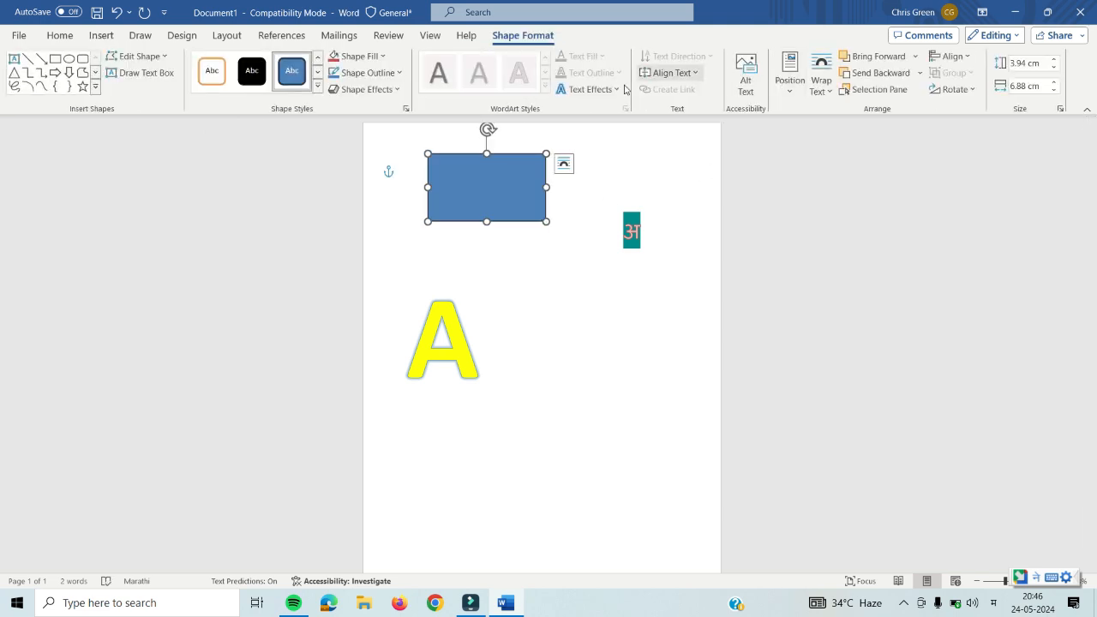
left_click(383, 56)
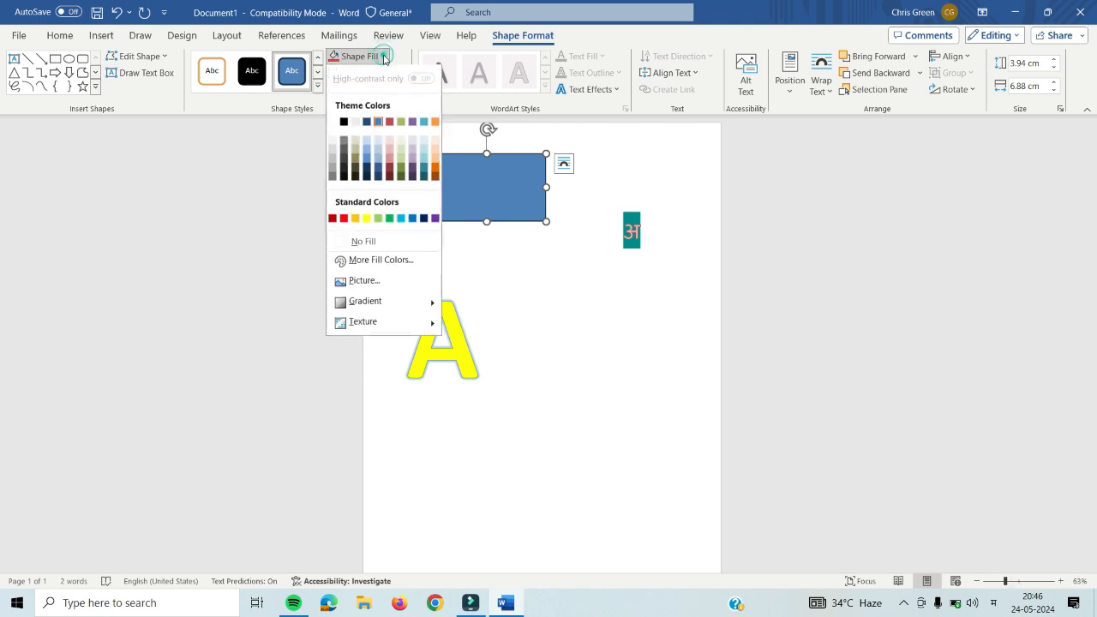
left_click(388, 124)
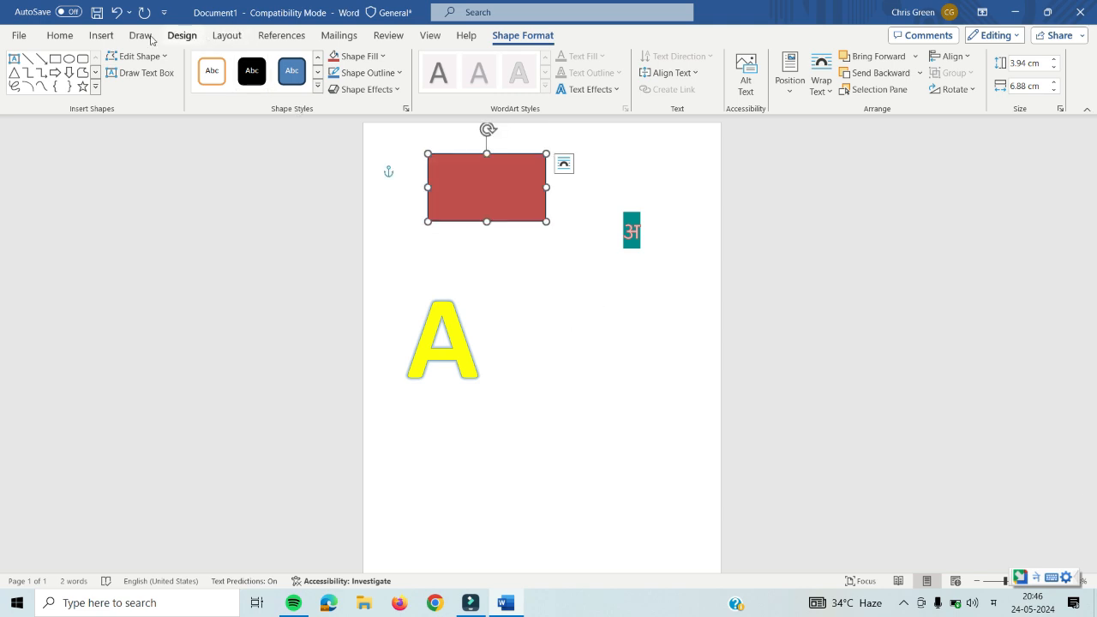
Insert a Simple Text Box beside the large letter A.
left_click(102, 36)
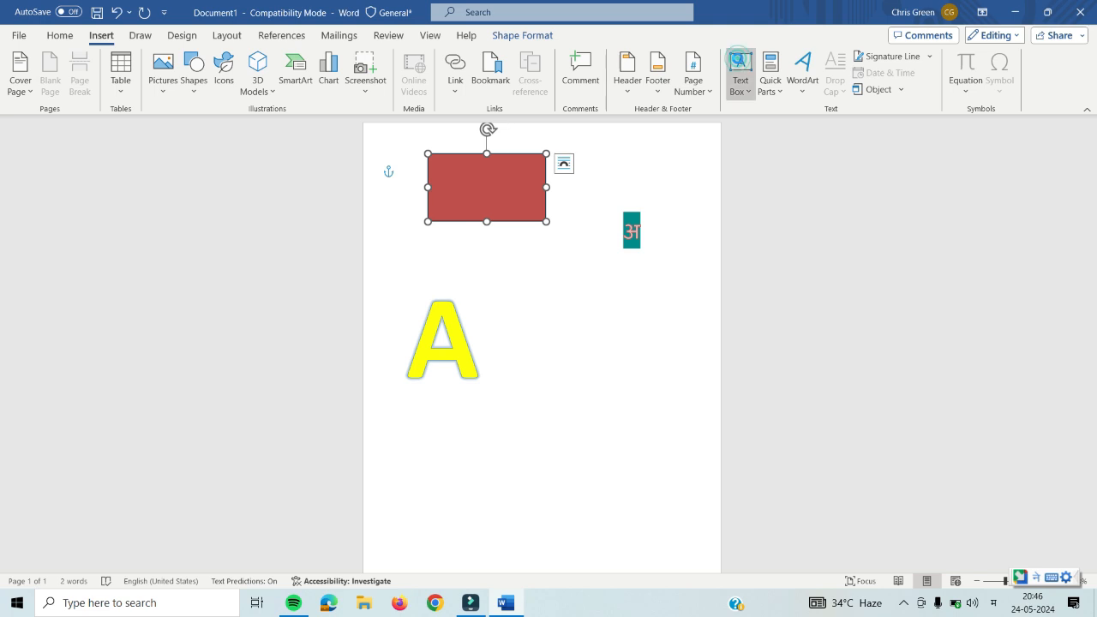
left_click(740, 62)
left_click(534, 337)
left_click(540, 319)
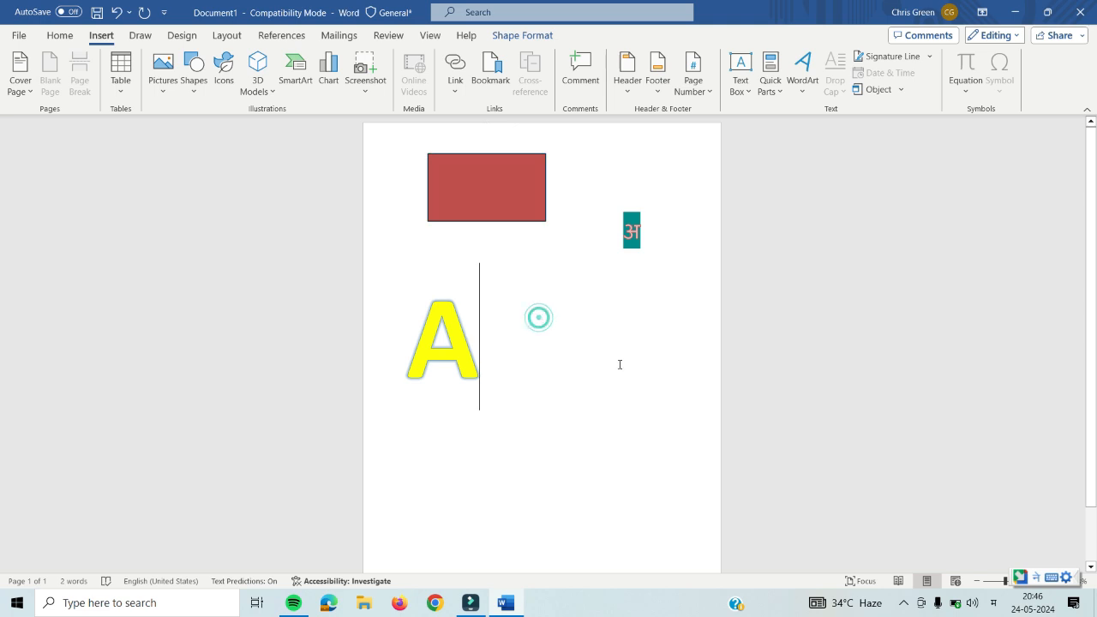
left_click(580, 332)
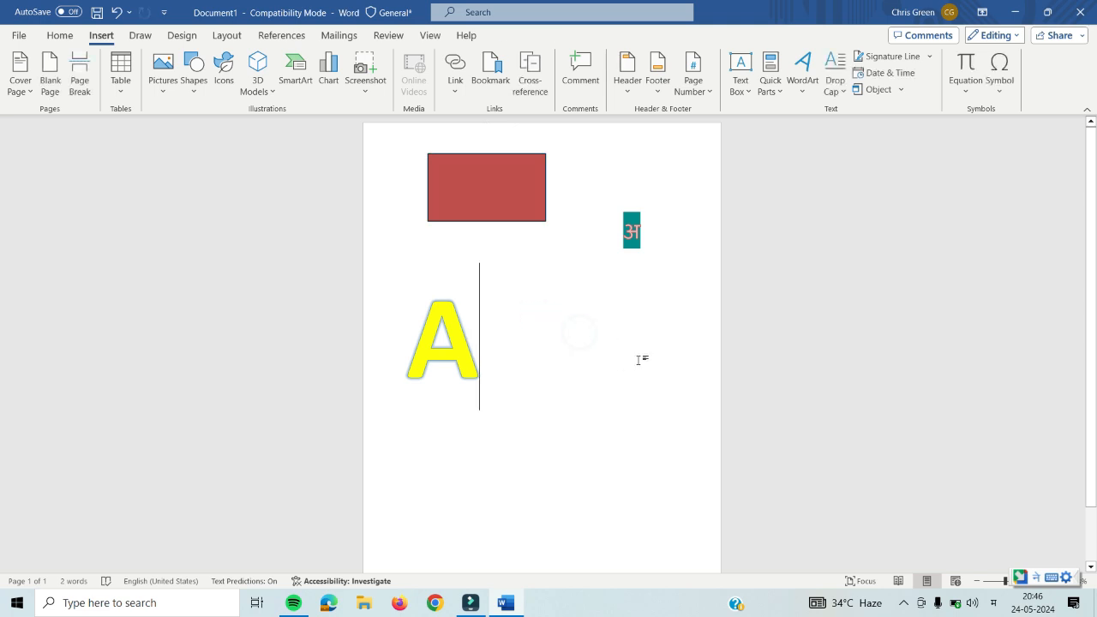
left_click(752, 94)
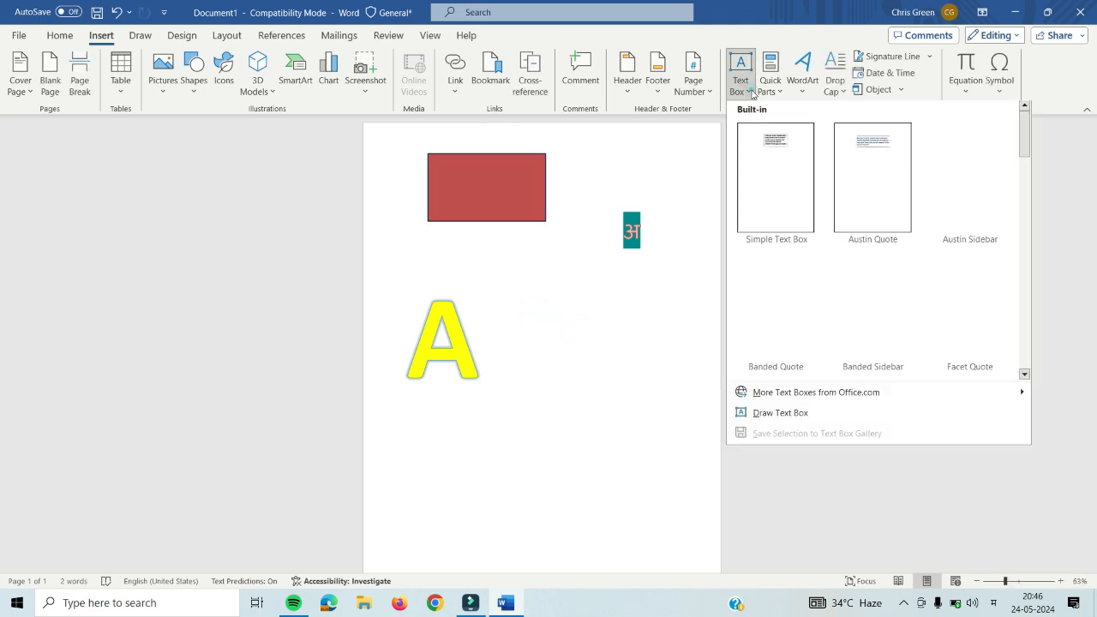
left_click(783, 192)
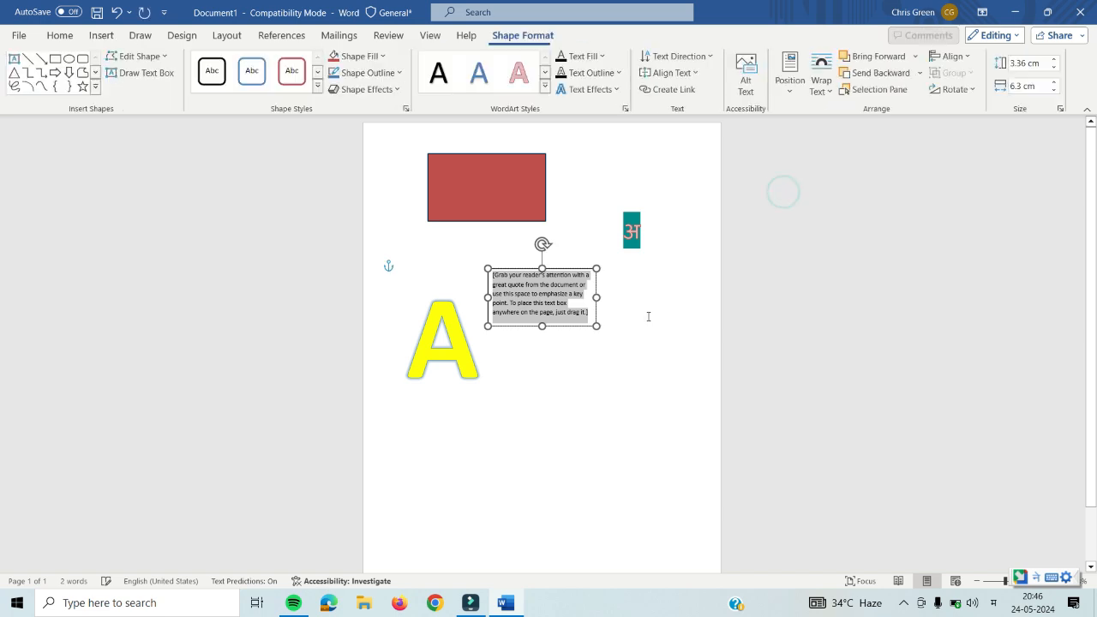
Delete all the placeholder text inside the text box.
left_click(597, 318)
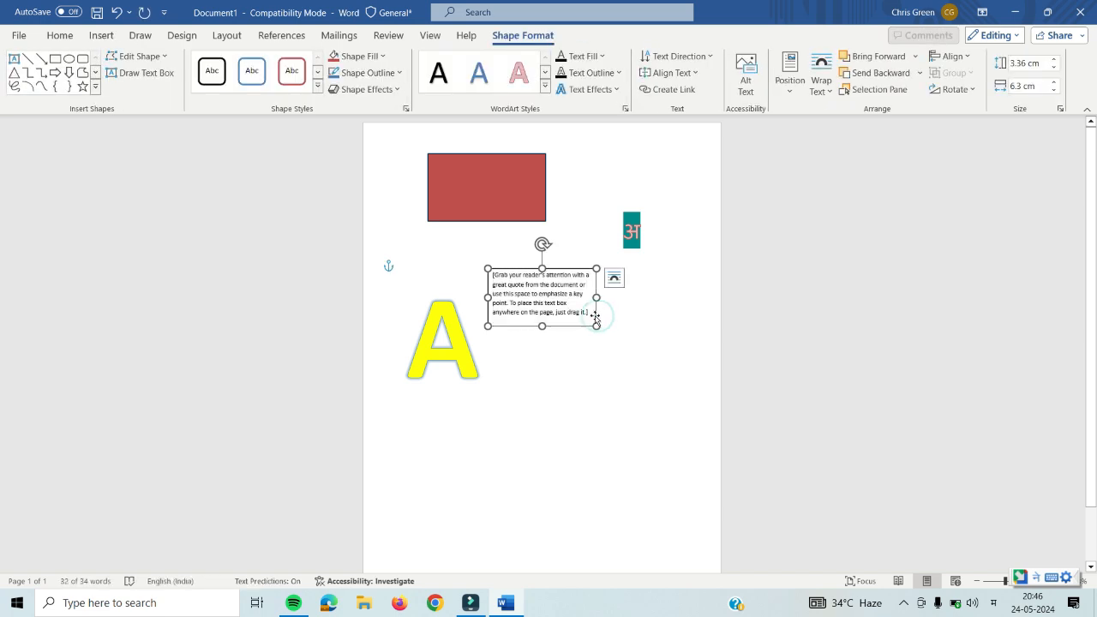
left_click(590, 312)
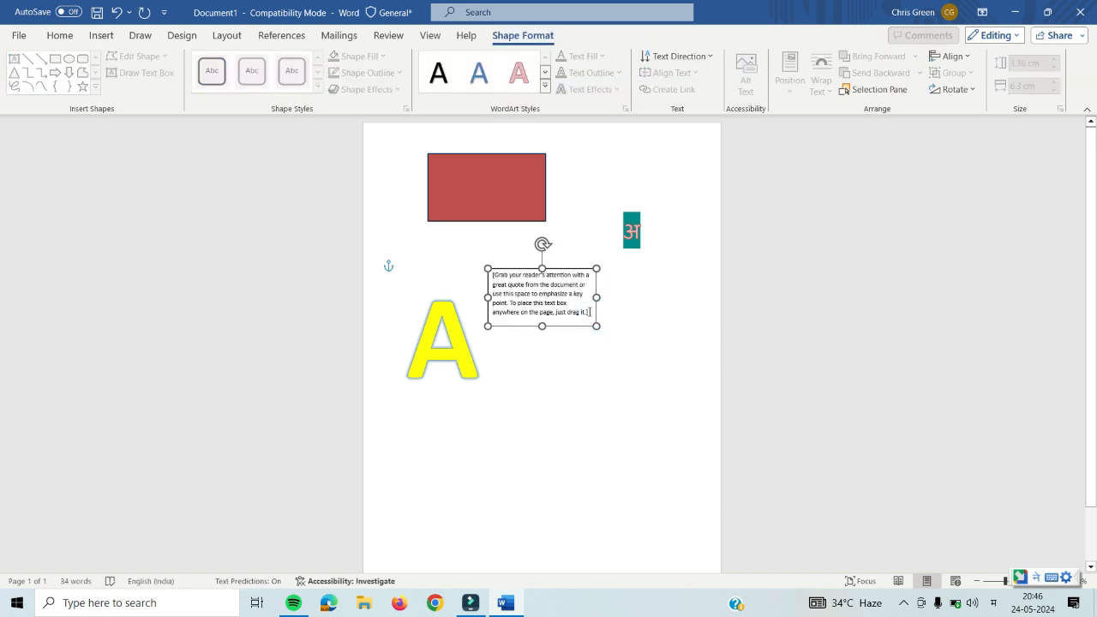
key("ctrl+a")
key("Delete")
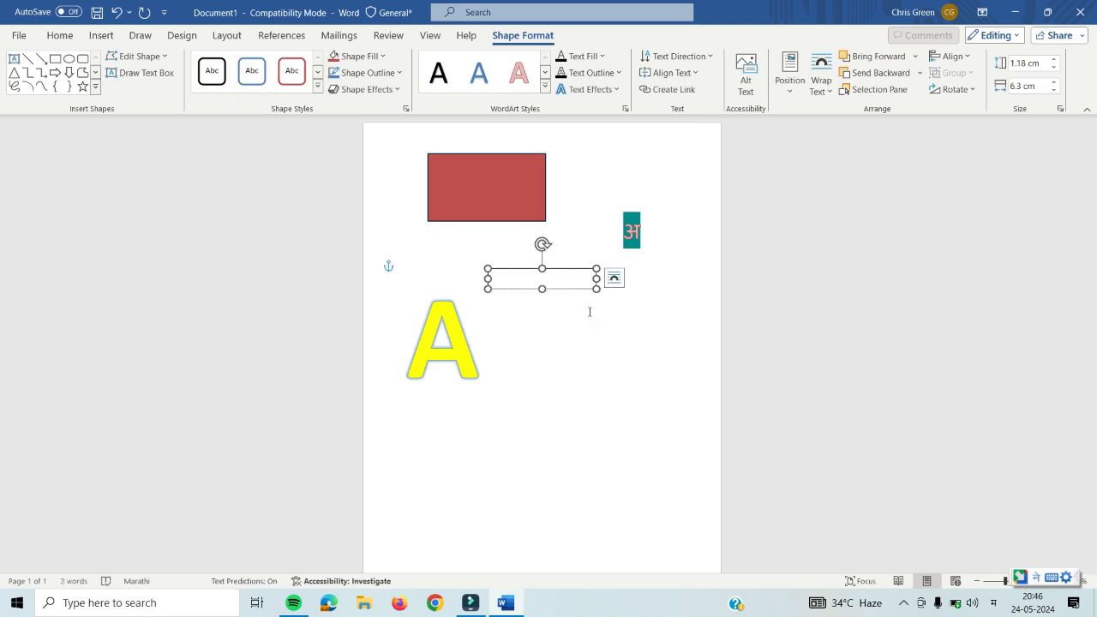
type("vasa")
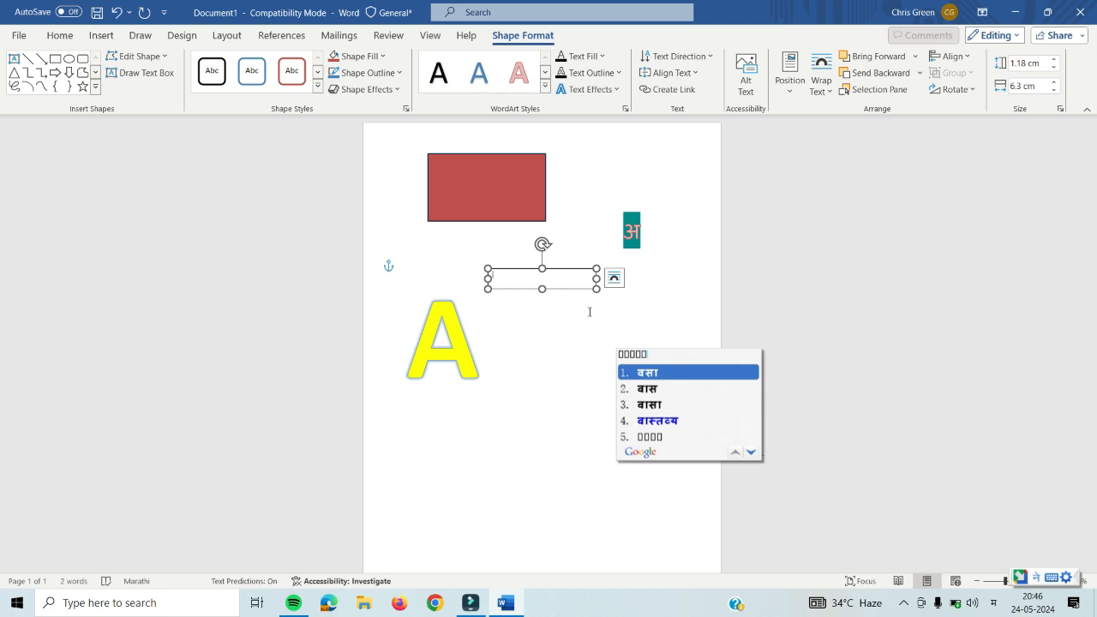
type("ti")
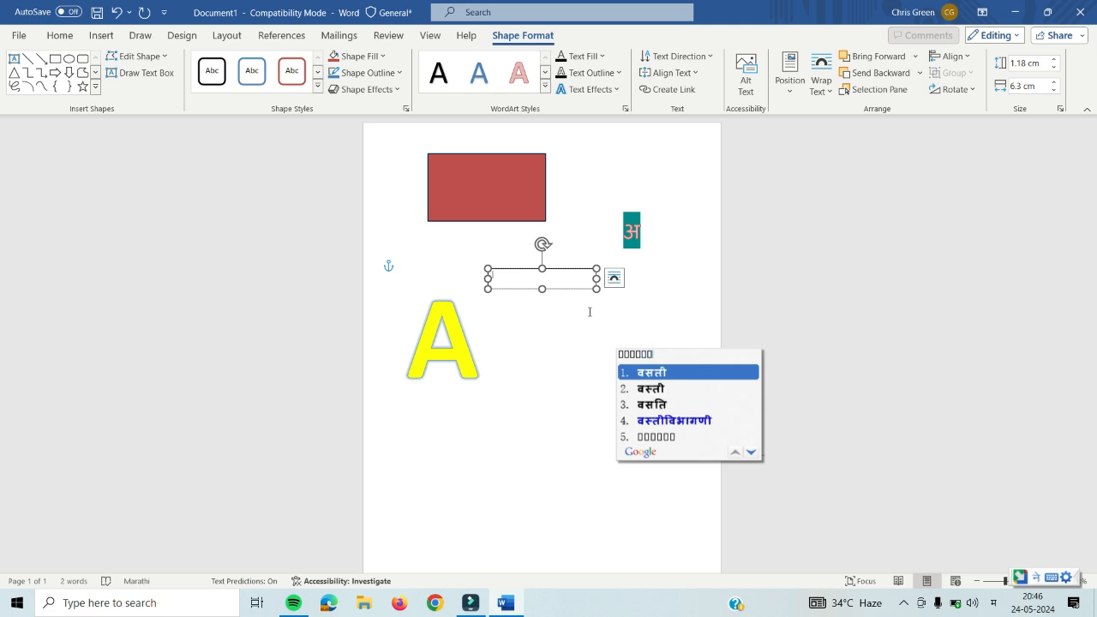
key("BackSpace")
key("BackSpace")
key("BackSpace")
key("BackSpace")
key("BackSpace")
key("BackSpace")
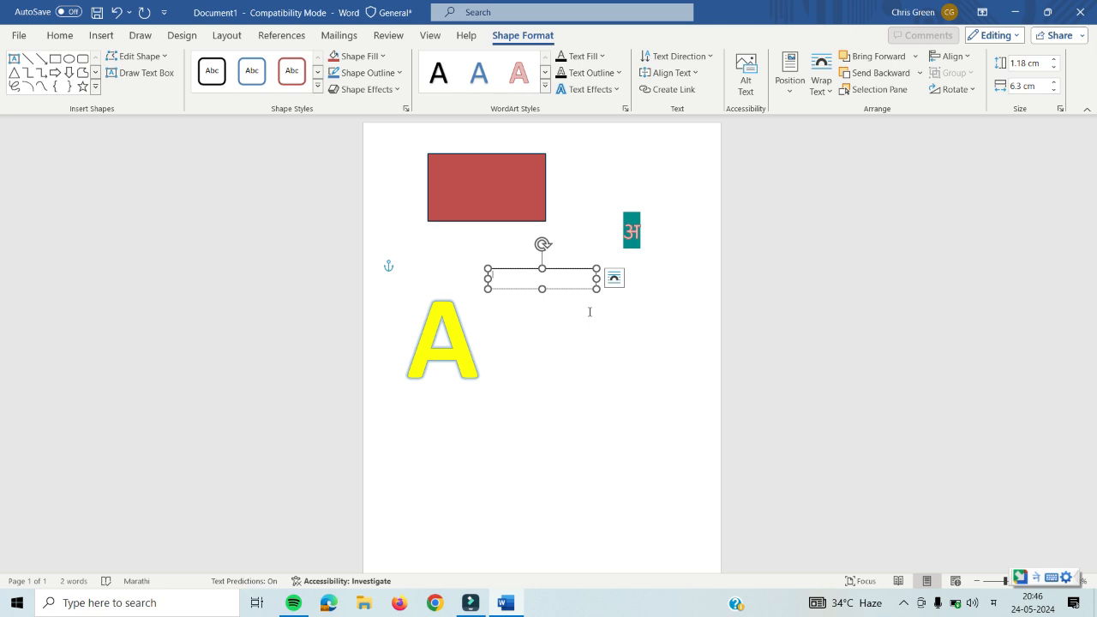
type("abh")
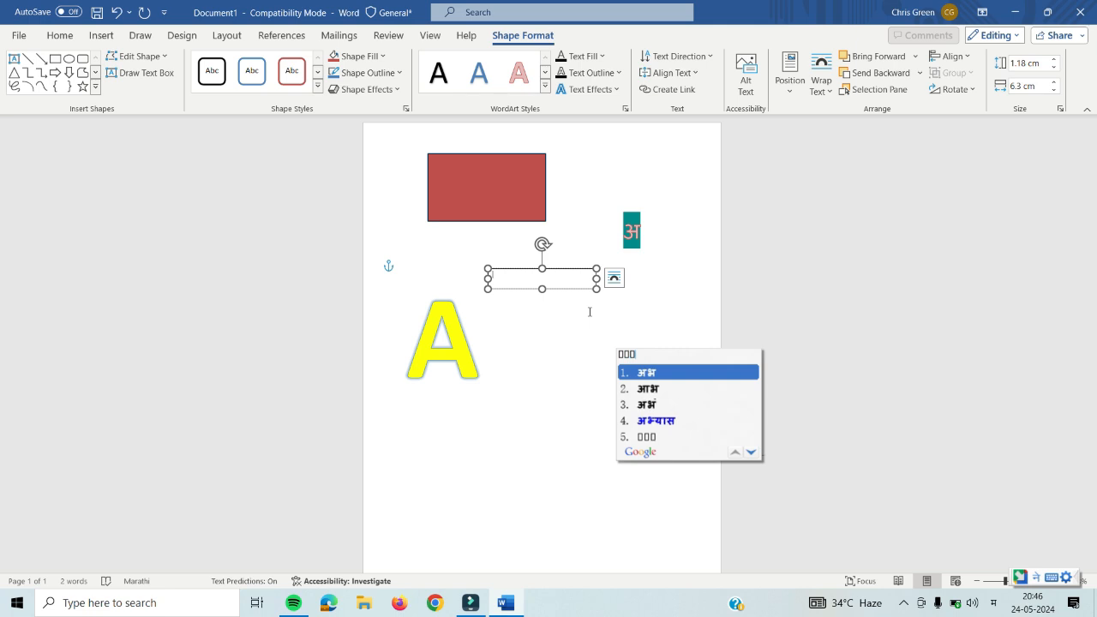
key("BackSpace")
key("BackSpace")
key("BackSpace")
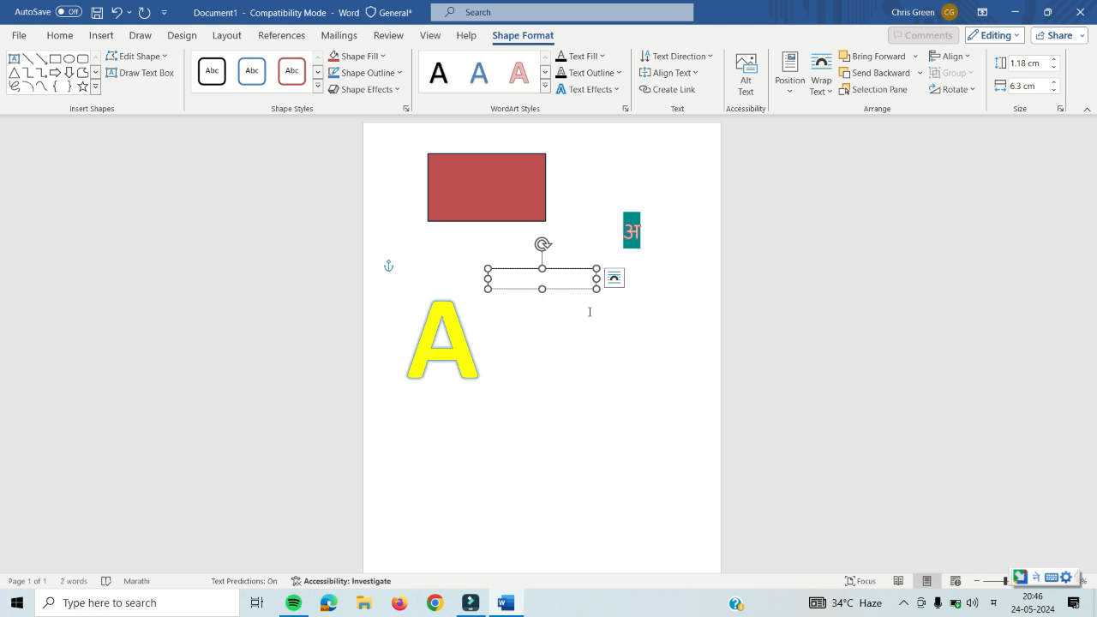
Enter a first name in Marathi script in the empty text box.
type("vasa")
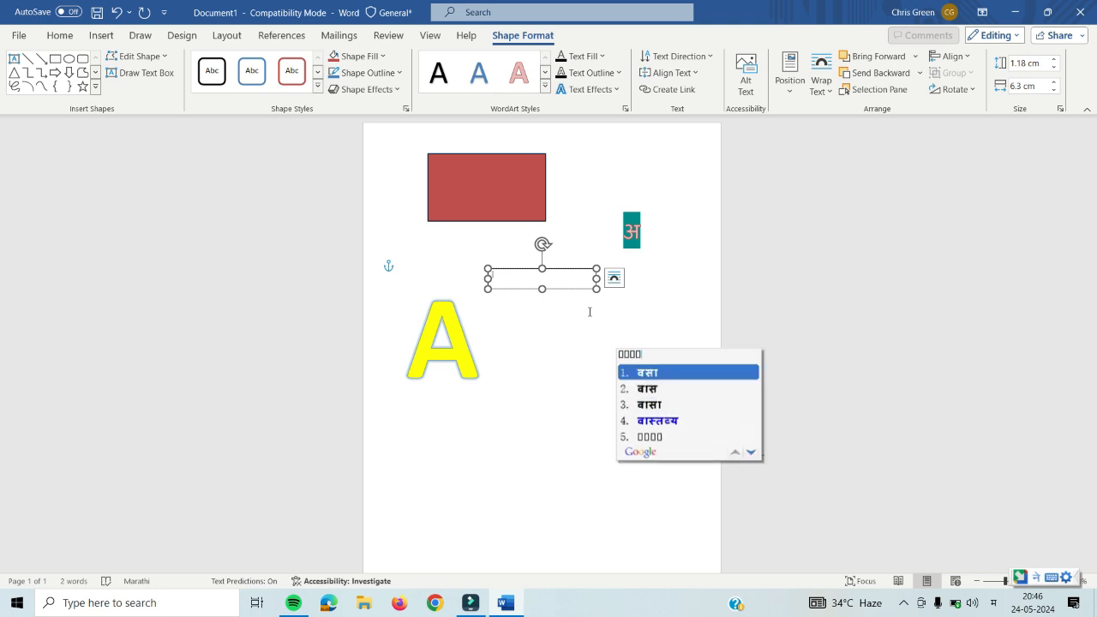
type("nt")
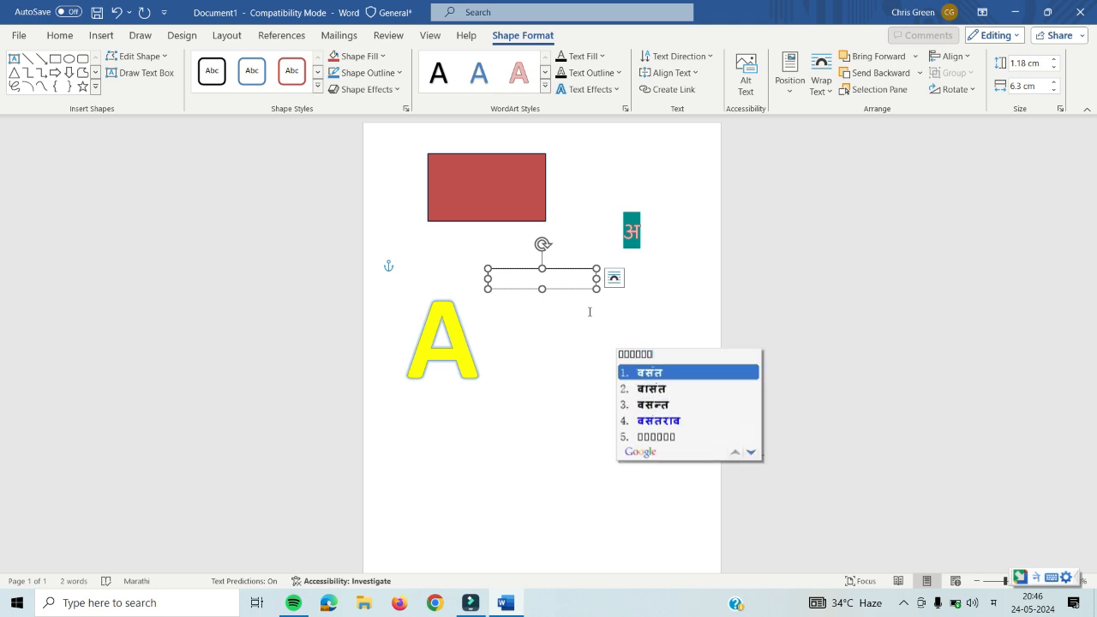
type("i")
key("space")
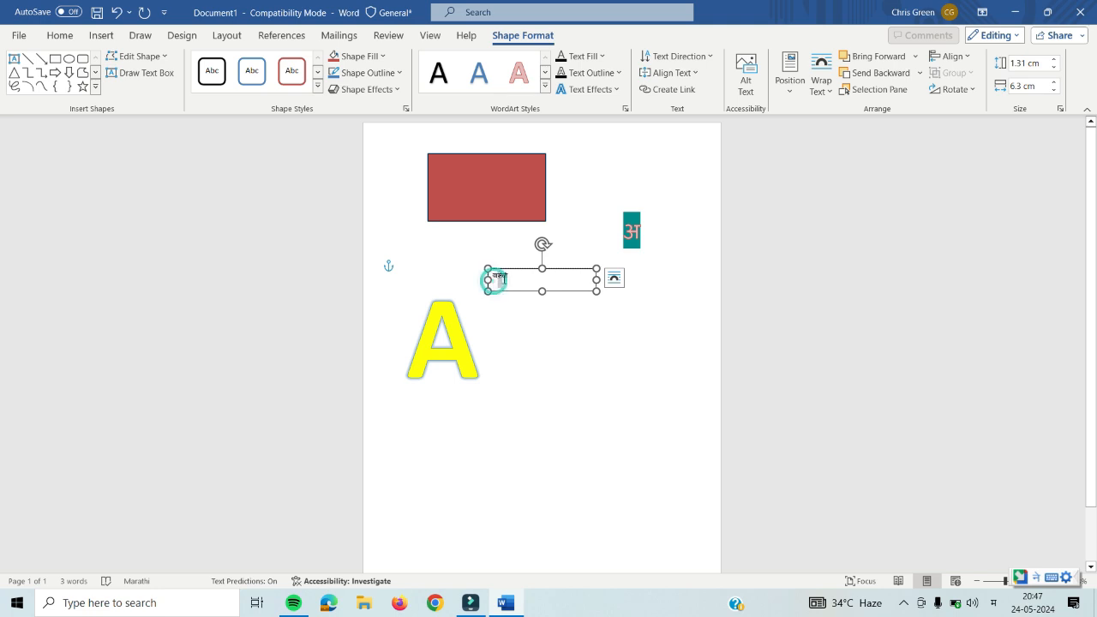
Select the Marathi word in the text box and set its font size to 48.
left_click_drag(498, 280, 523, 274)
left_click(499, 276)
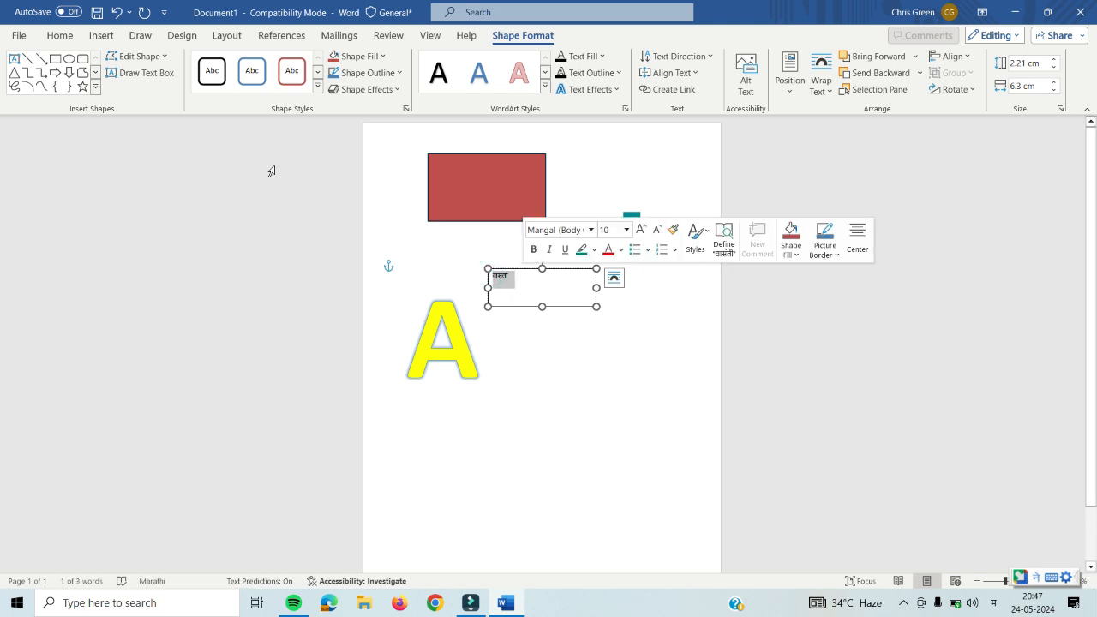
left_click(60, 36)
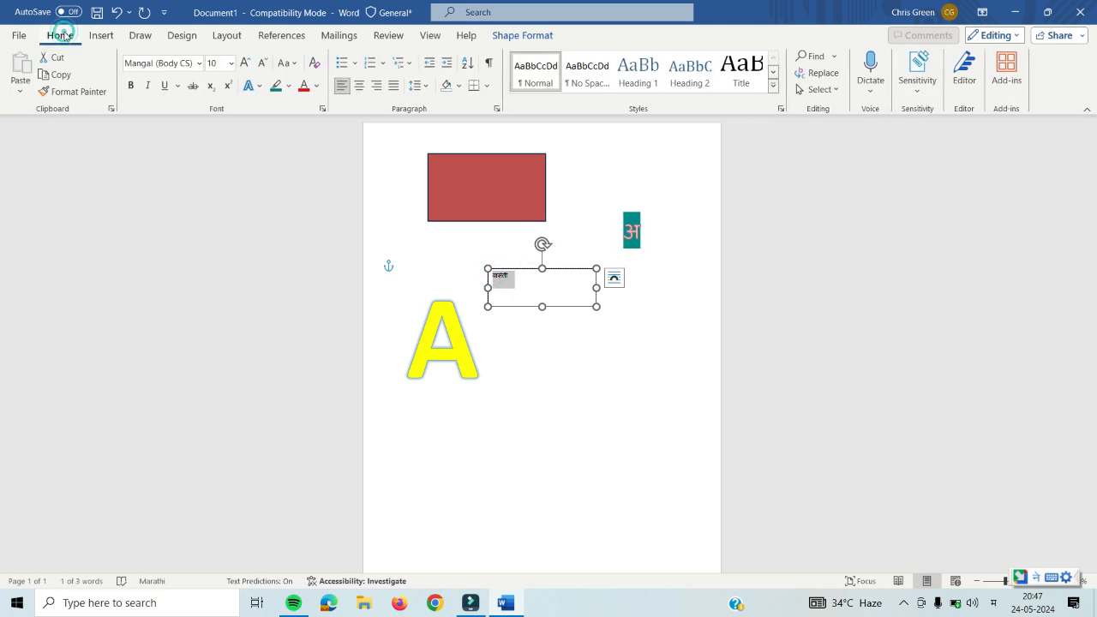
left_click(230, 64)
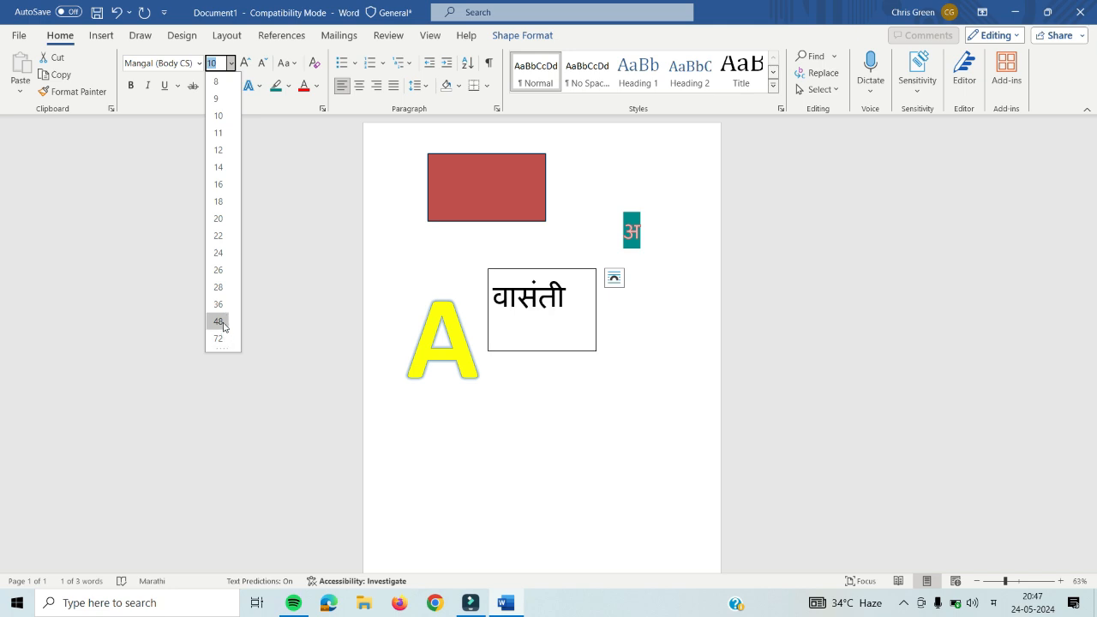
left_click(219, 321)
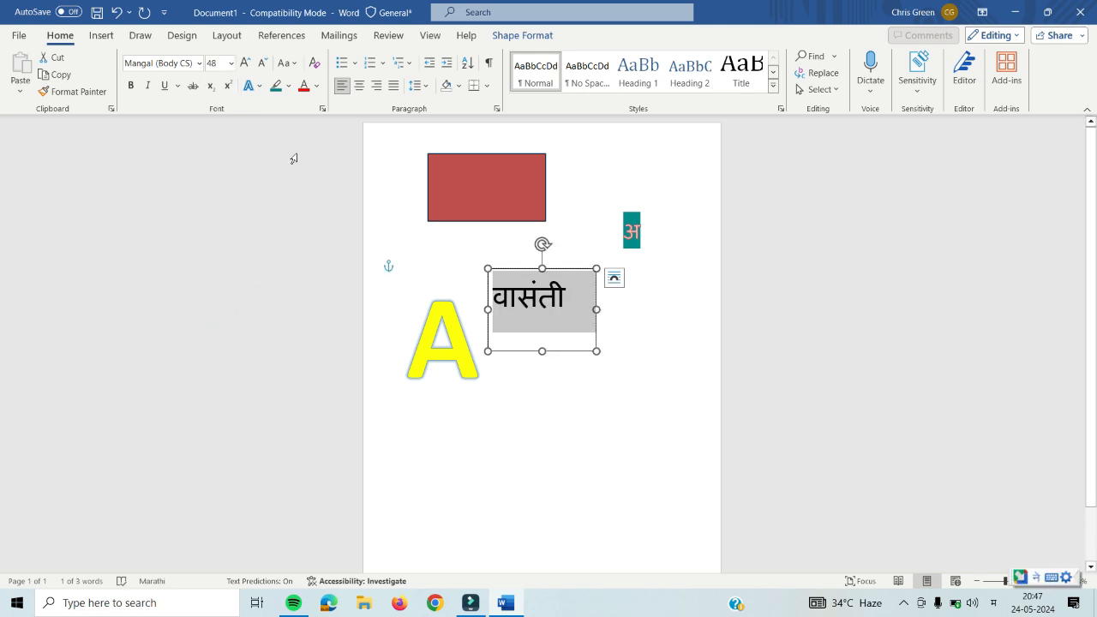
Make the text box word bold and give it a double underline.
left_click(130, 86)
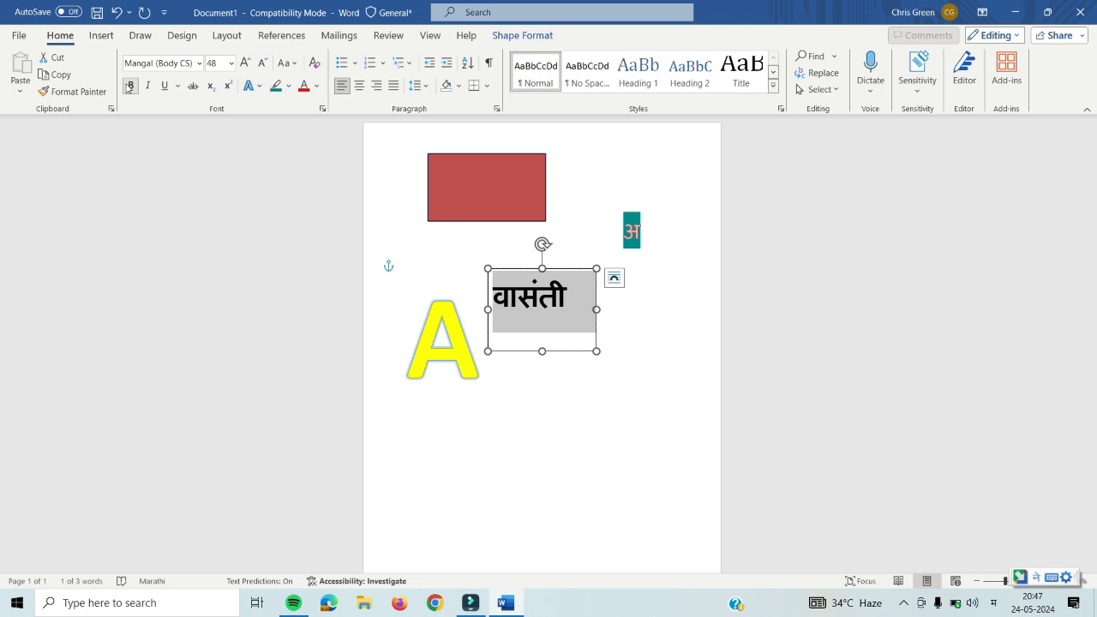
left_click(177, 88)
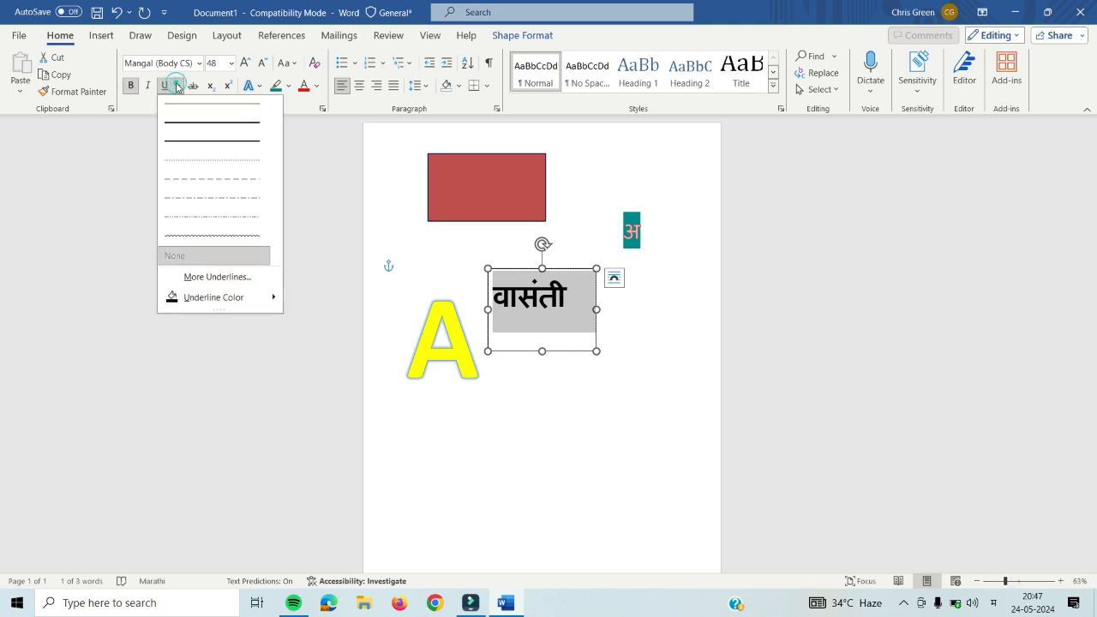
left_click(184, 125)
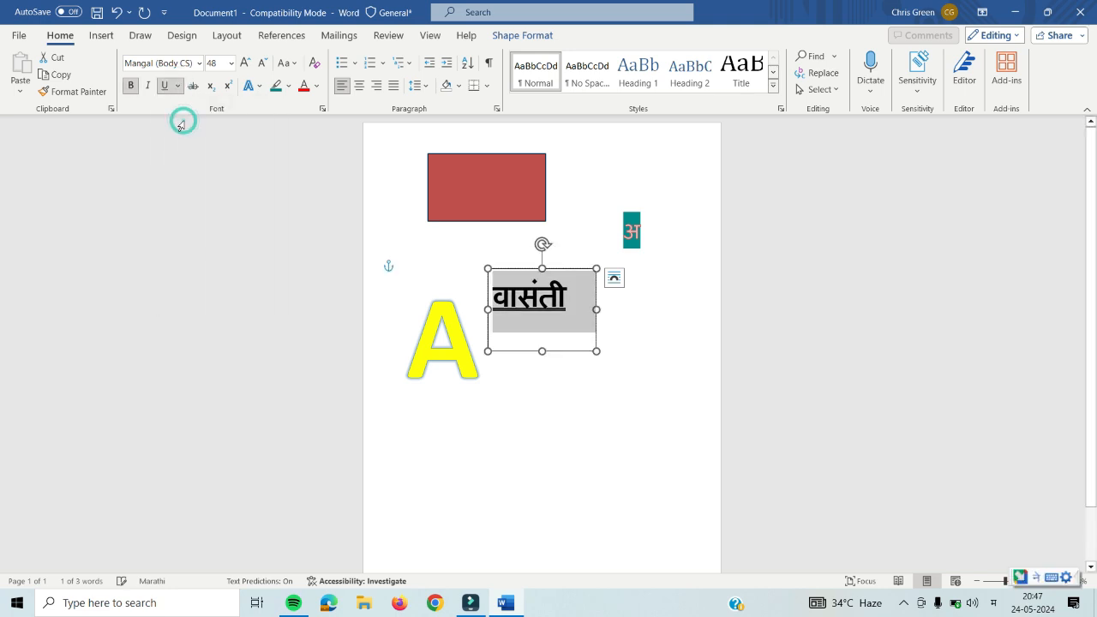
Apply the purple-outlined text effect to the selected word in the text box and highlight it in bright green.
left_click(259, 87)
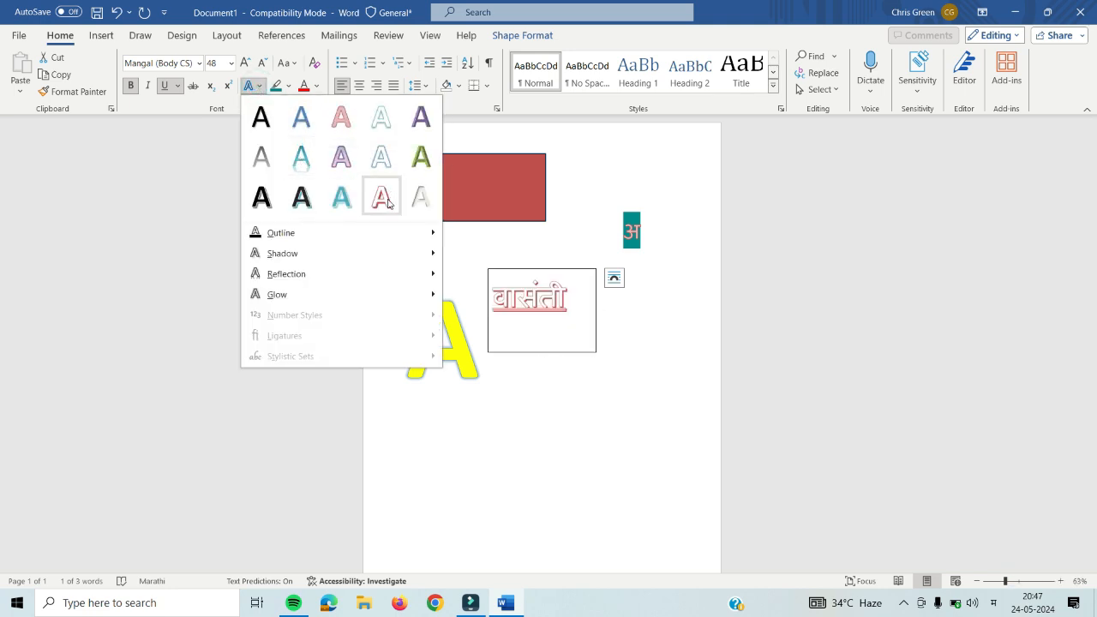
left_click(346, 159)
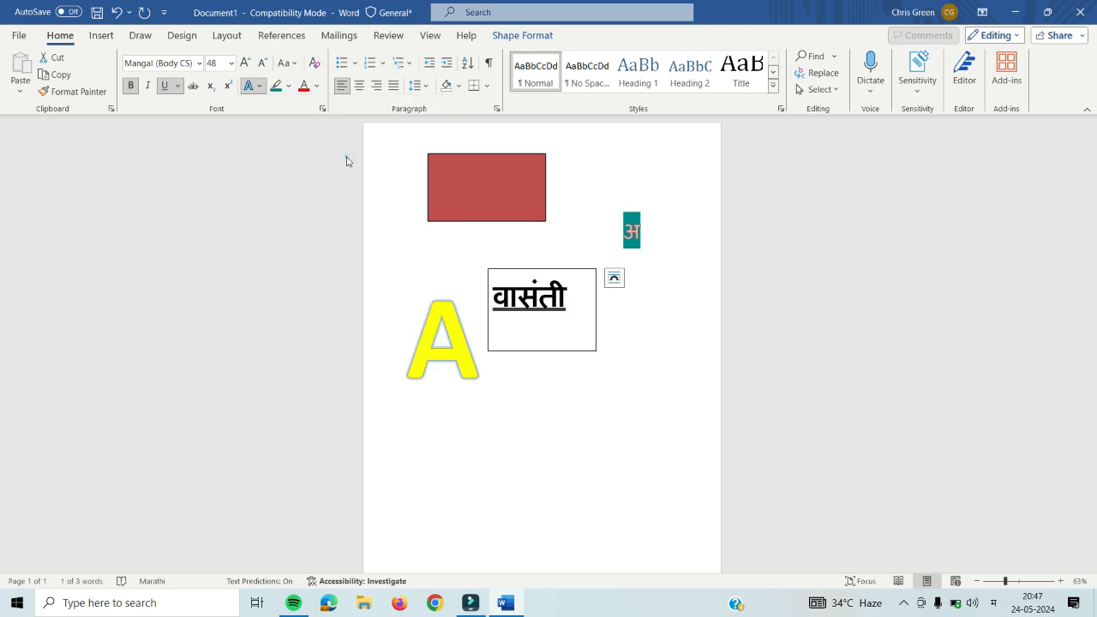
left_click(262, 87)
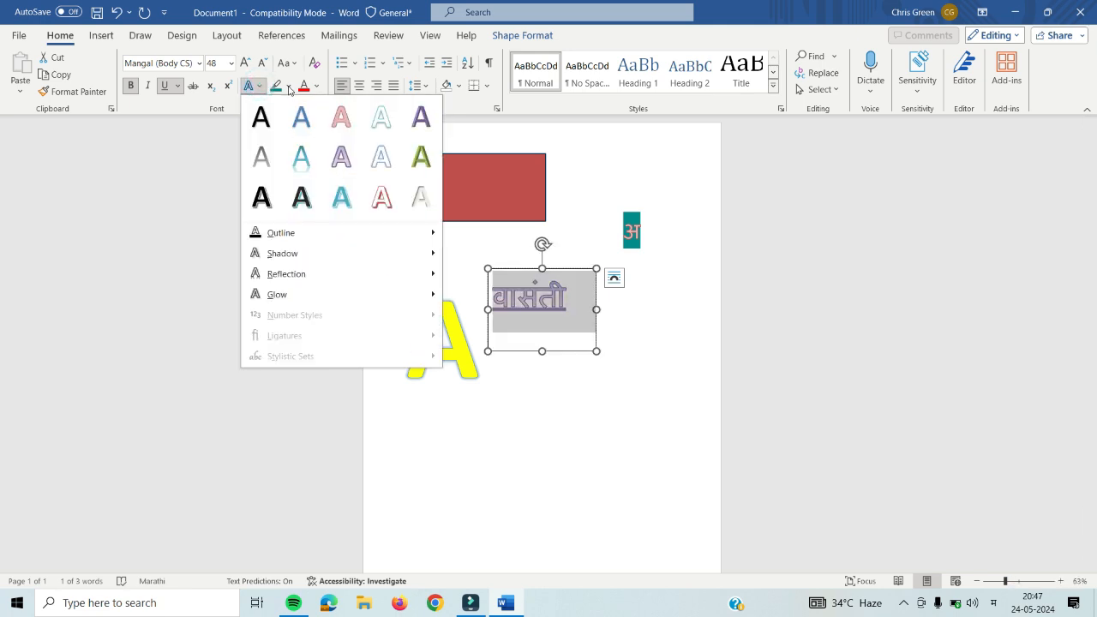
left_click(290, 88)
left_click(290, 87)
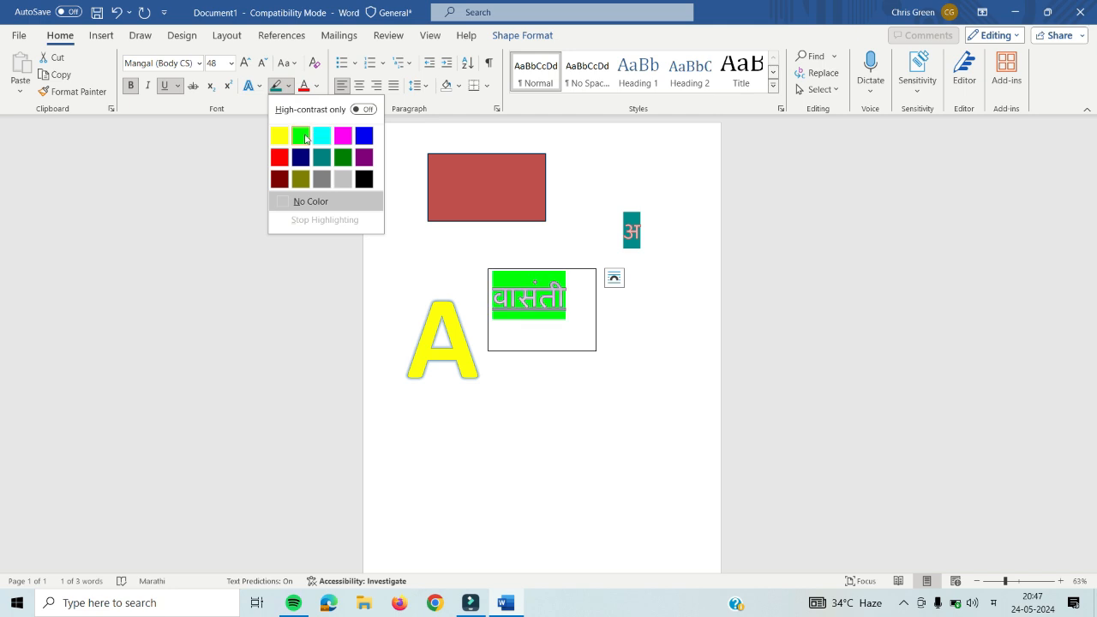
left_click(303, 139)
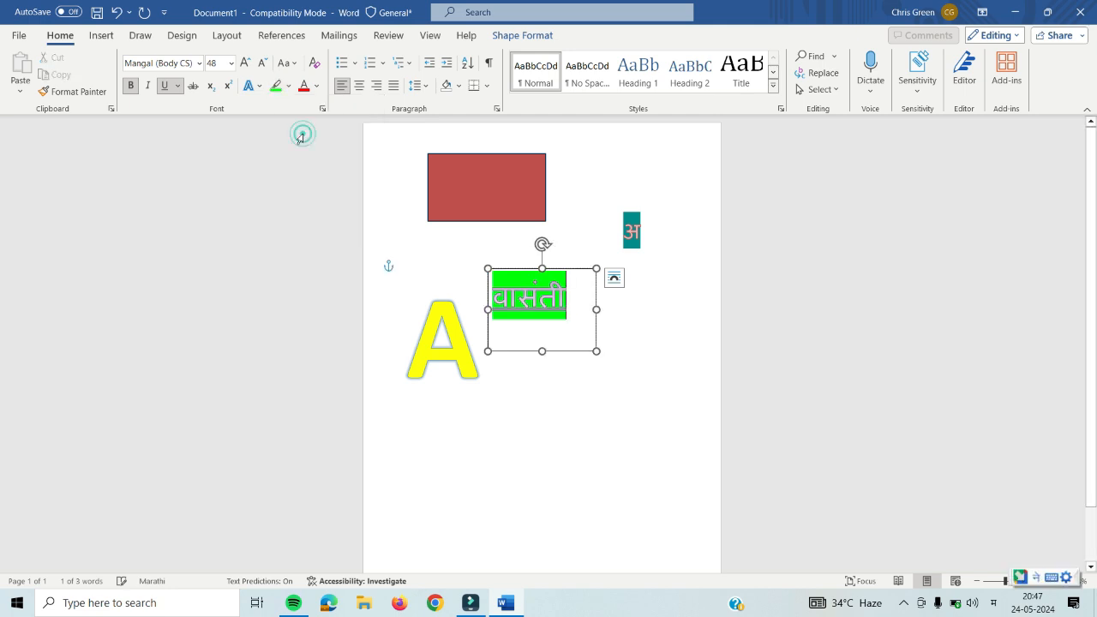
Try to set the font color of the text box word to standard red.
left_click(317, 86)
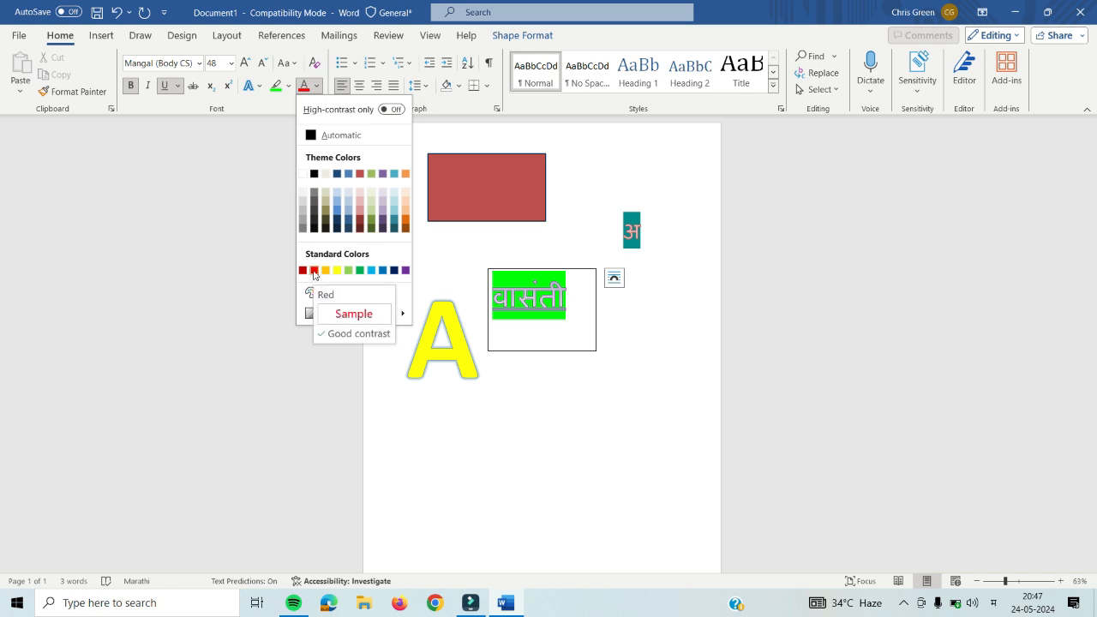
left_click(313, 271)
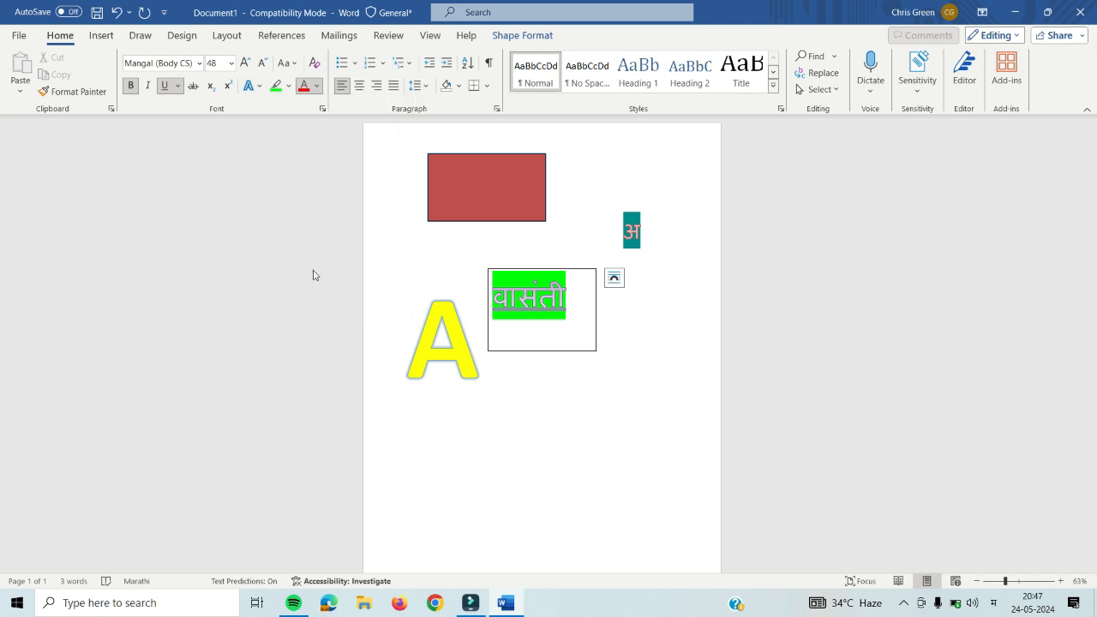
left_click(485, 412)
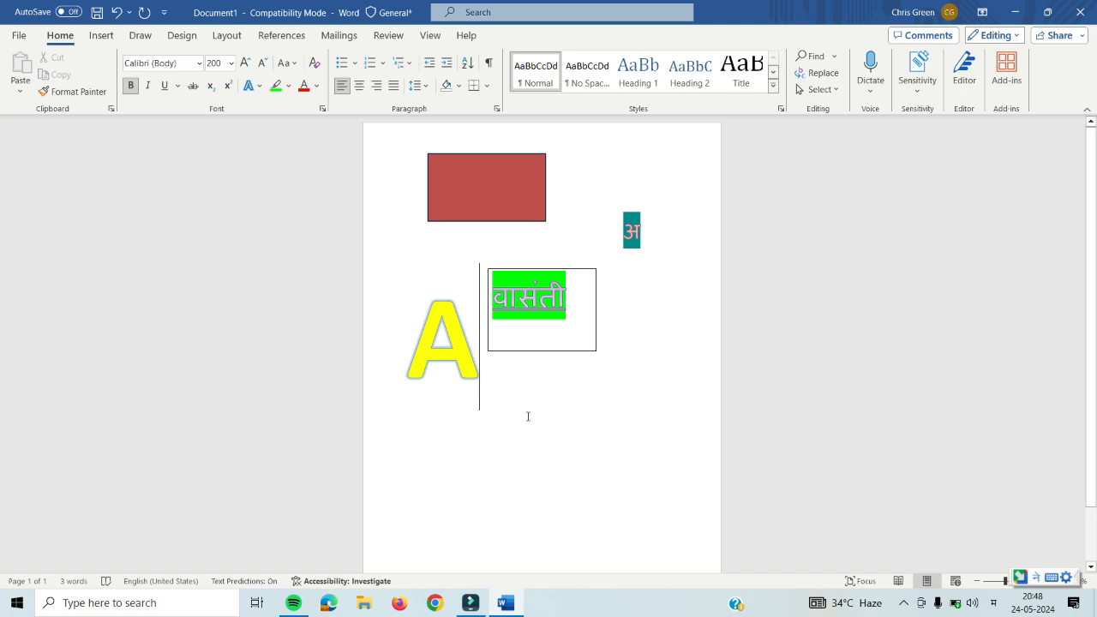
Start saving the document under a new name in the Documents folder on This PC.
left_click(18, 36)
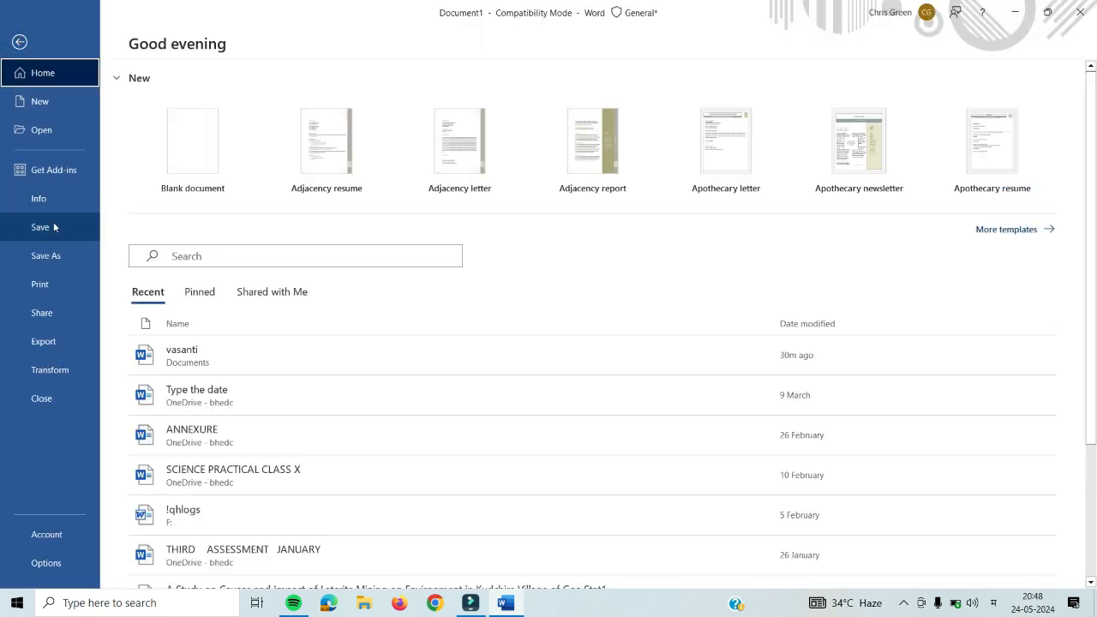
left_click(64, 258)
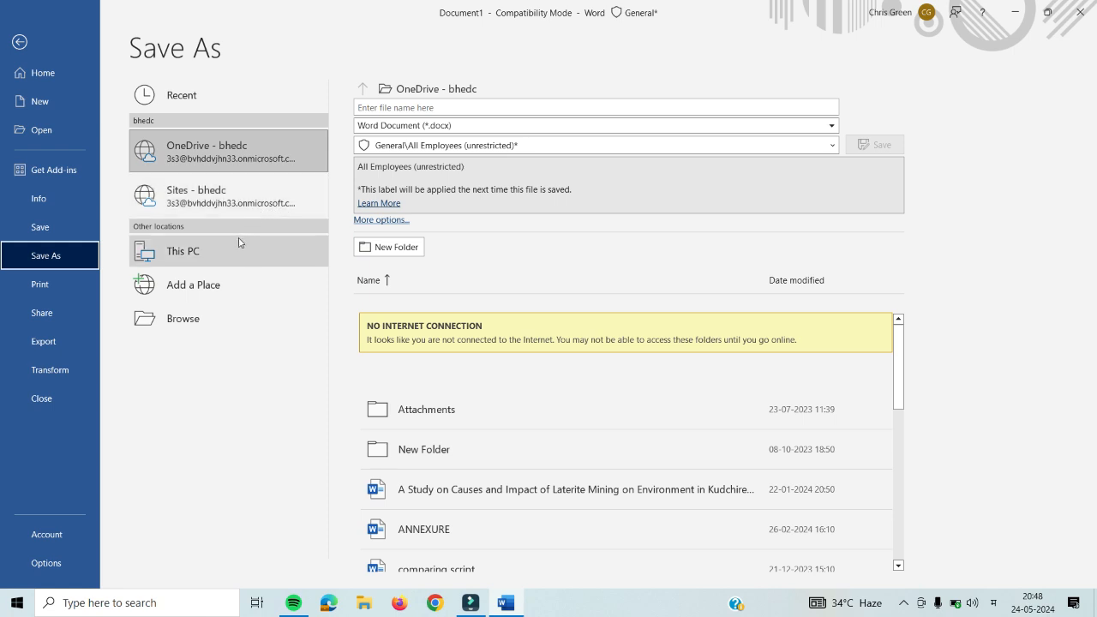
left_click(232, 254)
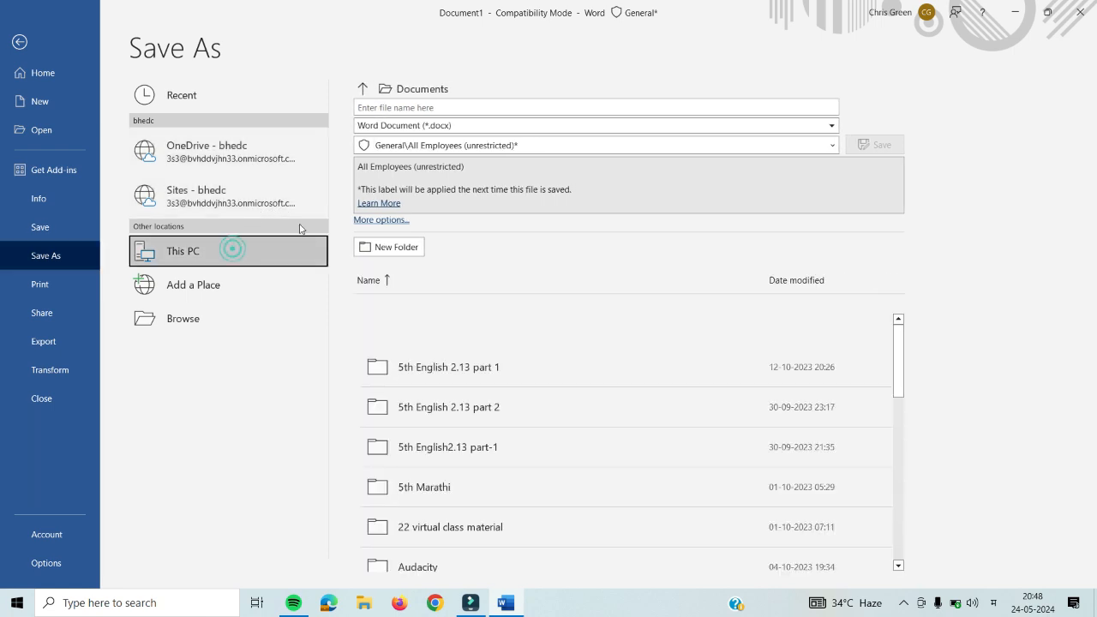
left_click(417, 102)
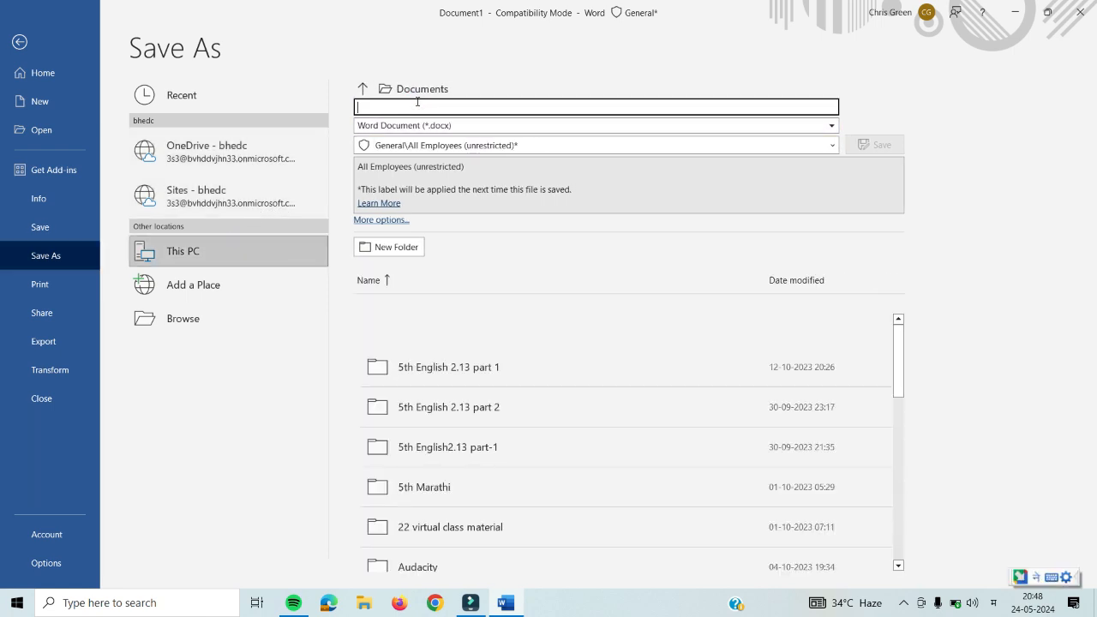
type("f")
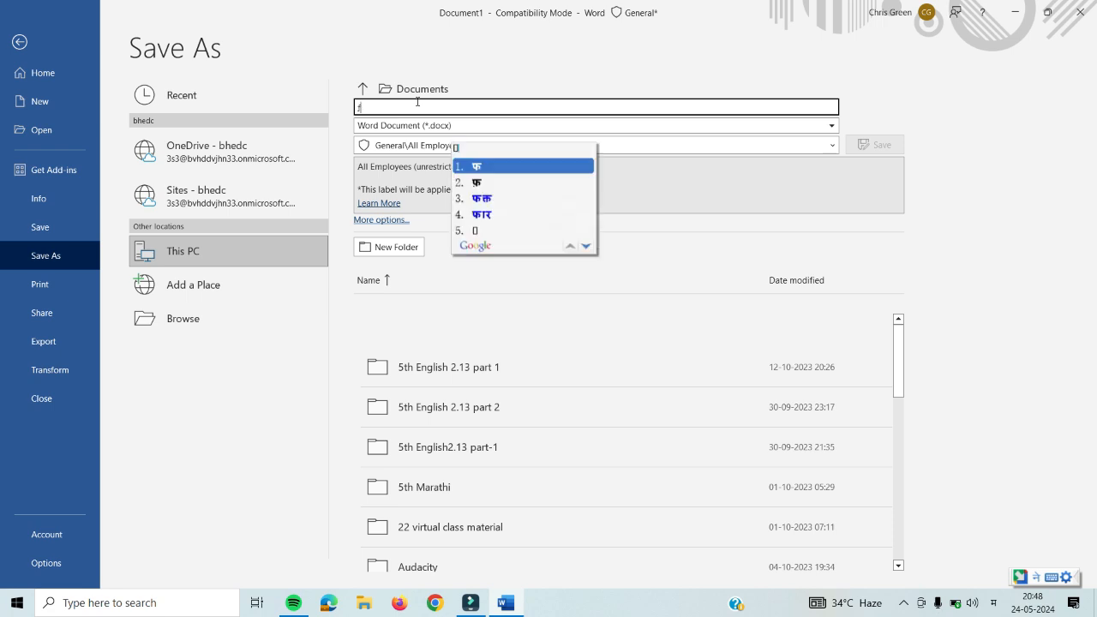
type("ile")
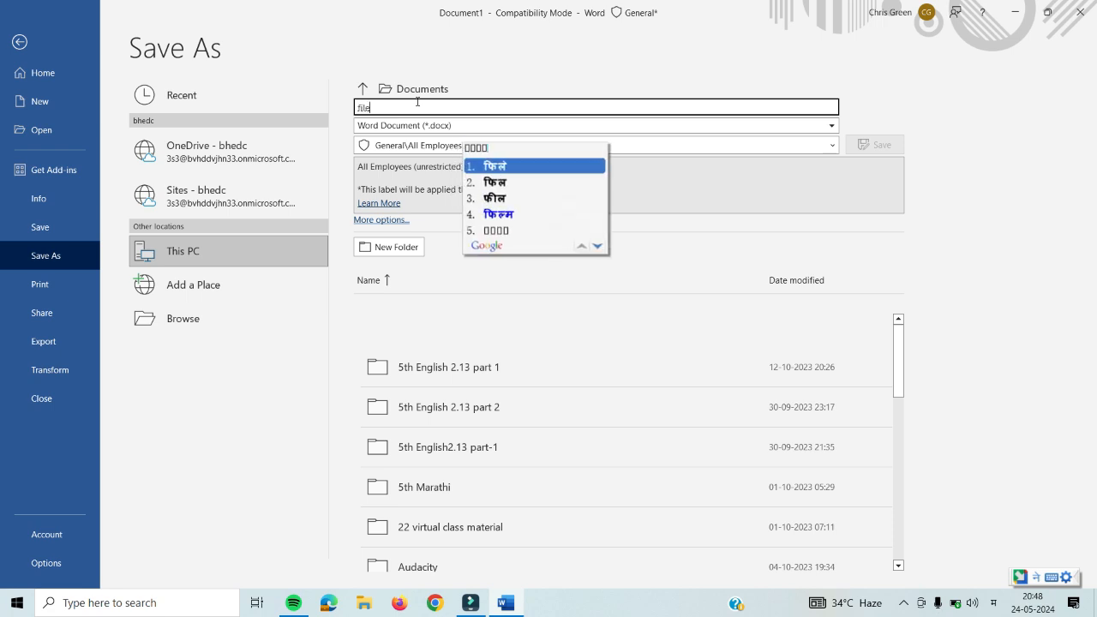
key("BackSpace")
key("BackSpace")
key("BackSpace")
key("BackSpace")
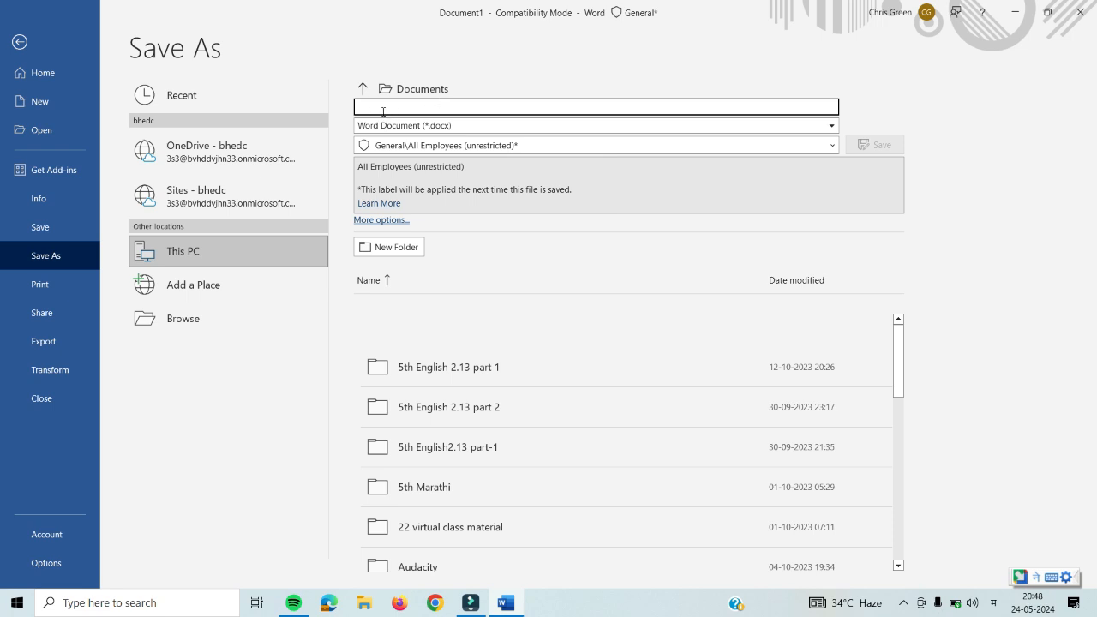
type("word")
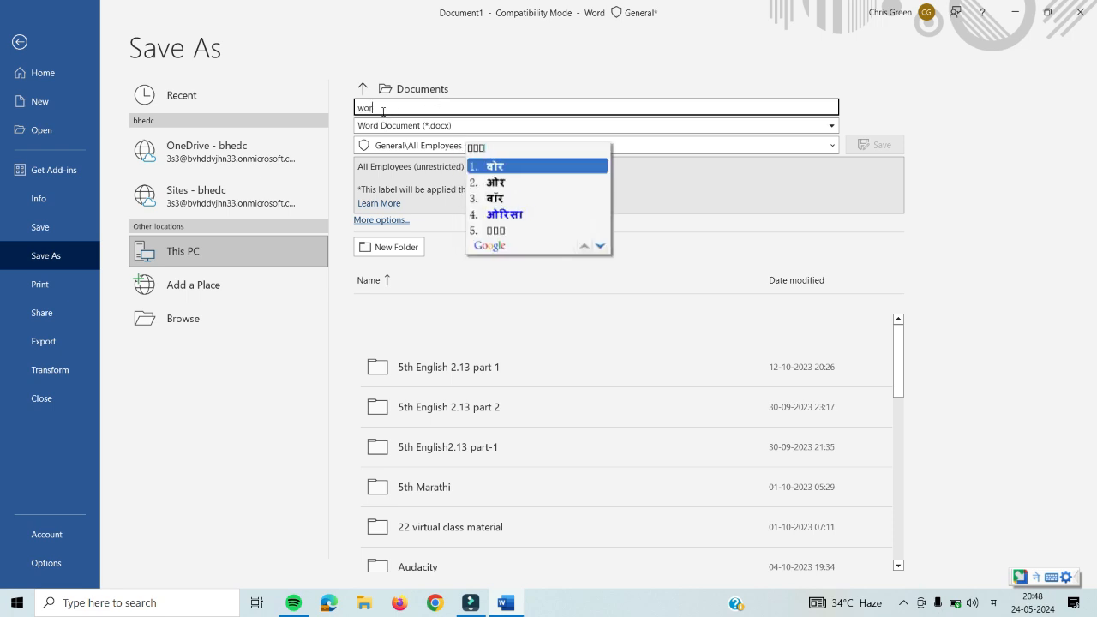
key("BackSpace")
key("BackSpace")
key("BackSpace")
key("BackSpace")
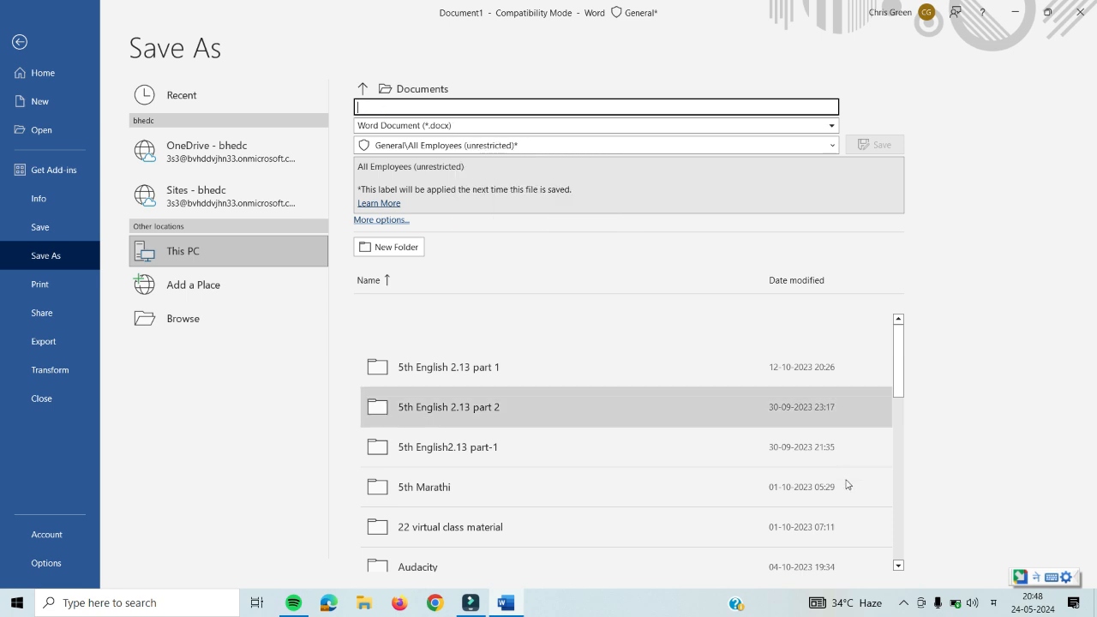
Switch the input language to English (United States) with the English (India) keyboard and save the document as "word file".
left_click(994, 605)
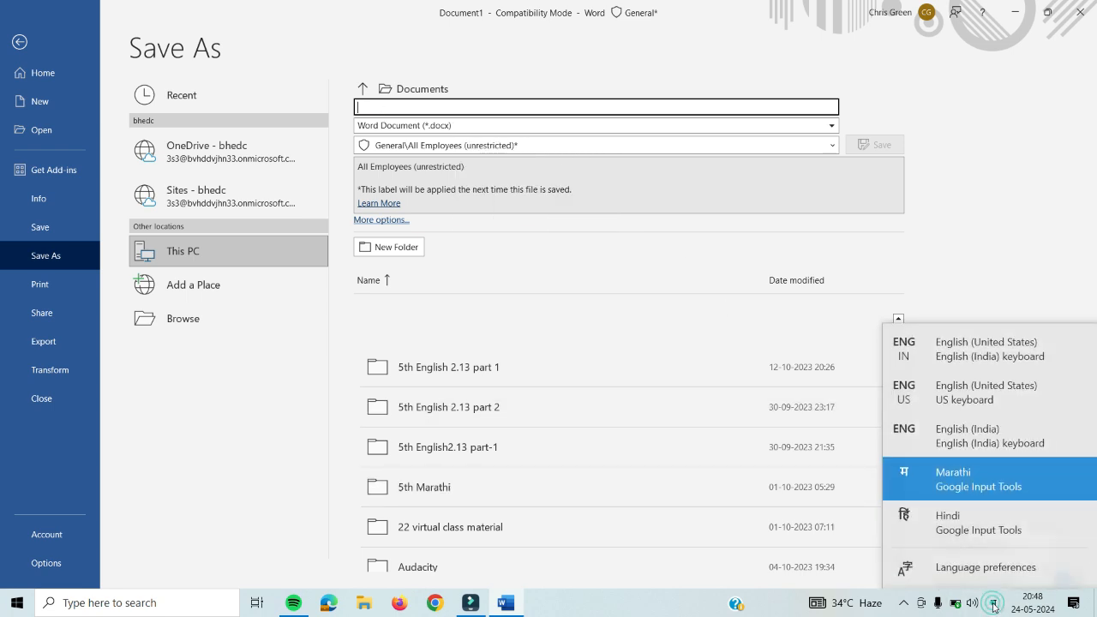
left_click(975, 342)
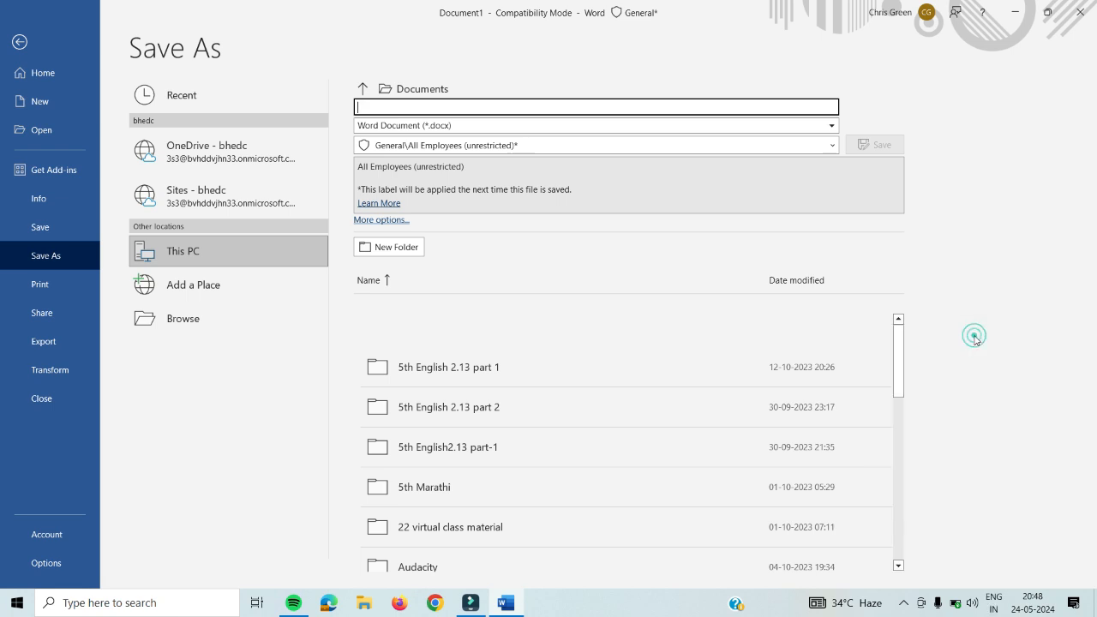
type("word file")
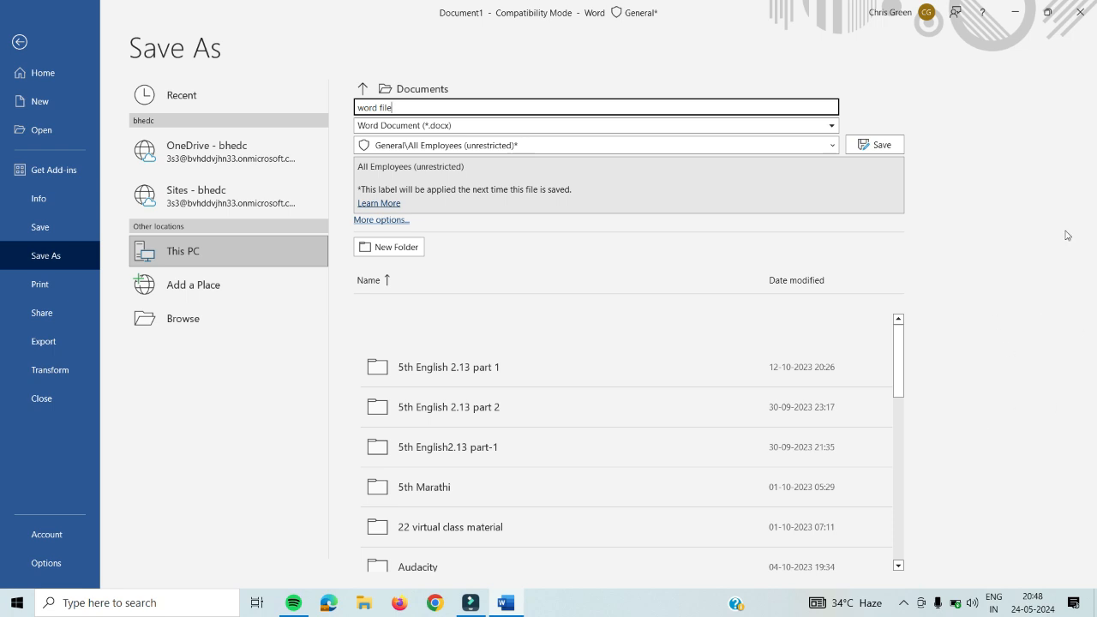
left_click(882, 145)
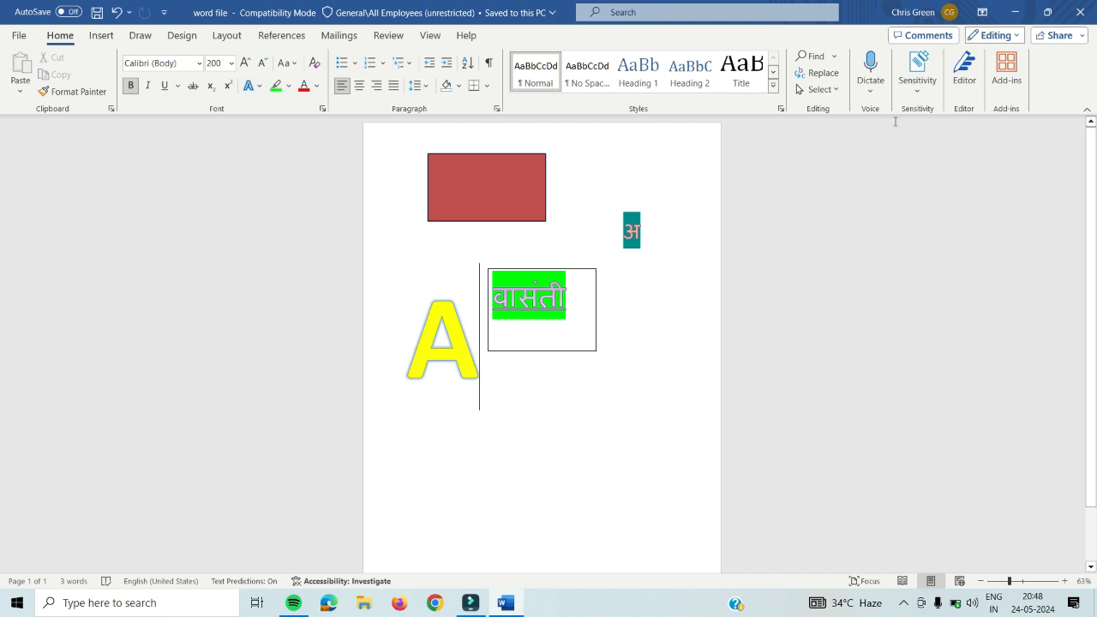